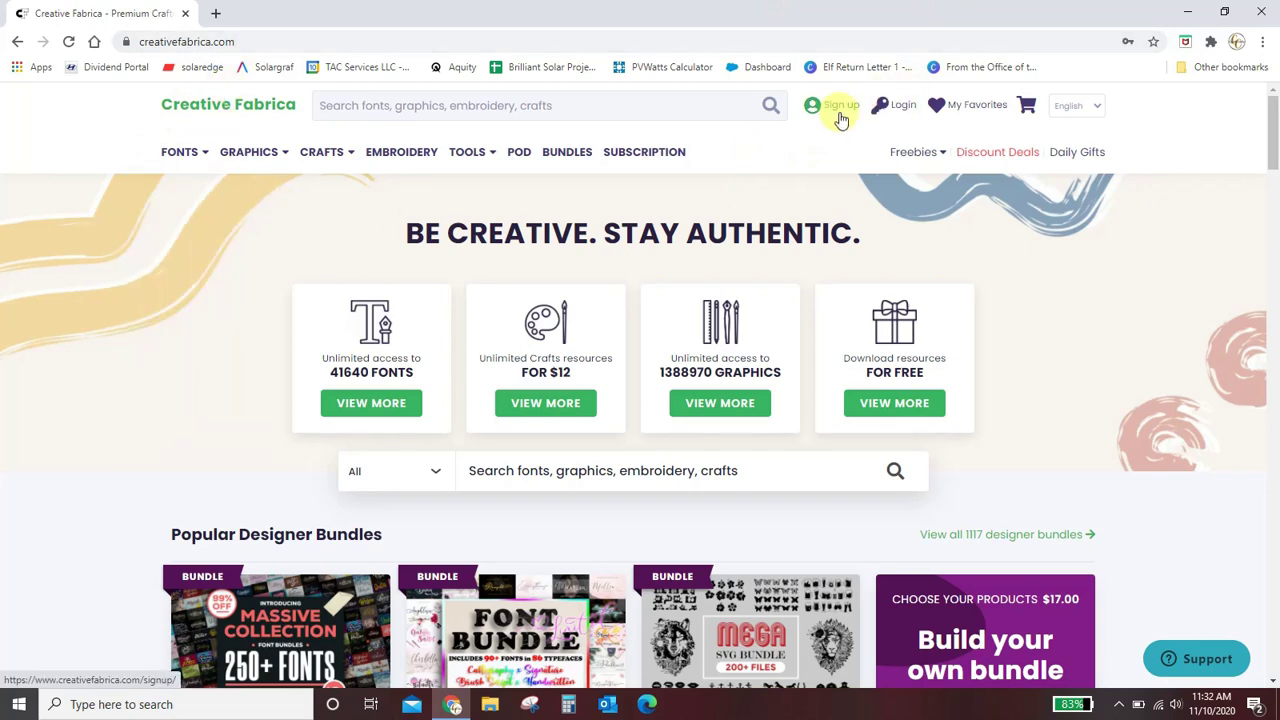
- Log in to Creative Fabrica with the saved email and password
left_click(838, 110)
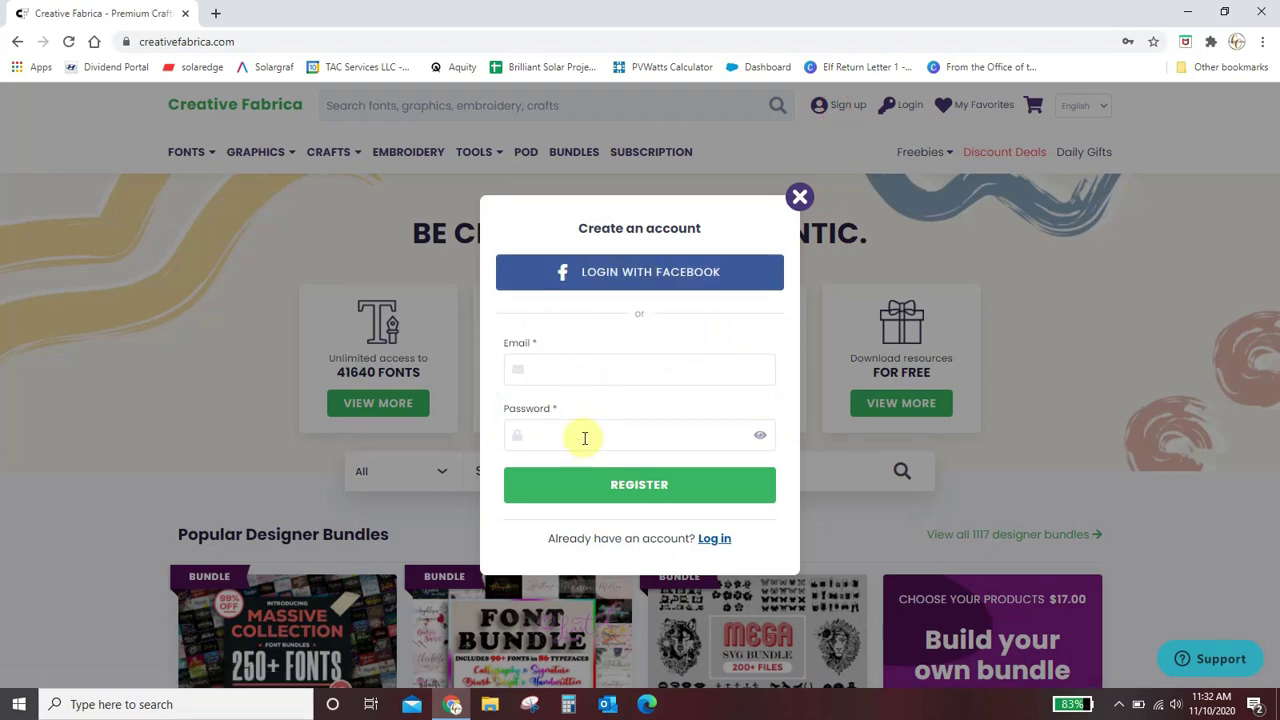
left_click(720, 541)
left_click(650, 491)
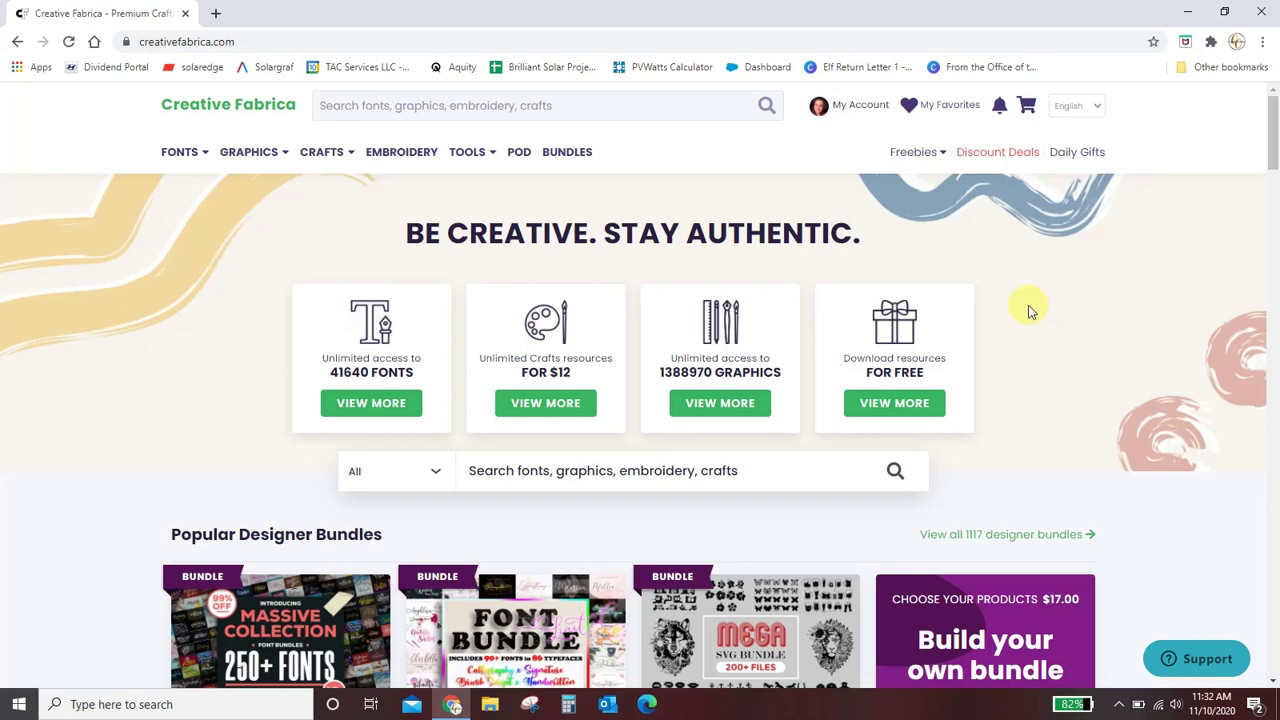
mouse_move(471, 160)
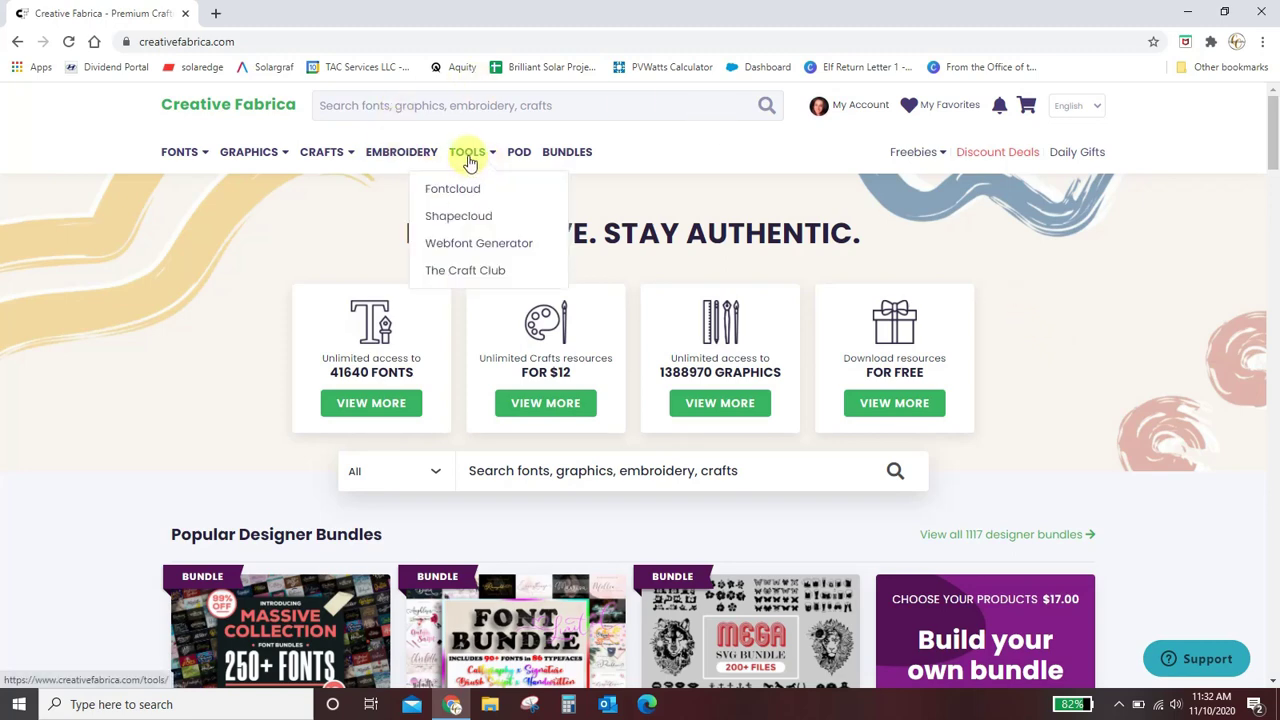
- Open Fontcloud from Tools to show the library of 112 uploaded fonts
left_click(466, 192)
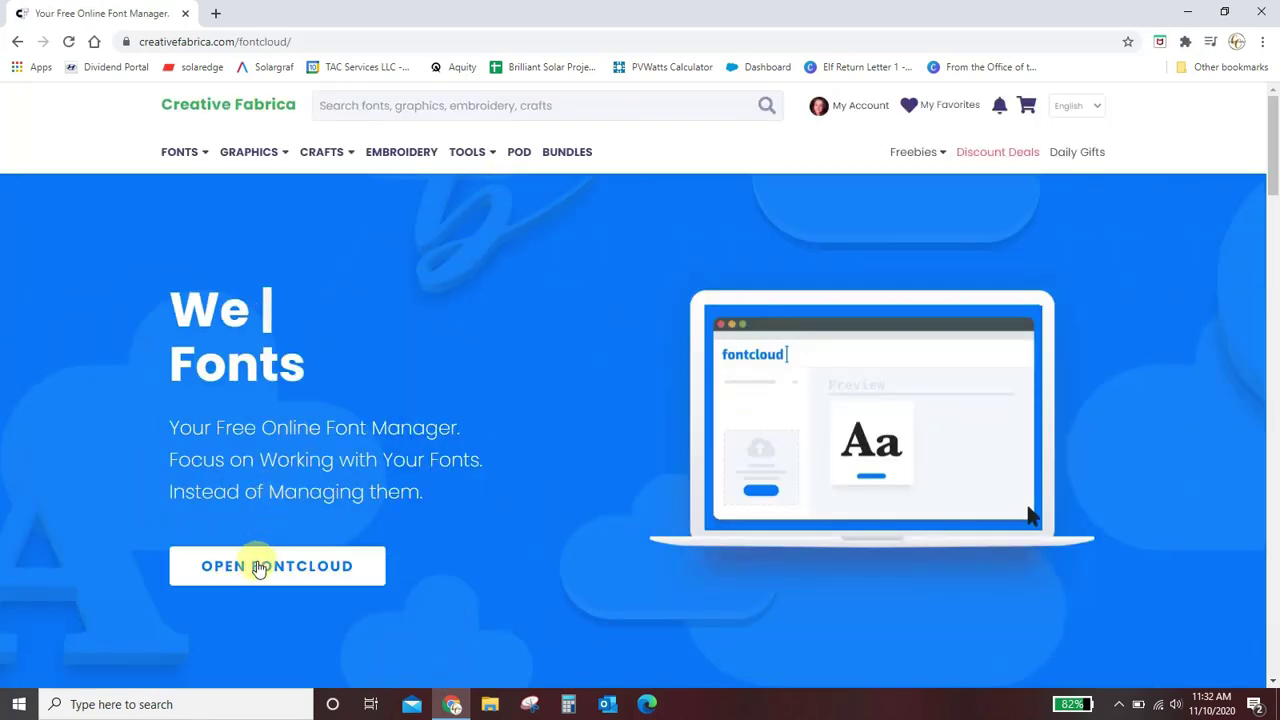
left_click(259, 567)
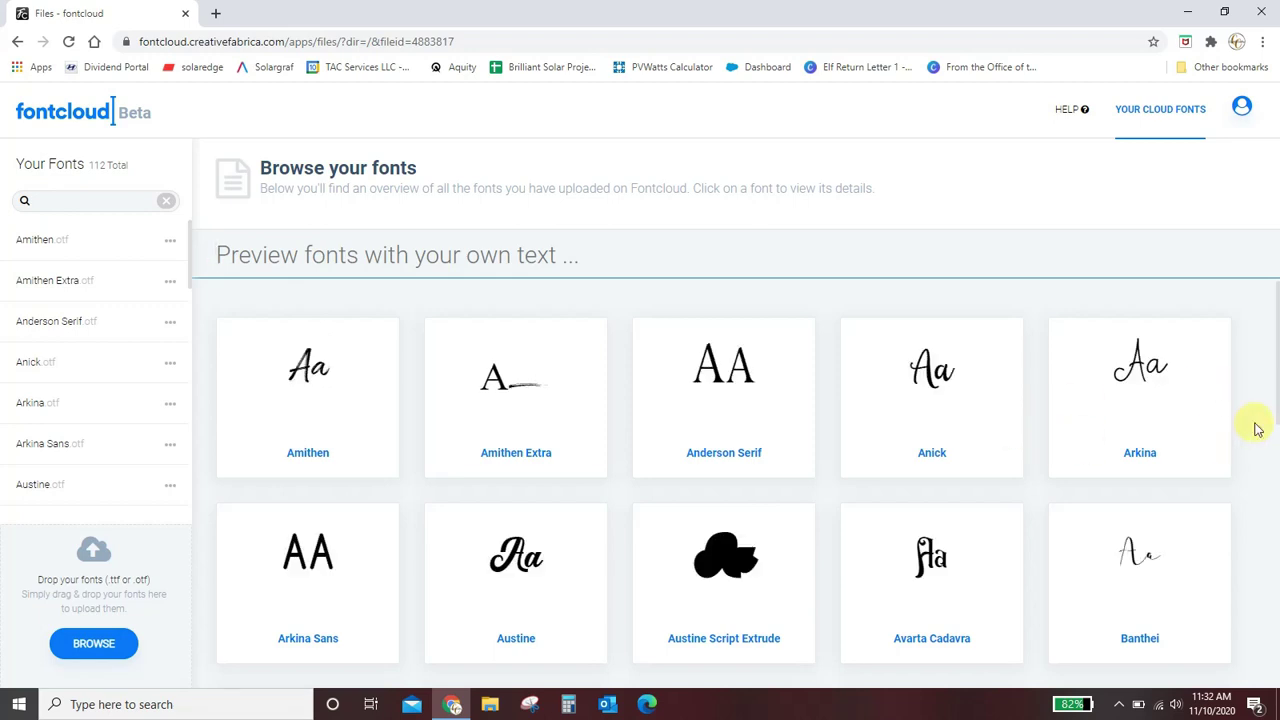
scroll(1246, 430, "down", 9)
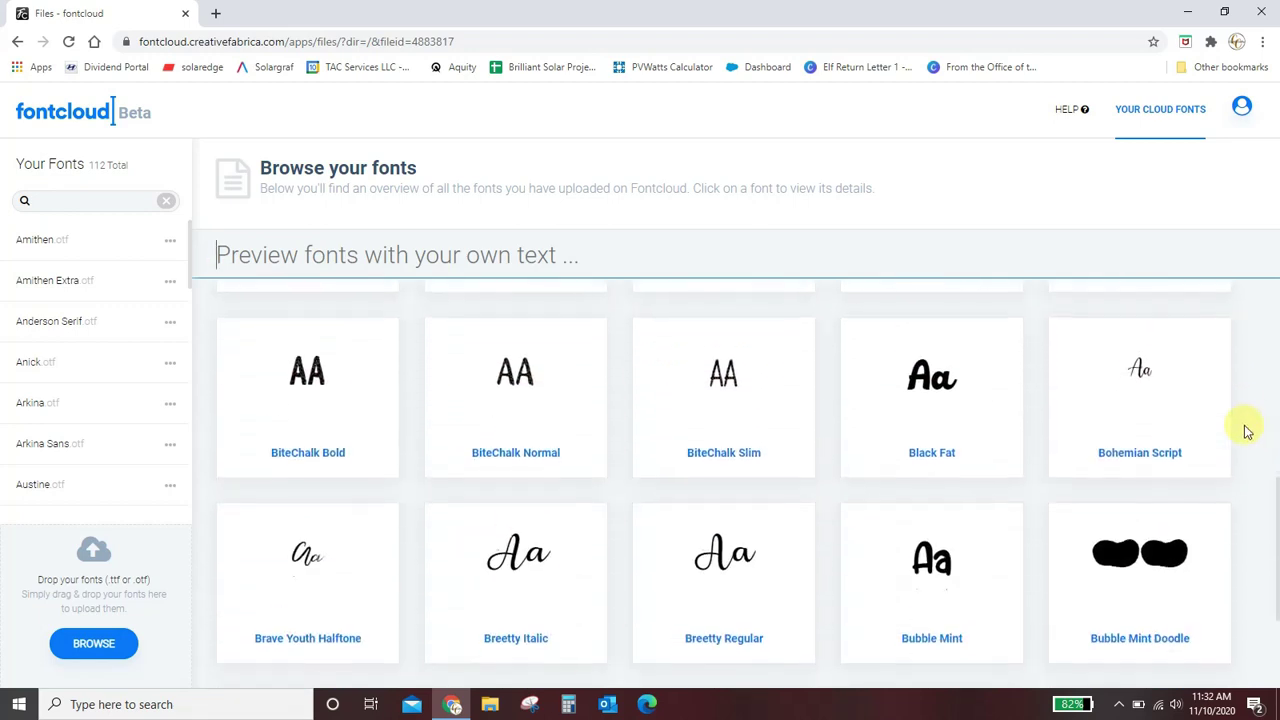
scroll(1246, 430, "down", 7)
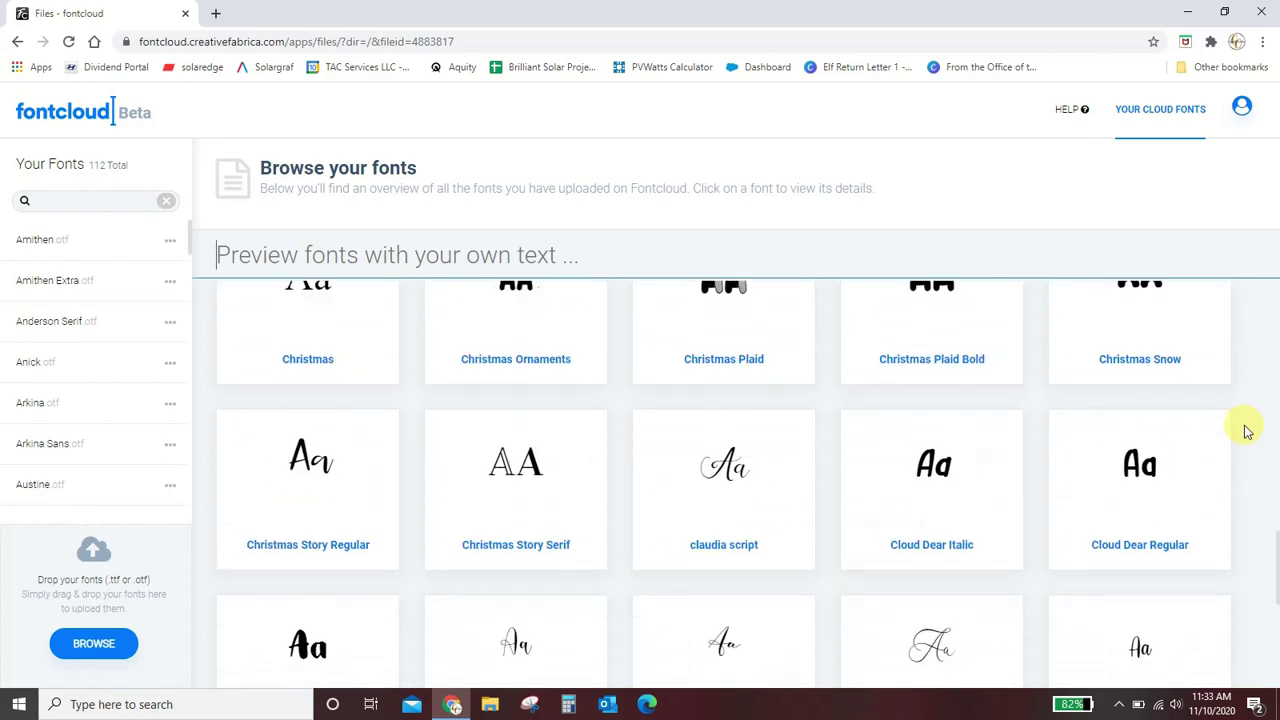
scroll(1246, 430, "up", 15)
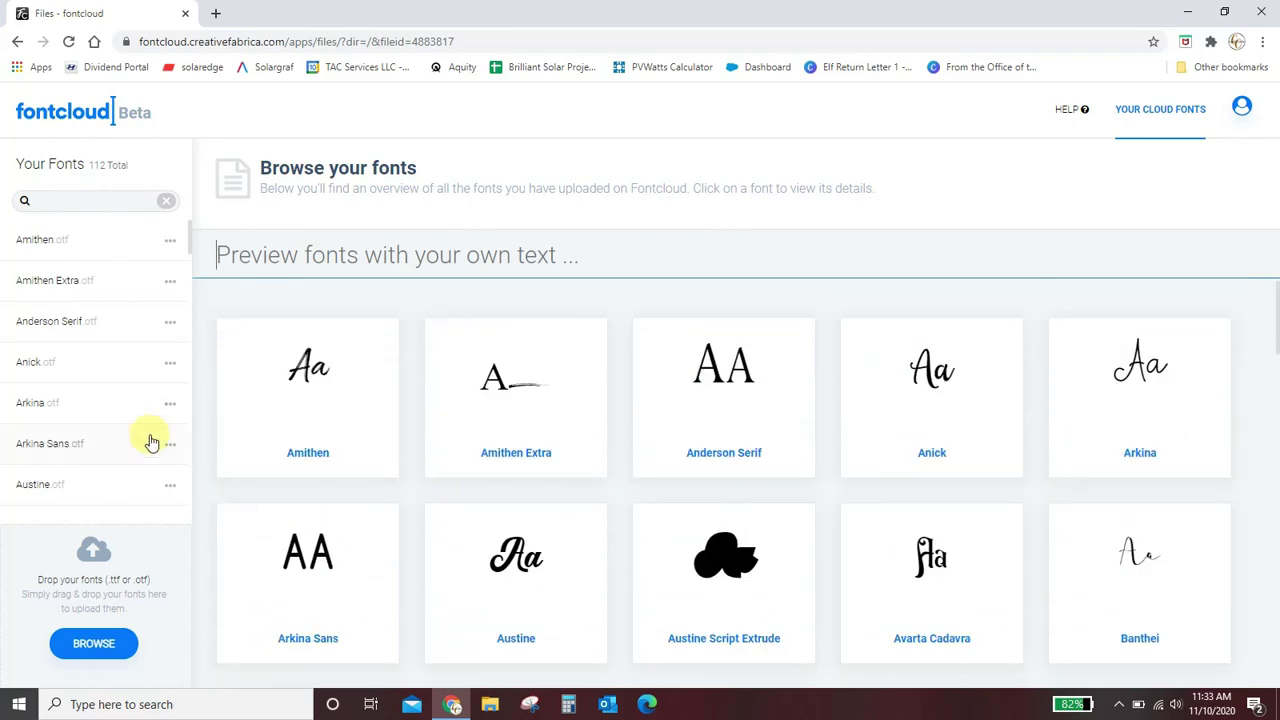
- Preview every uploaded font with the sample word 'Crystal' and scroll through the cards
type("Cry")
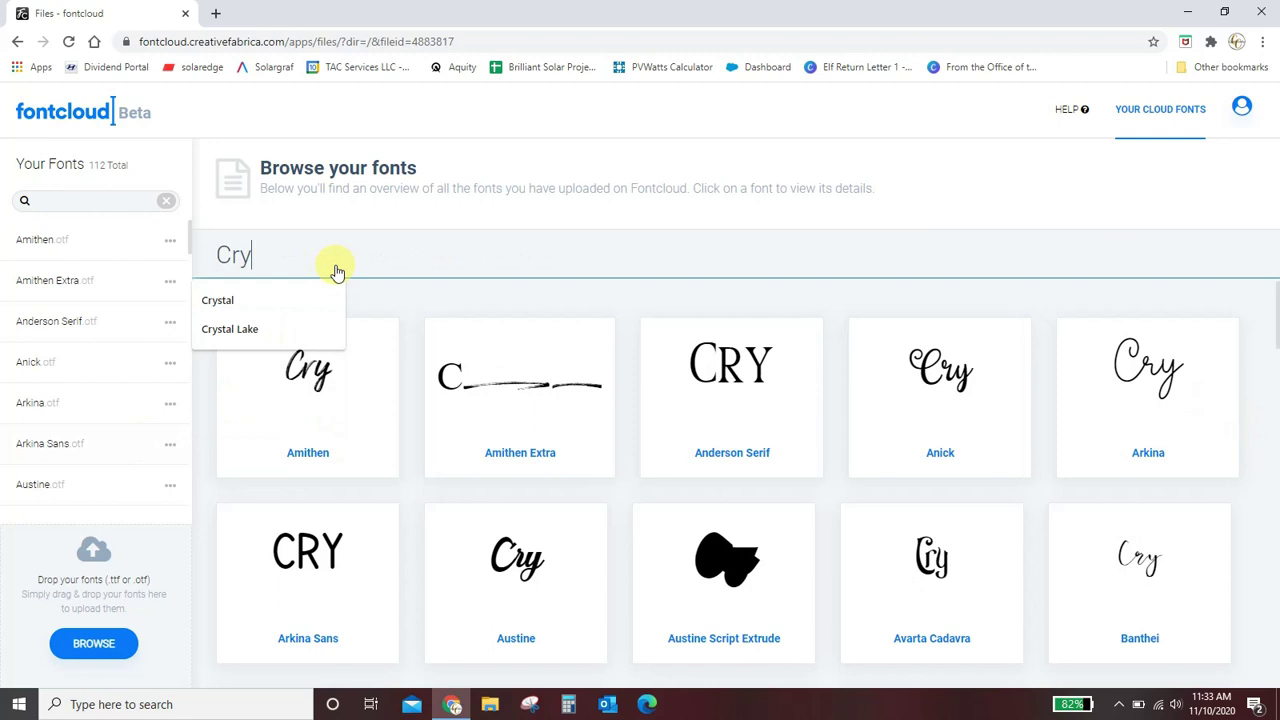
type("stal")
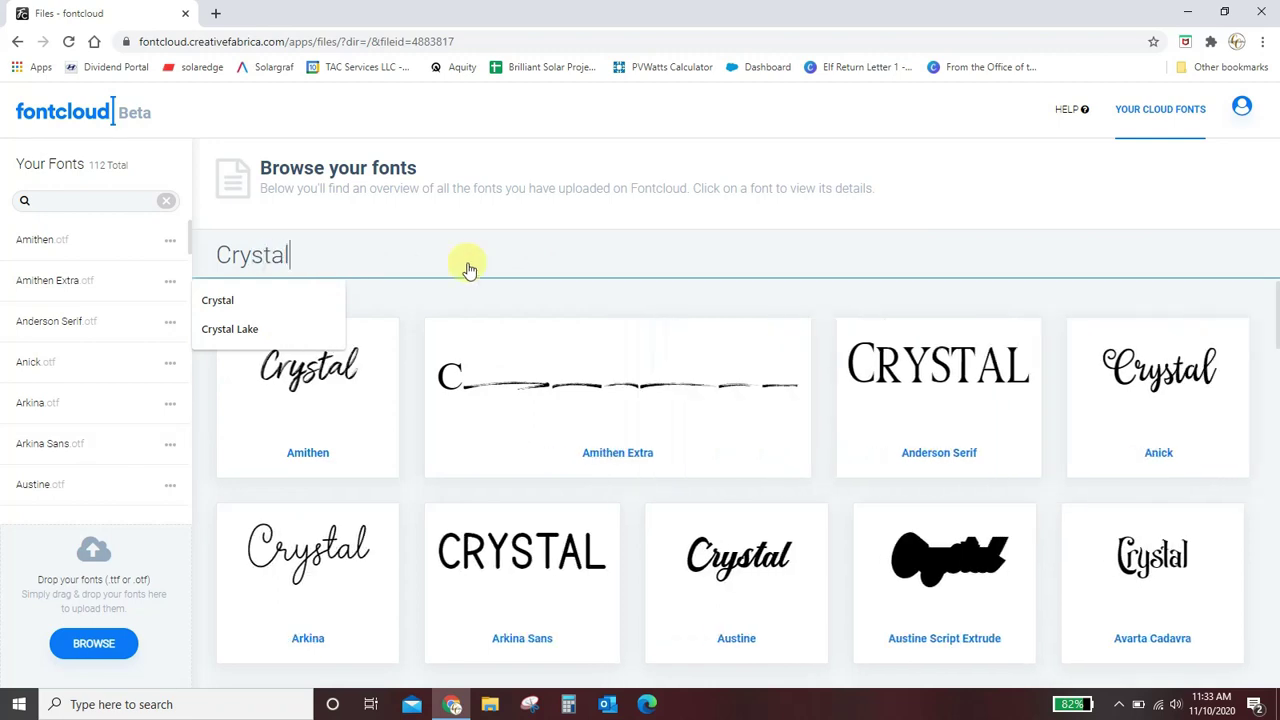
scroll(1252, 372, "down", 2)
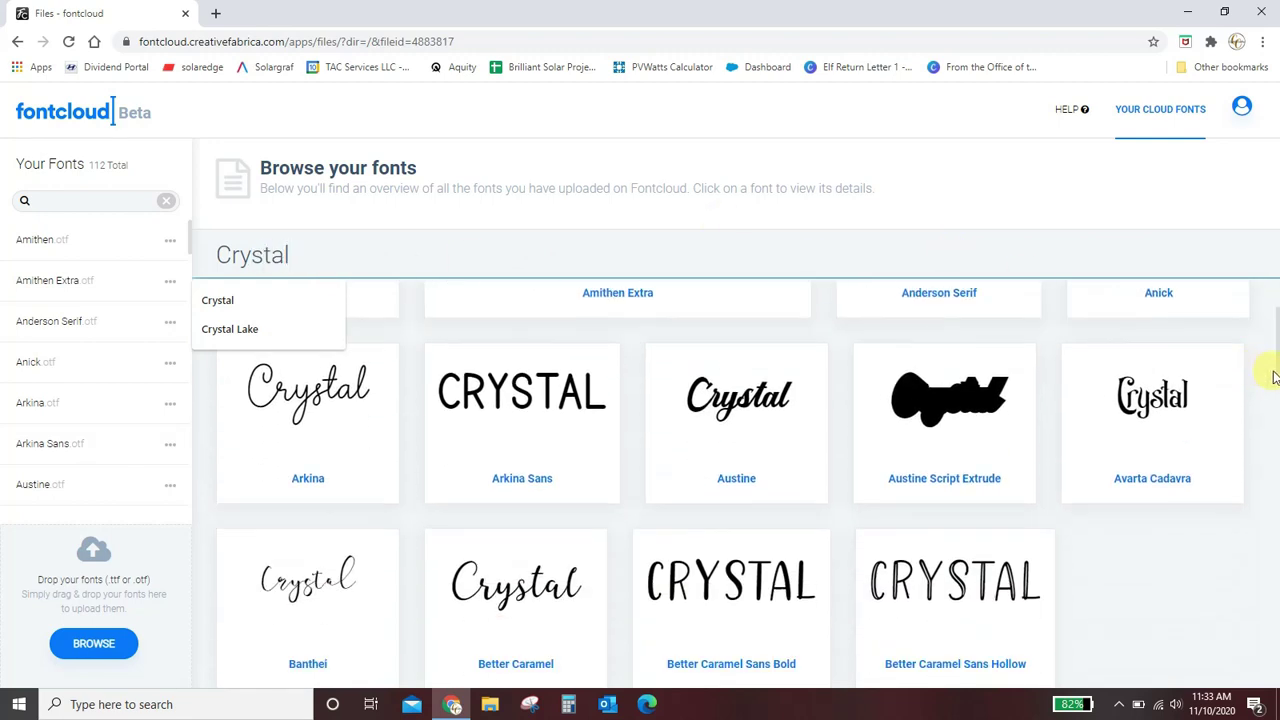
scroll(1252, 375, "up", 2)
scroll(1250, 388, "down", 2)
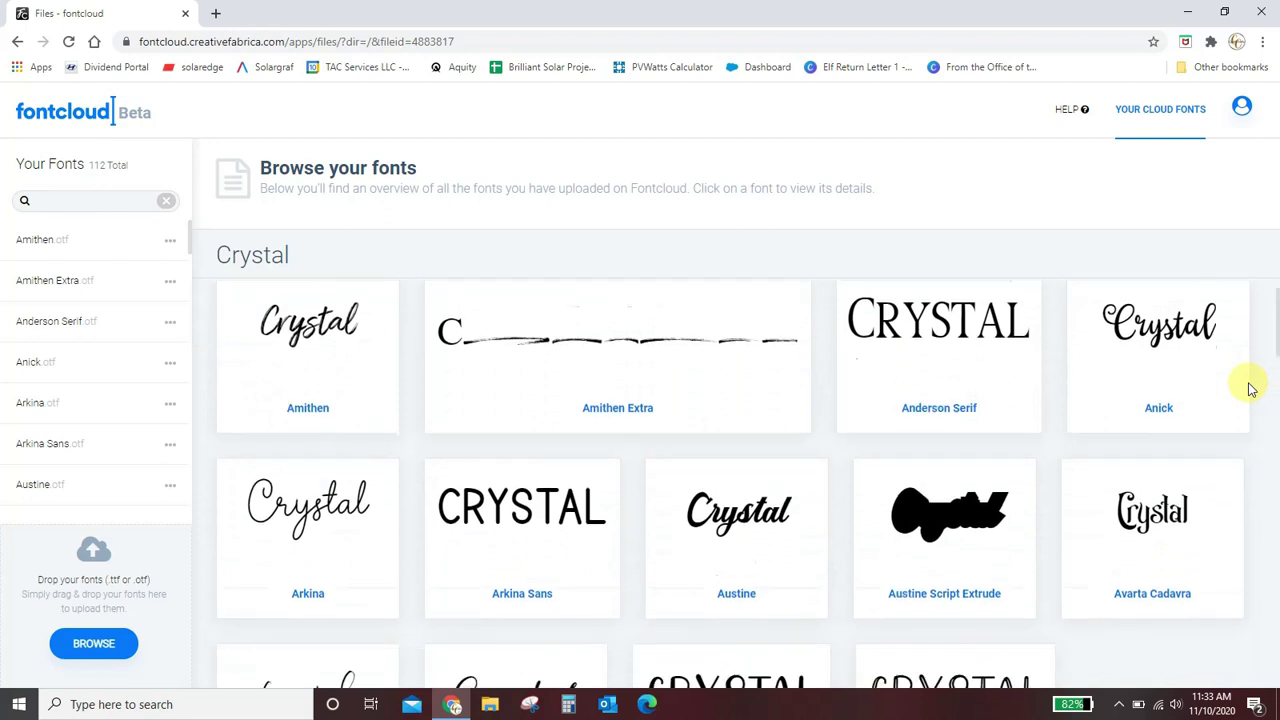
scroll(1250, 388, "down", 5)
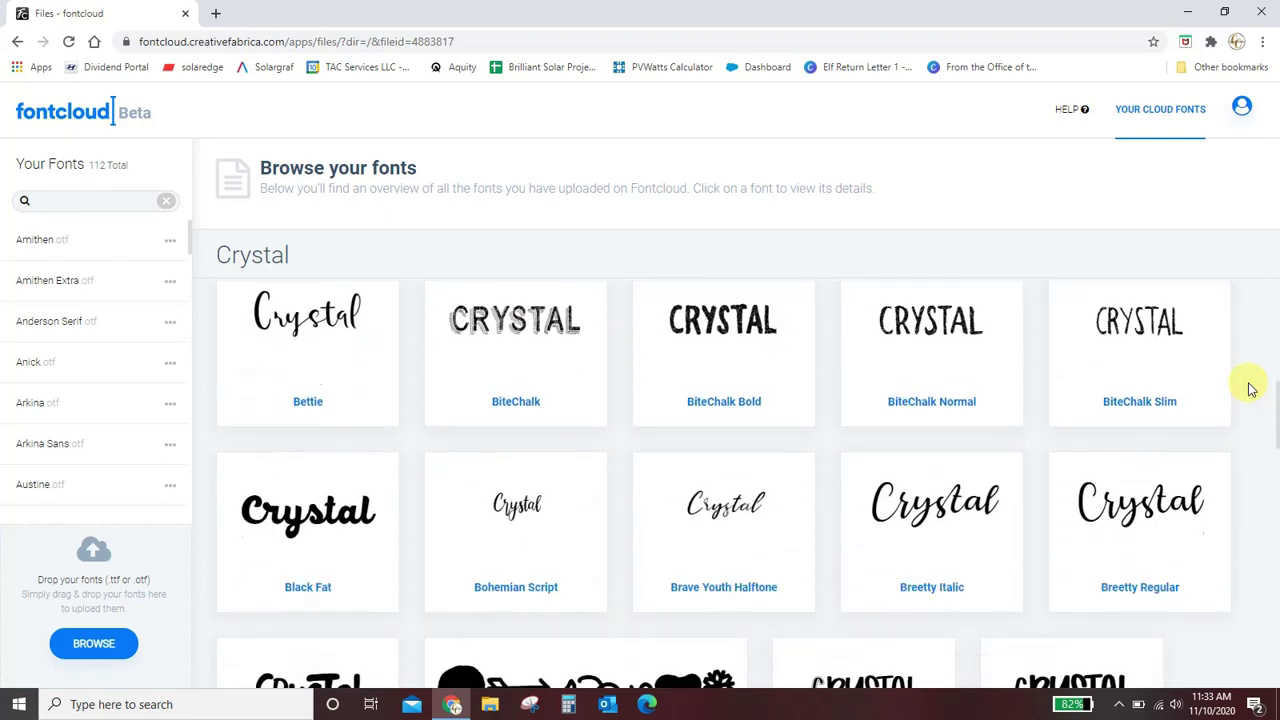
scroll(1250, 388, "down", 2)
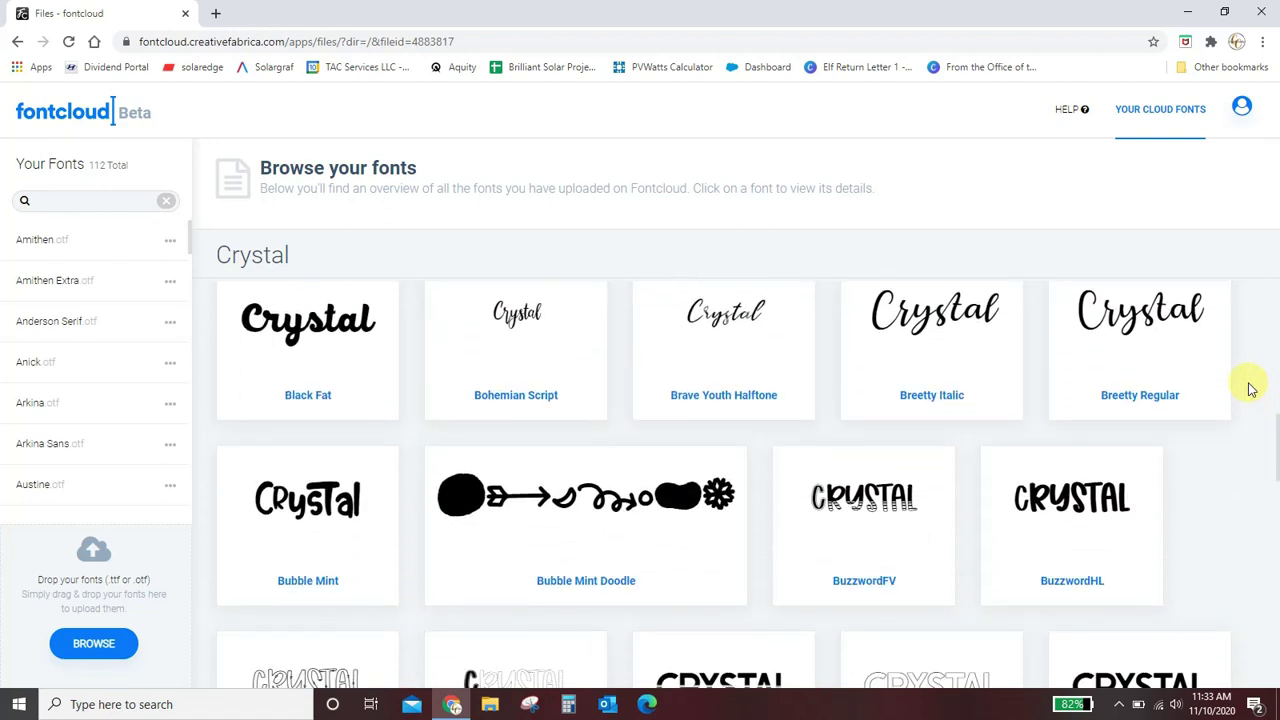
scroll(1250, 388, "down", 3)
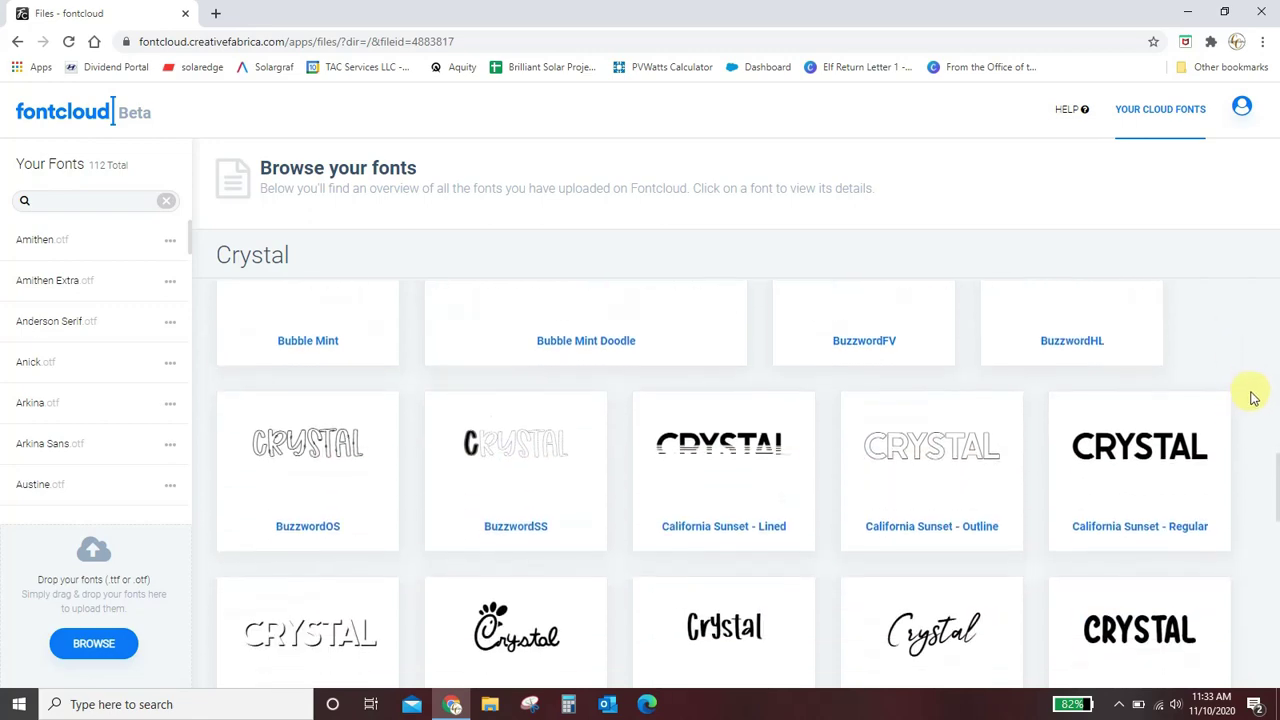
scroll(1252, 395, "down", 3)
scroll(1252, 397, "down", 6)
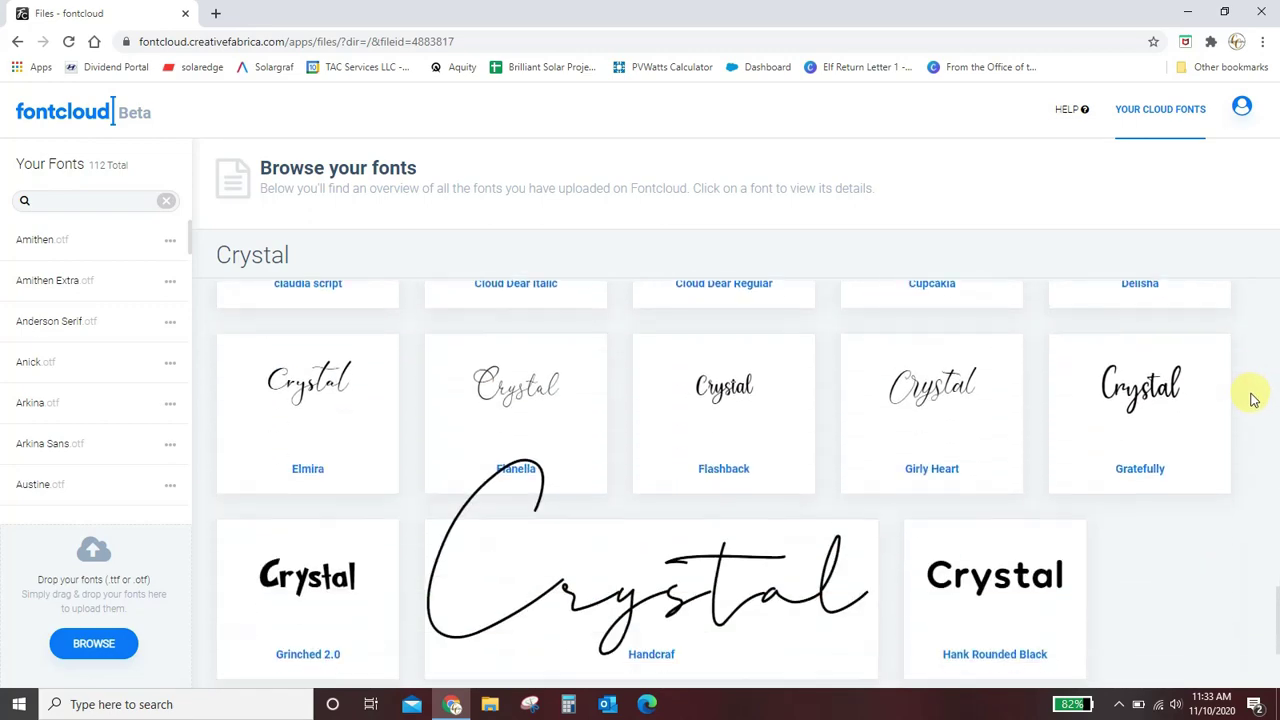
scroll(1252, 397, "down", 6)
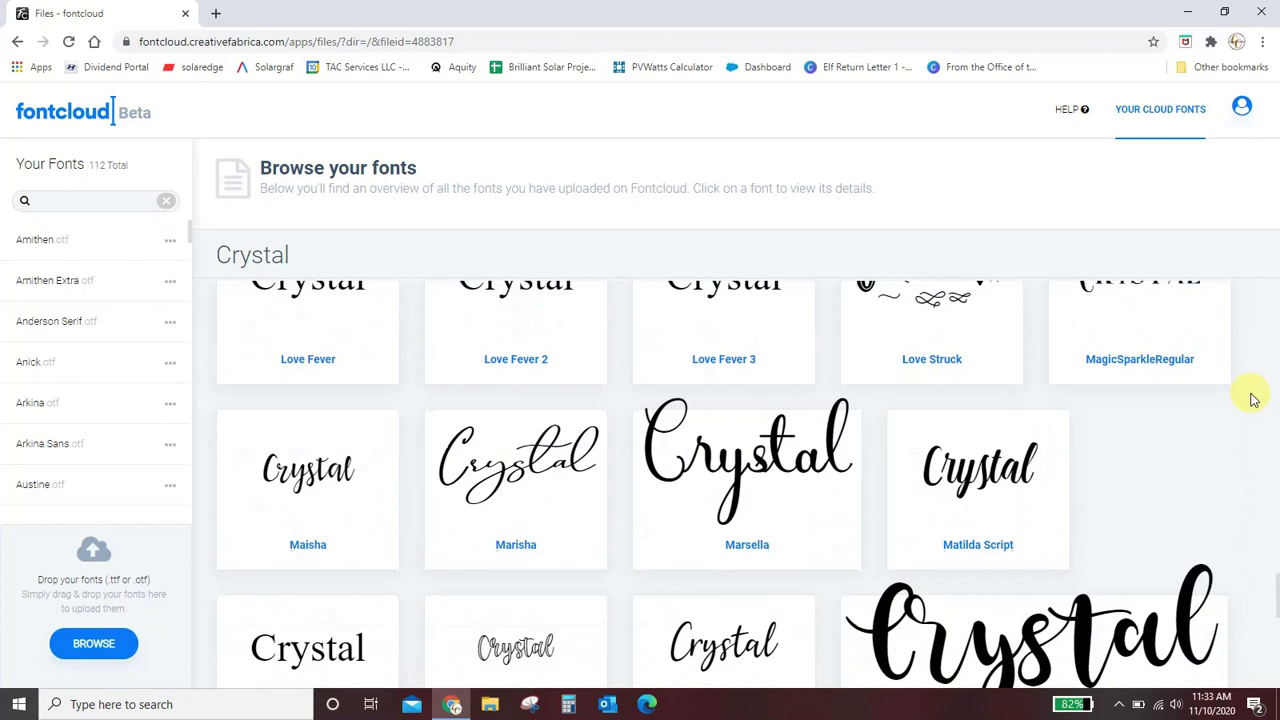
scroll(1254, 399, "down", 2)
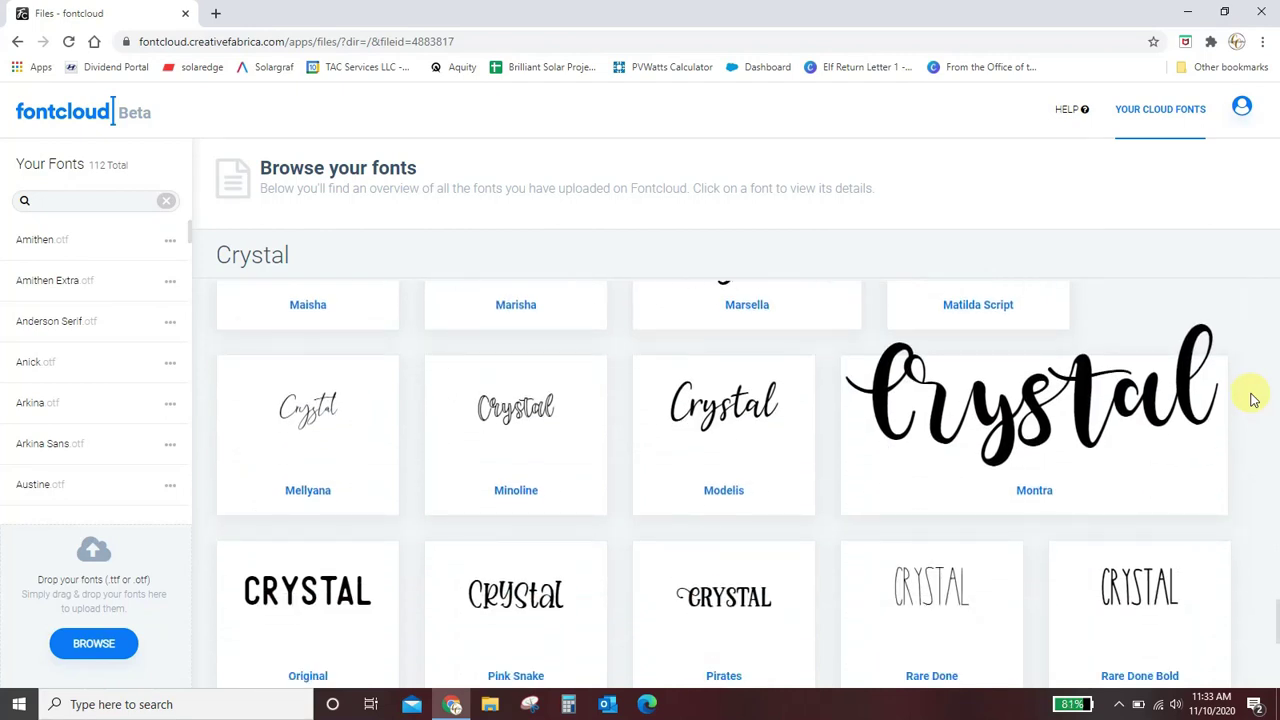
scroll(1253, 399, "up", 20)
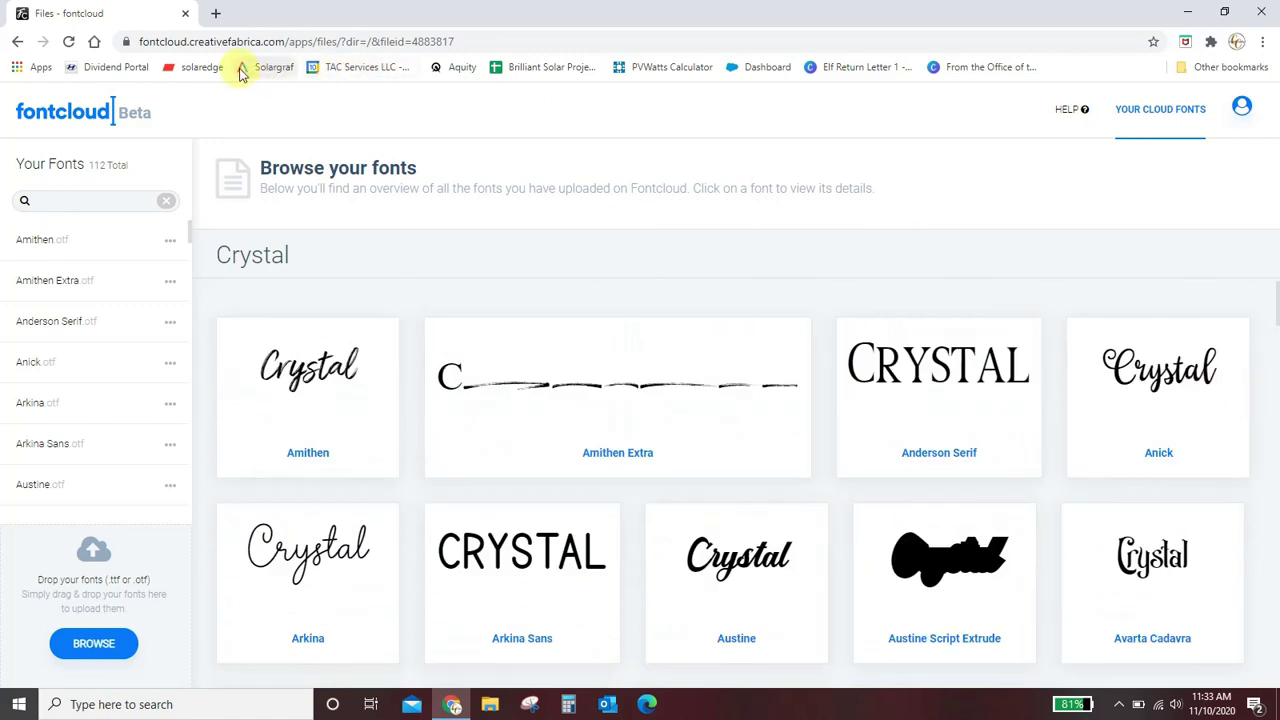
- Go to the creativefabrica.com homepage from the address bar
left_click(494, 39)
type("cre")
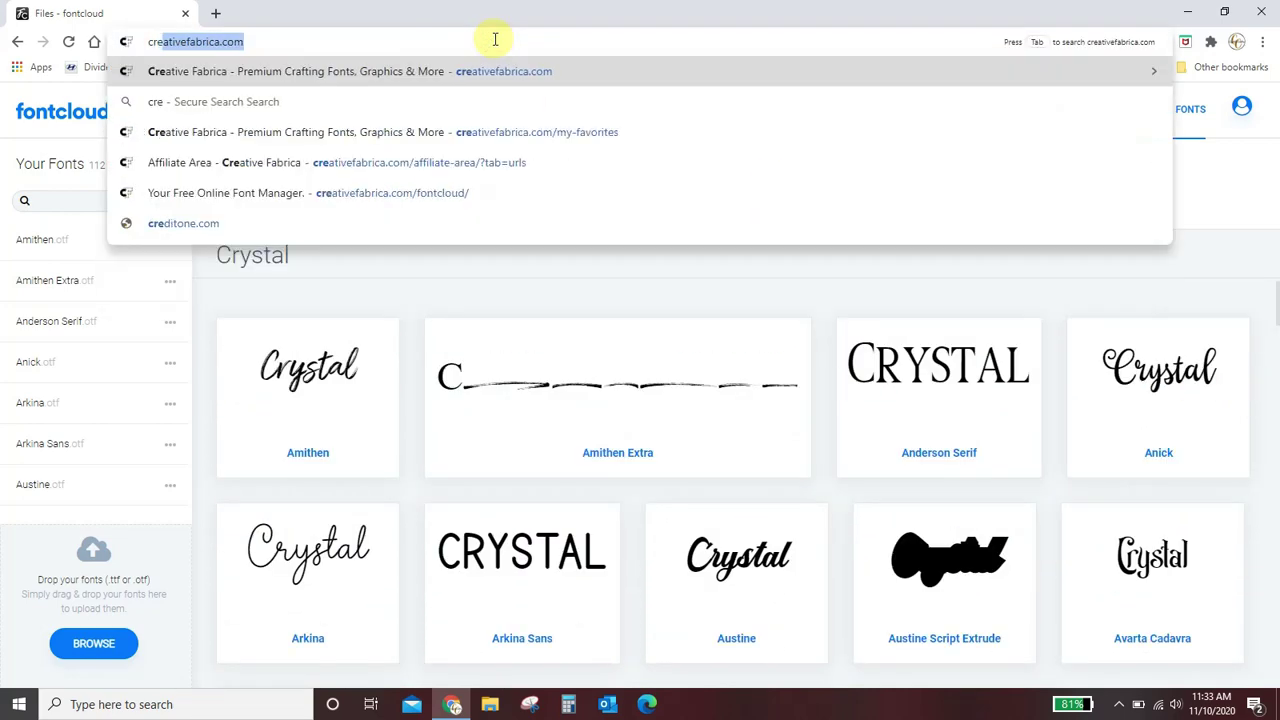
key("Return")
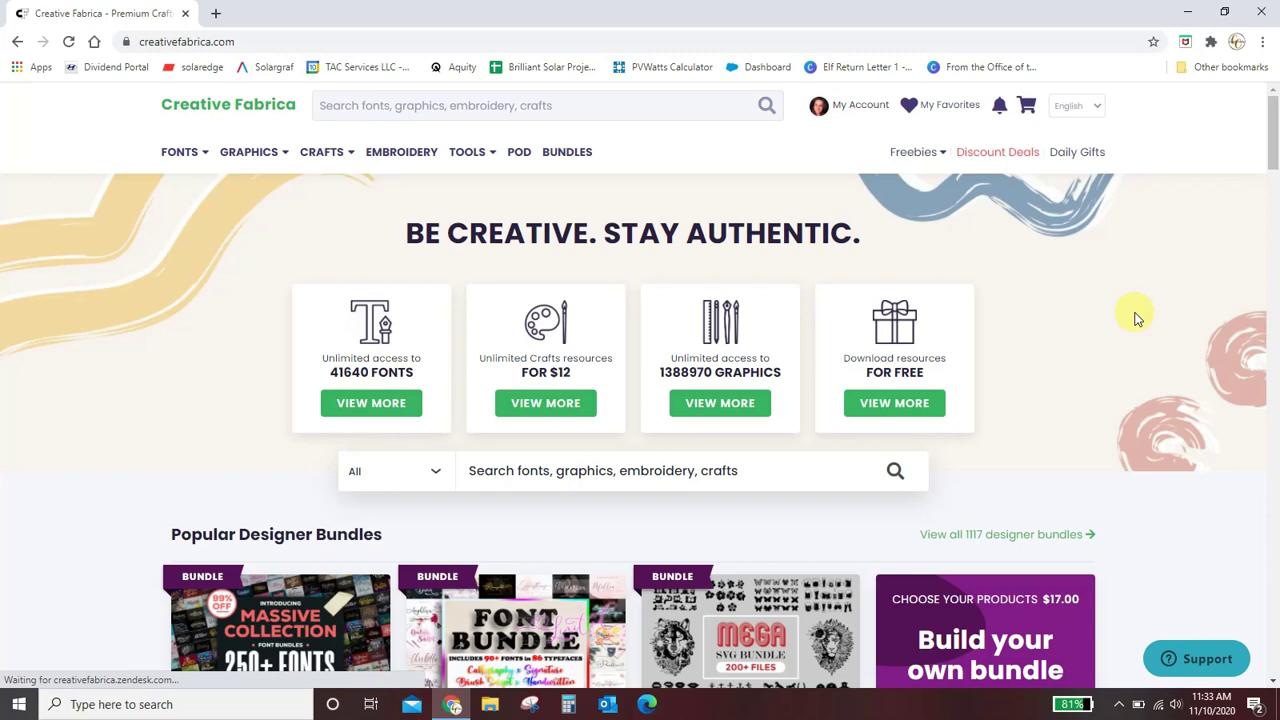
- Open Freebies > Free Fonts and scroll down to the 326 font results
mouse_move(912, 162)
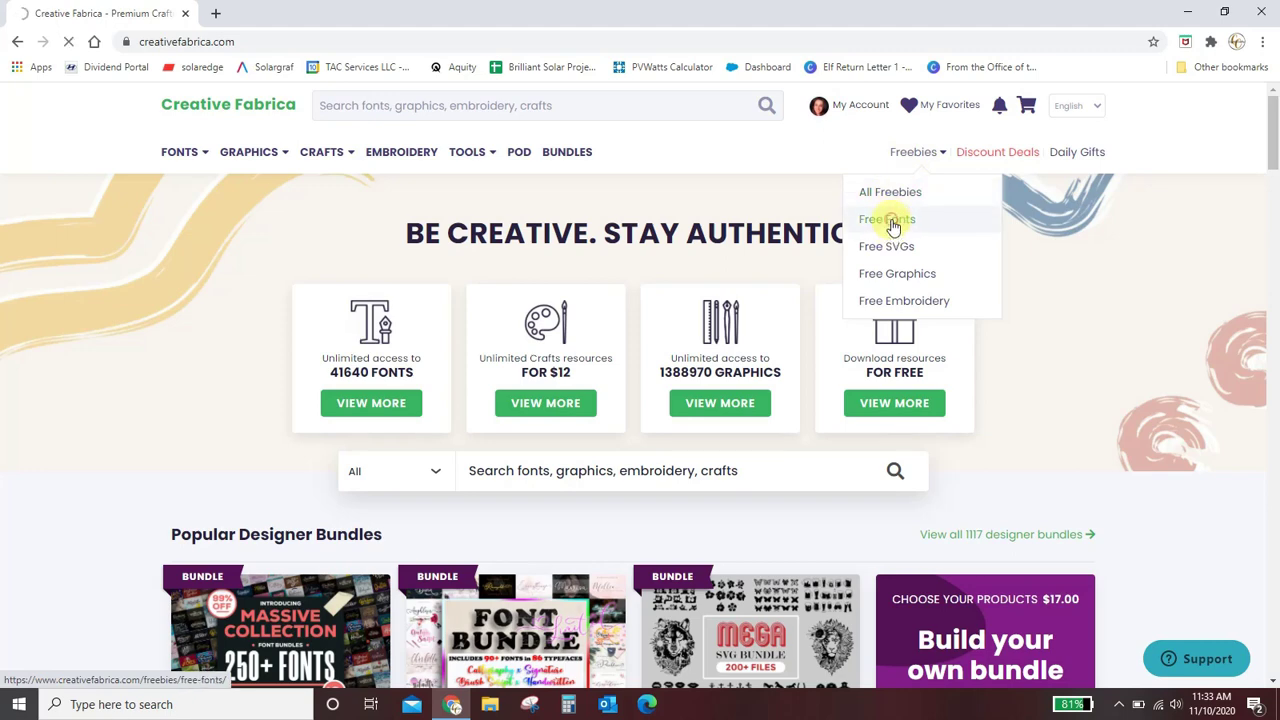
left_click(893, 226)
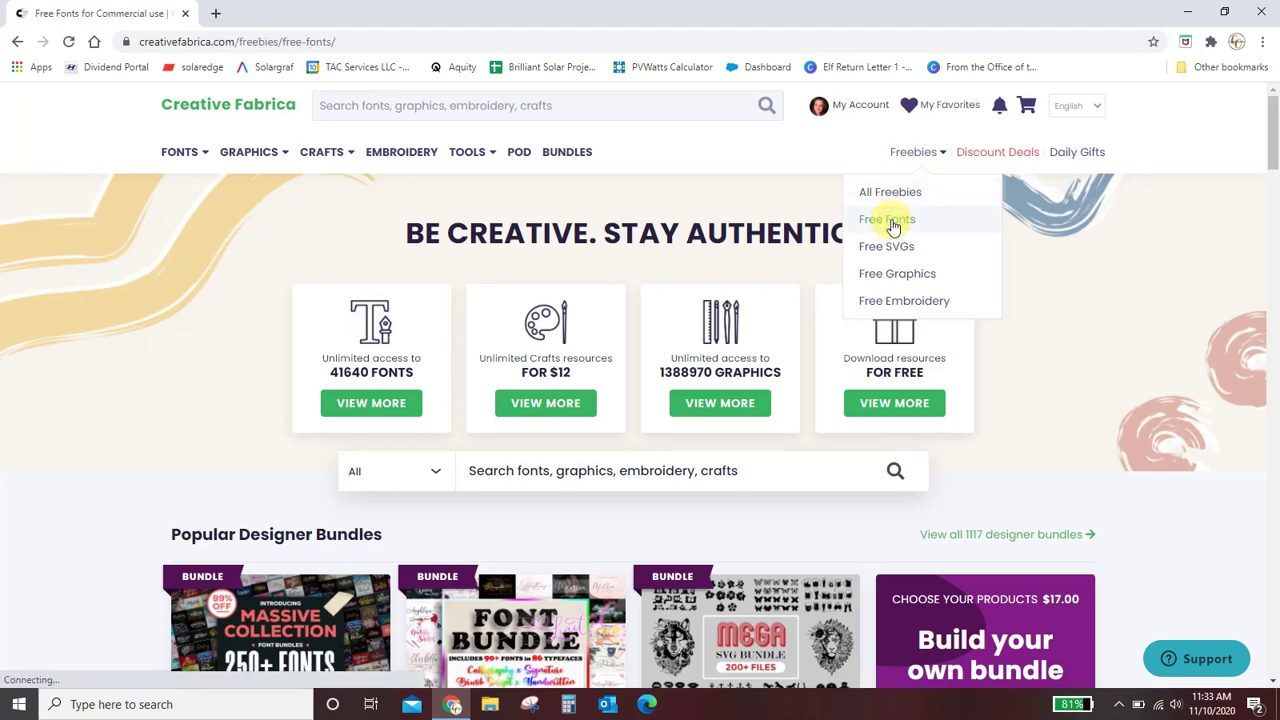
scroll(1080, 327, "down", 3)
scroll(1080, 327, "down", 1)
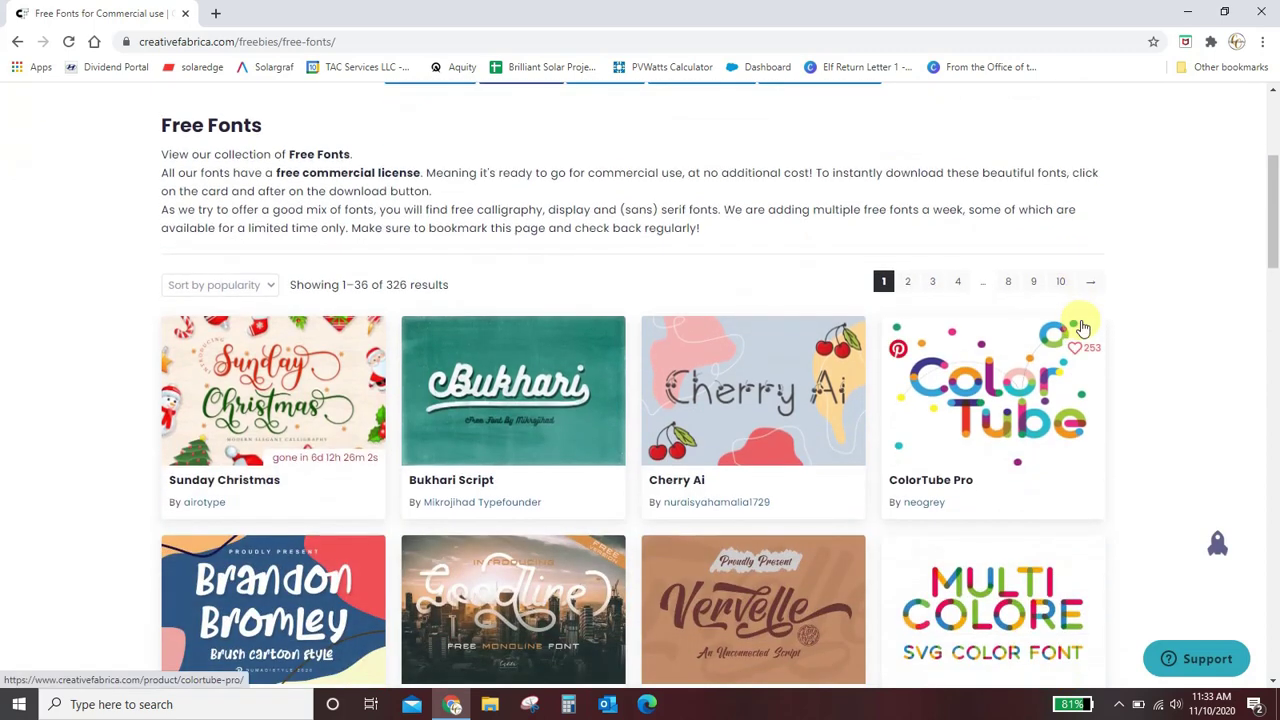
- Open the Sunday Christmas product page and download Sunday-Christmas-5913664.zip
left_click(282, 407)
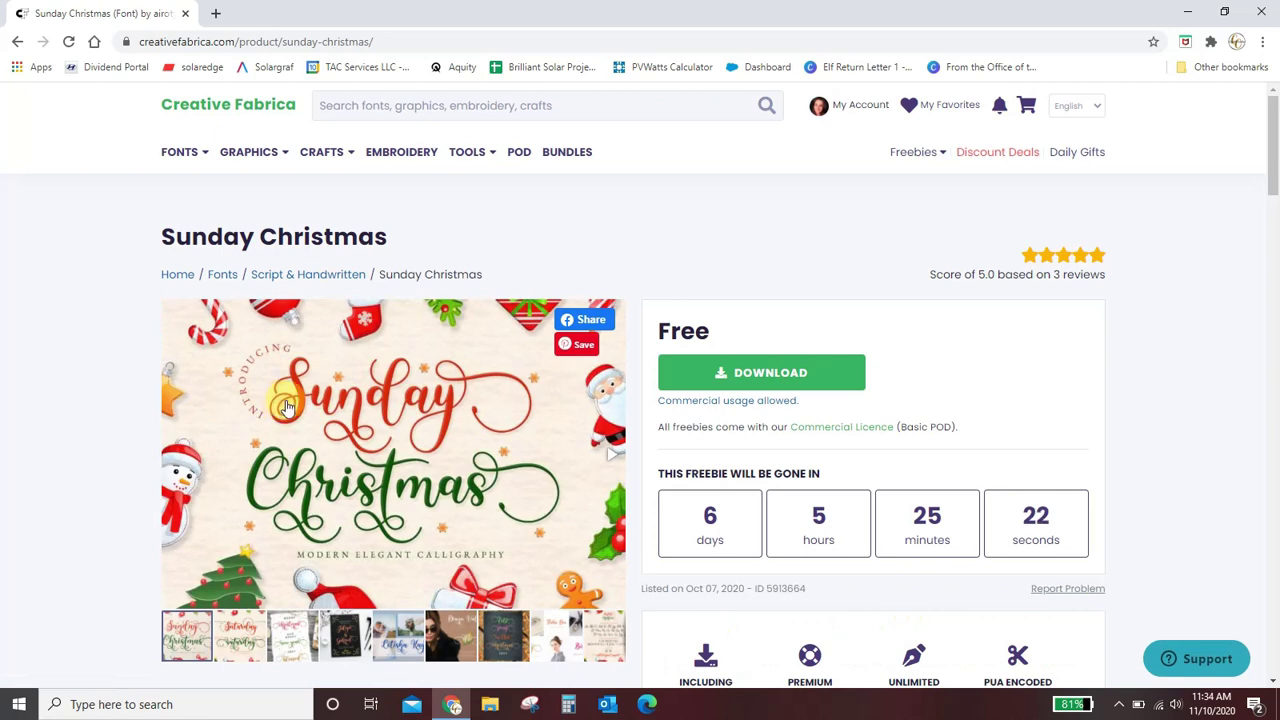
scroll(893, 335, "down", 2)
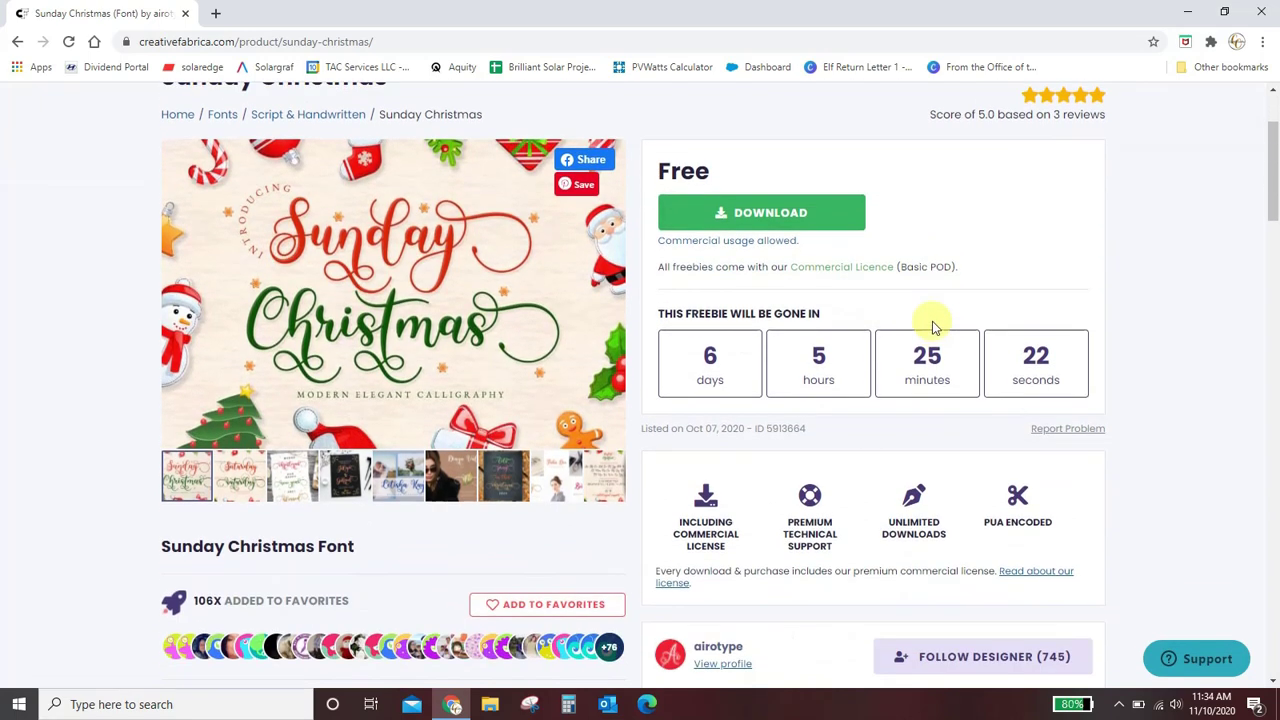
left_click(776, 222)
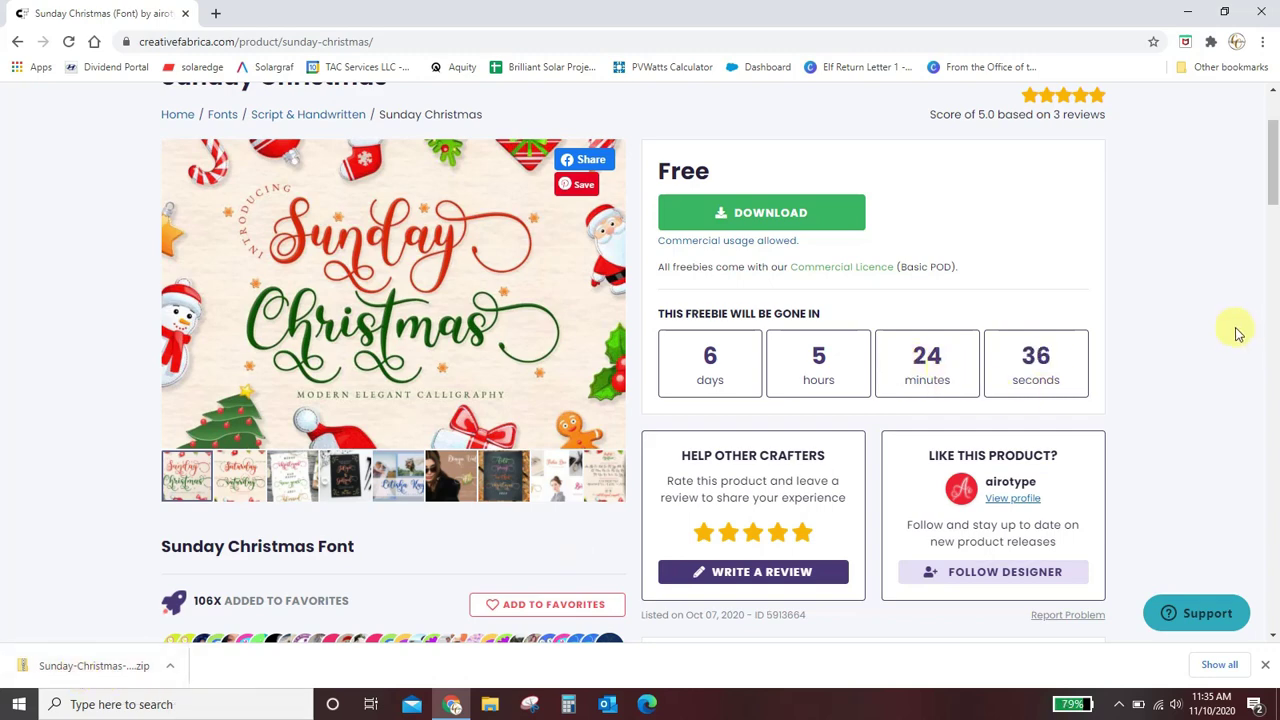
- Copy SundayChristmas.otf from the downloaded zip in Downloads onto the desktop, then close the zip window
left_click(1188, 12)
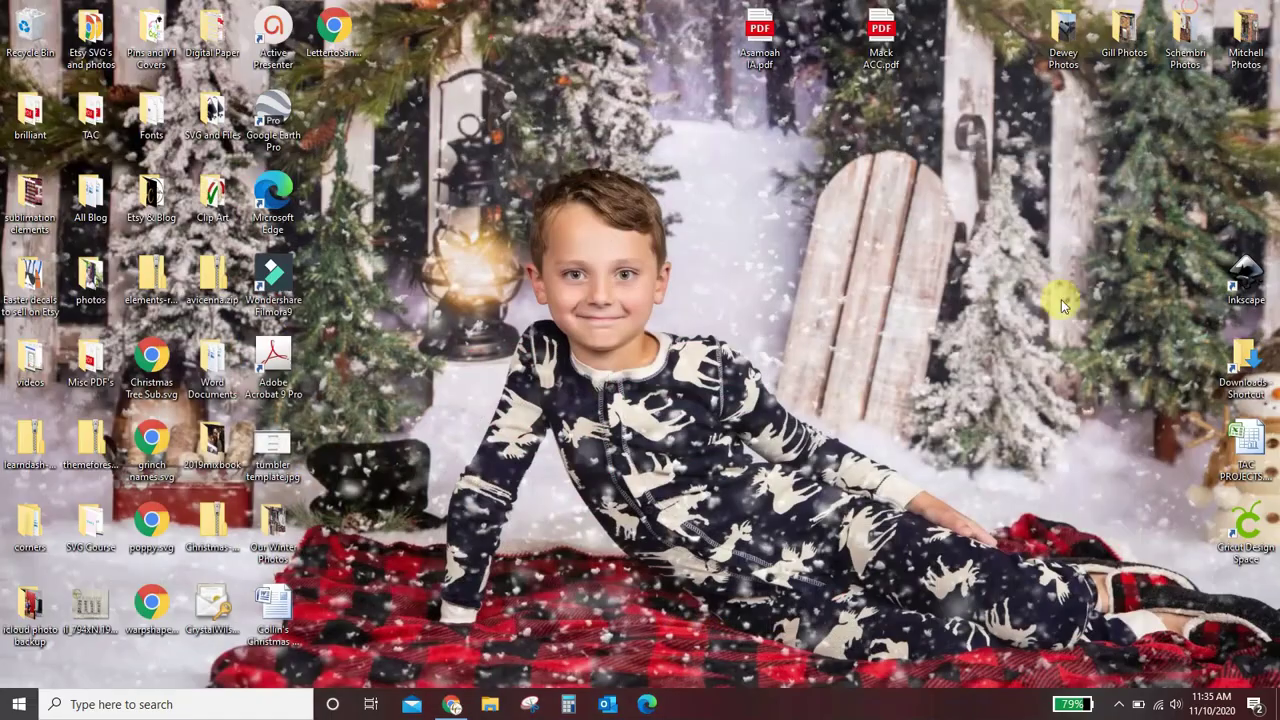
double_click(1240, 365)
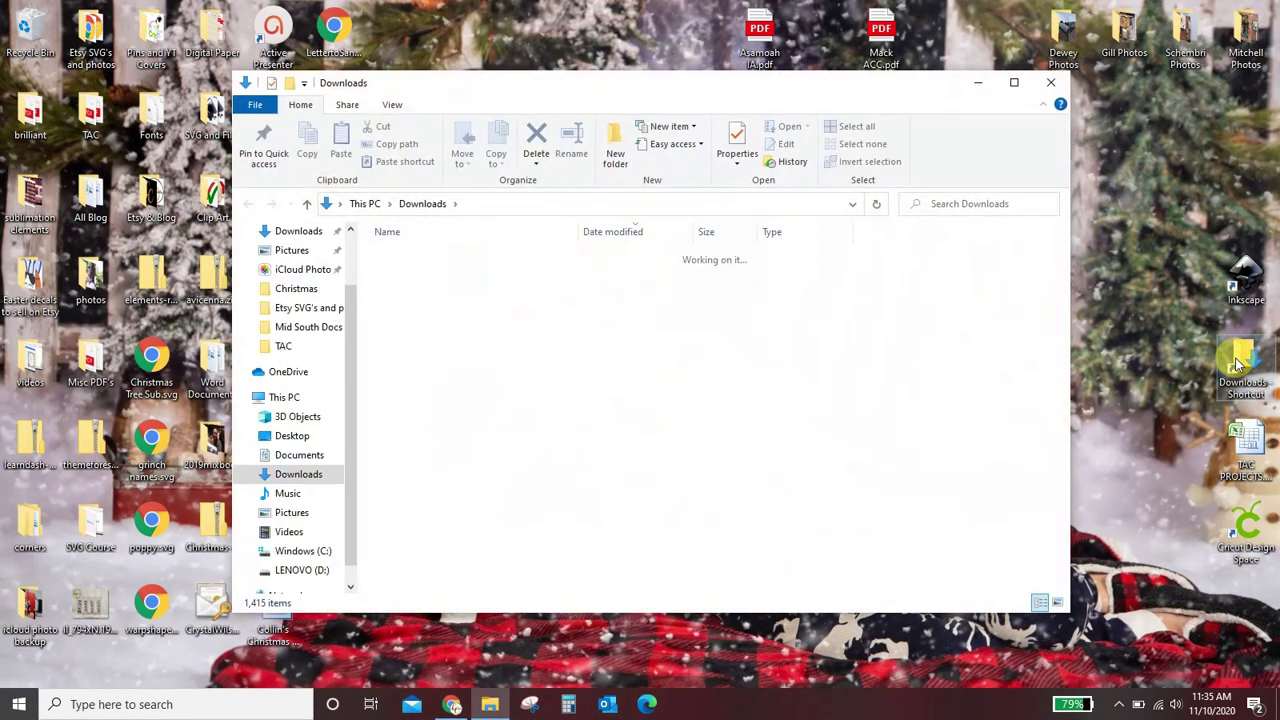
double_click(486, 277)
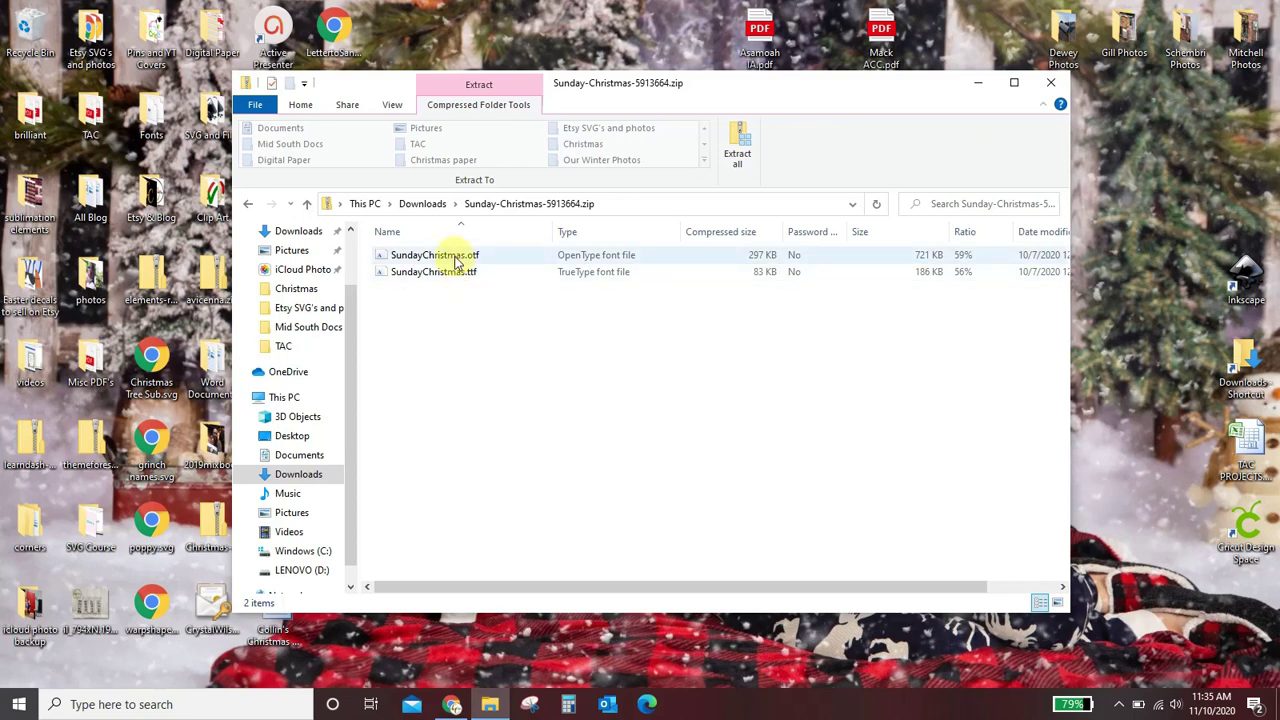
left_click(455, 258)
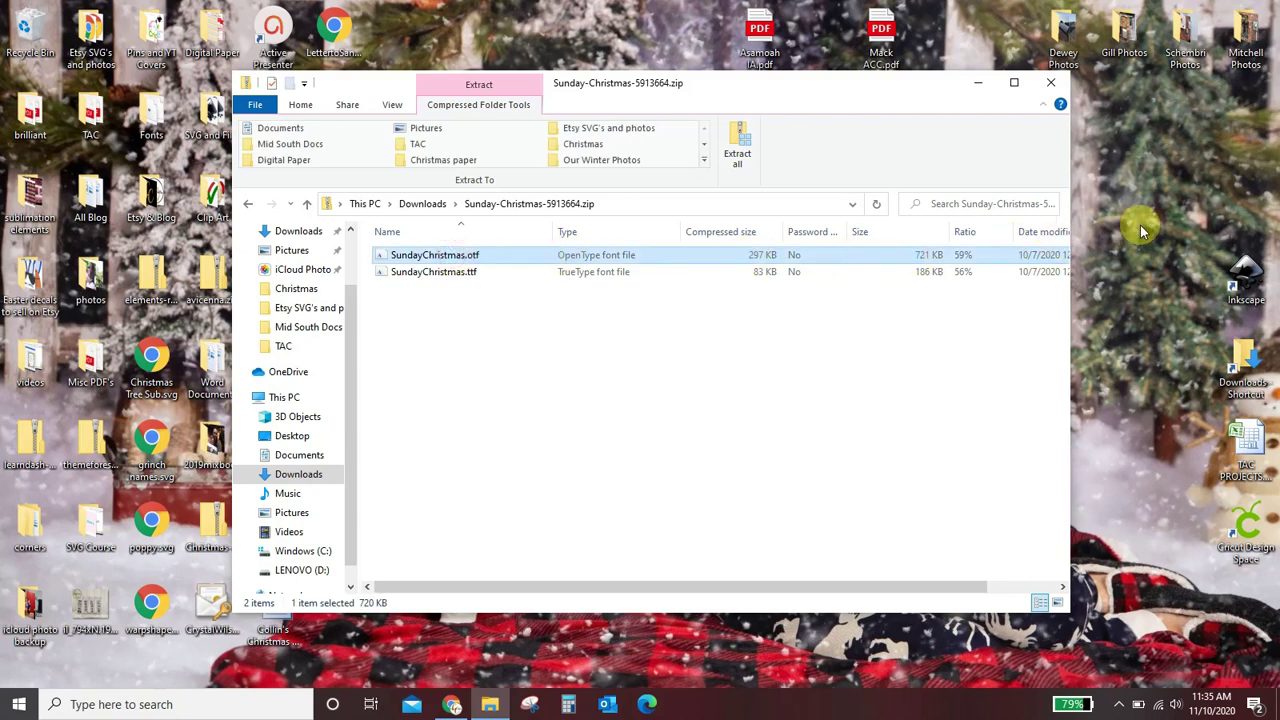
left_click_drag(400, 257, 1169, 217)
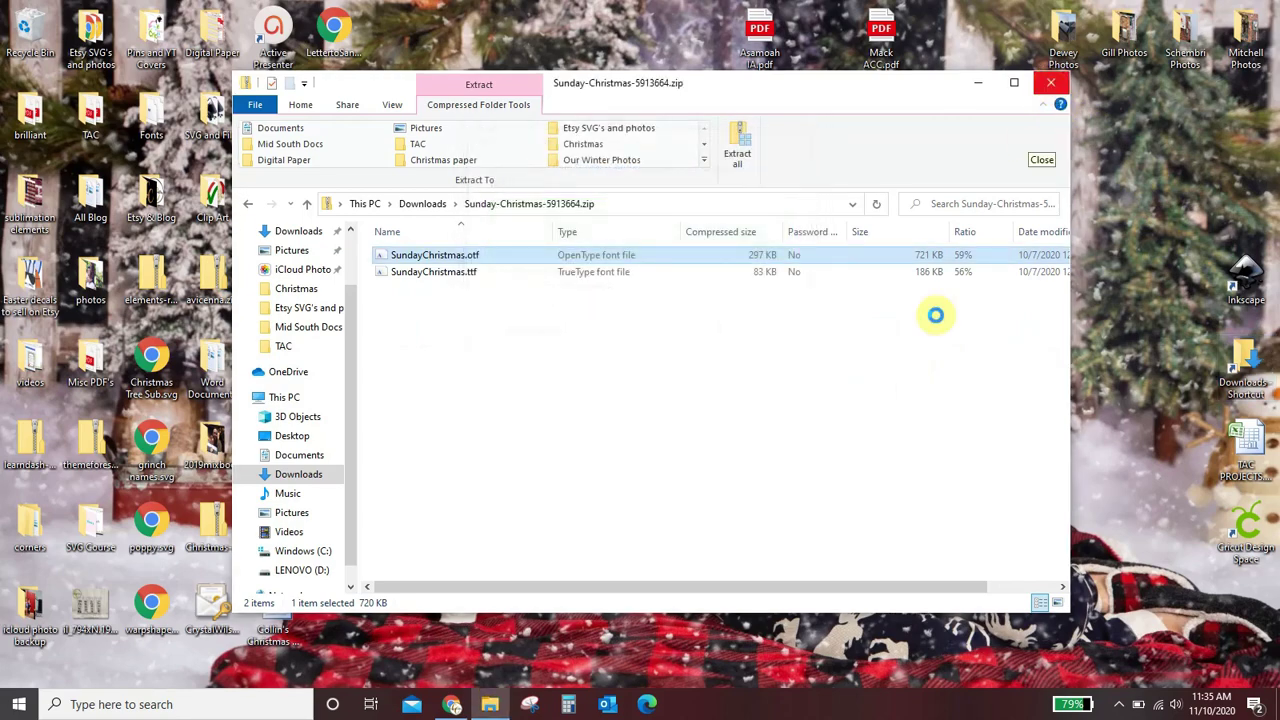
key("alt+F4")
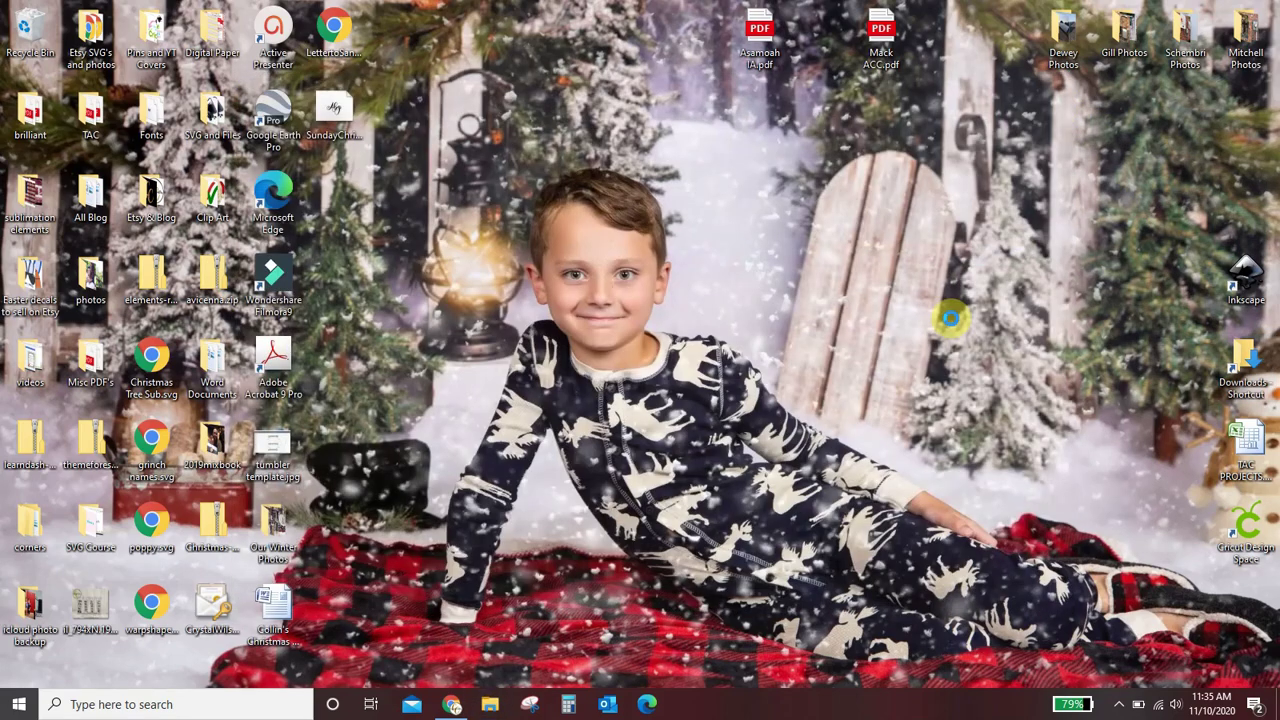
- Install SundayChristmas.otf for all users and check it in the font preview window
right_click(340, 122)
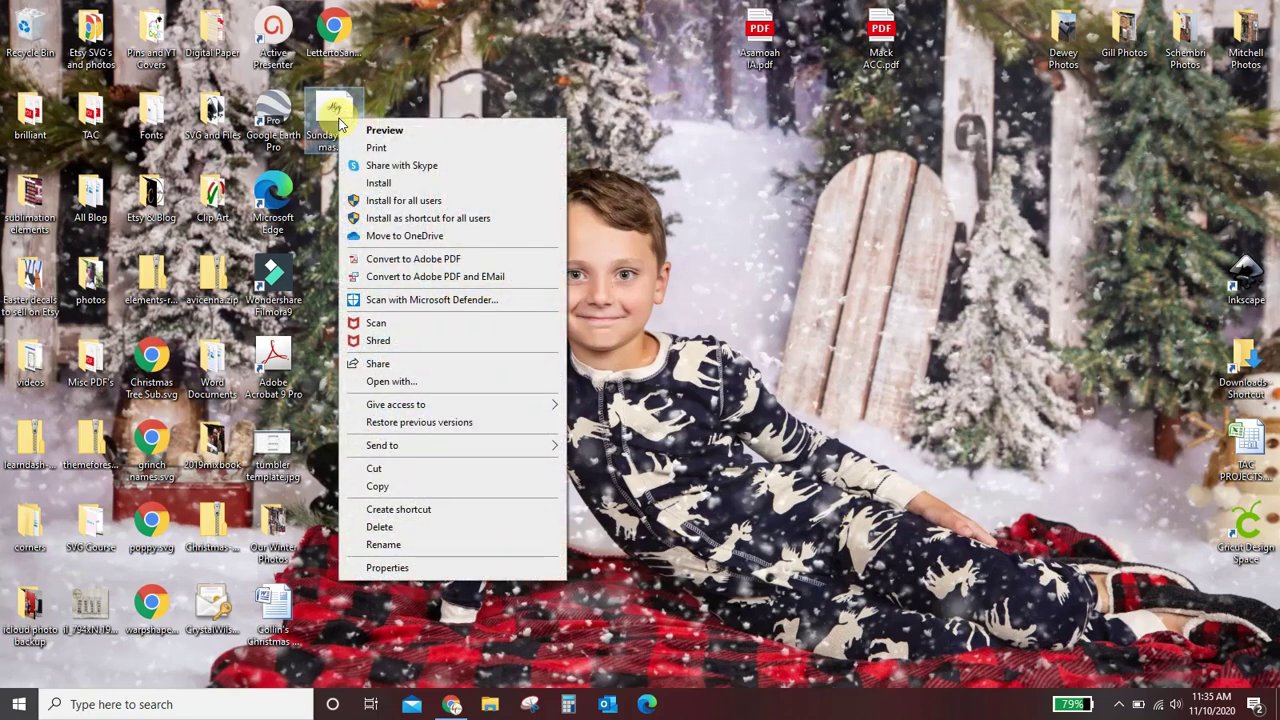
left_click(398, 202)
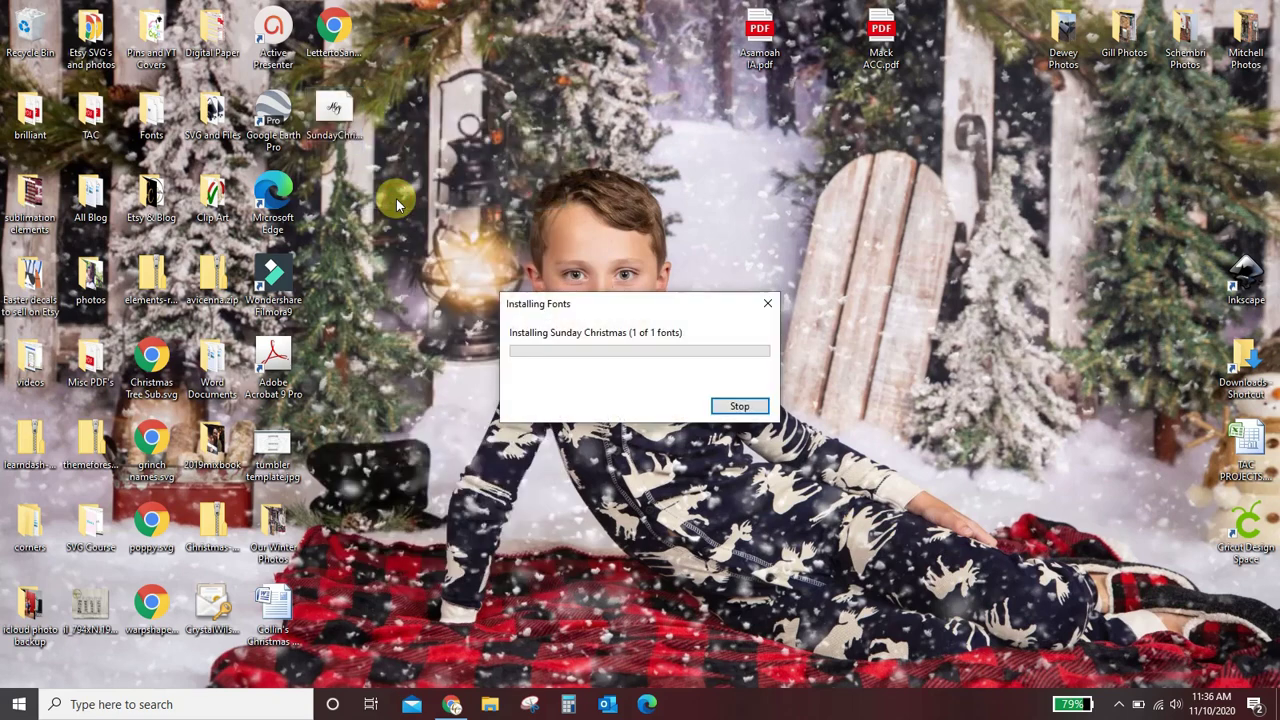
double_click(349, 118)
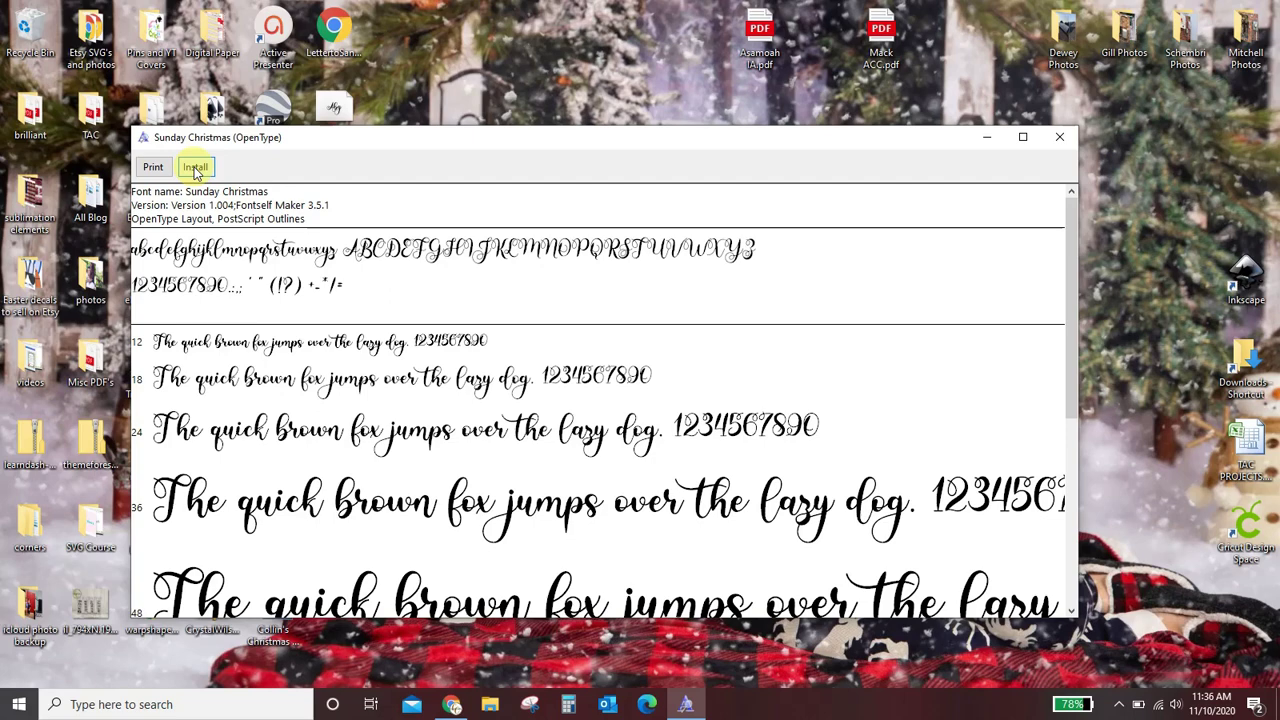
left_click(1059, 137)
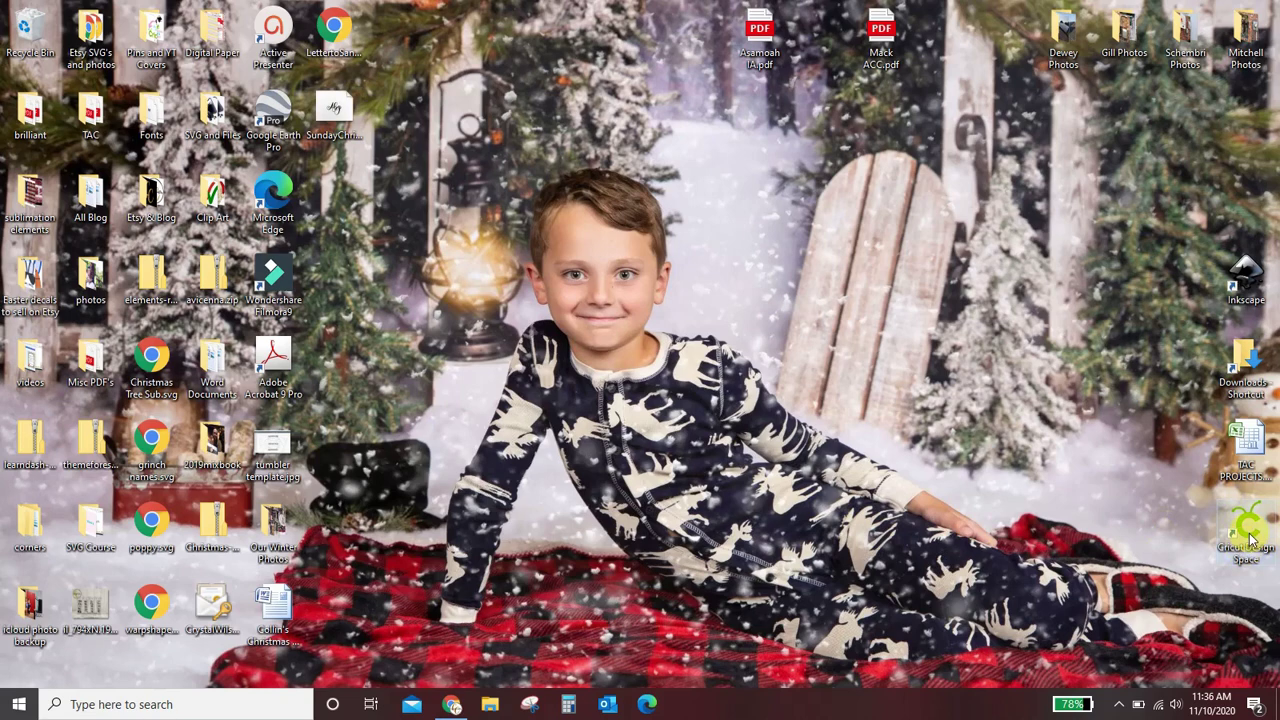
- Back in Chrome, open Fontcloud via Tools and browse the Your Fonts list of 112 fonts
left_click(453, 706)
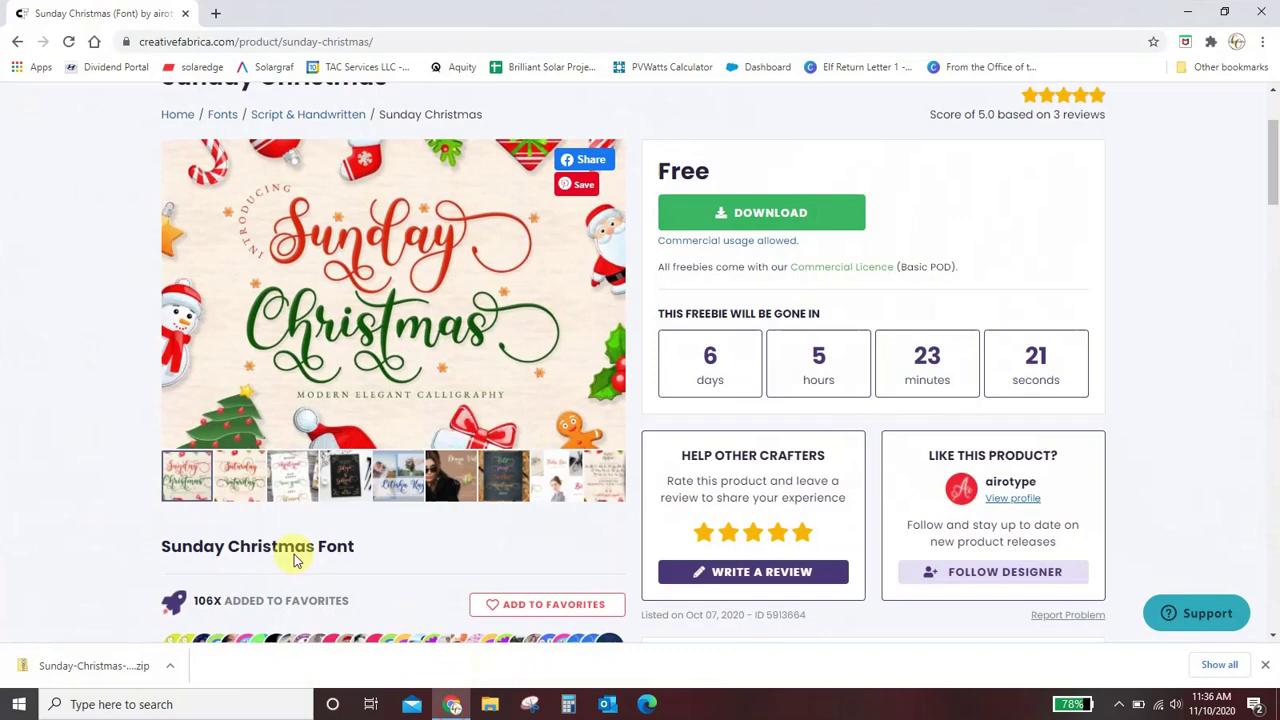
scroll(291, 508, "up", 2)
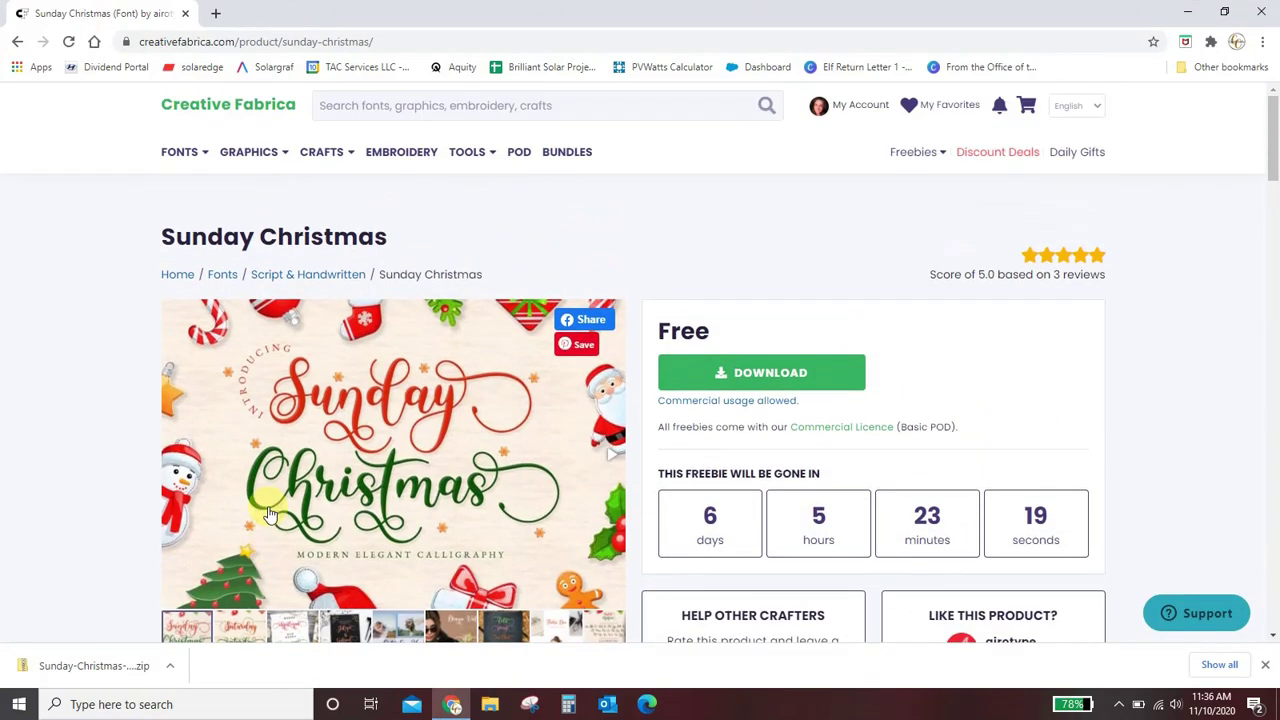
mouse_move(467, 152)
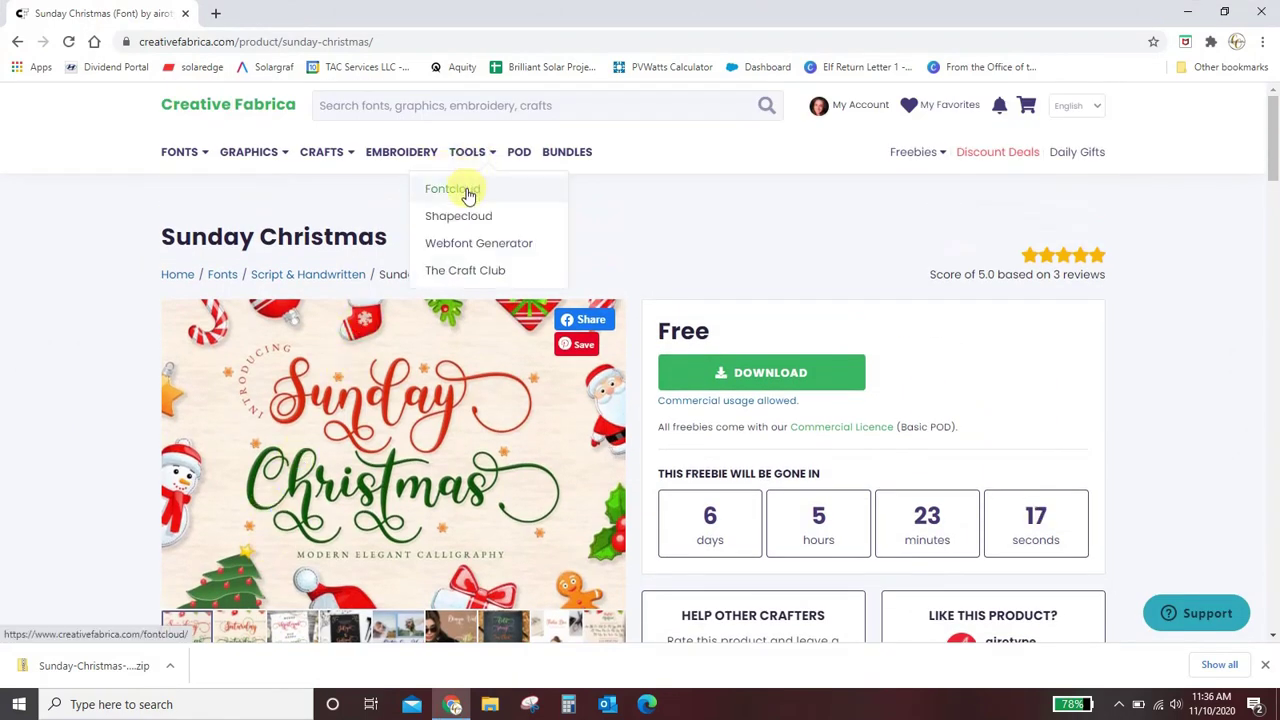
left_click(452, 189)
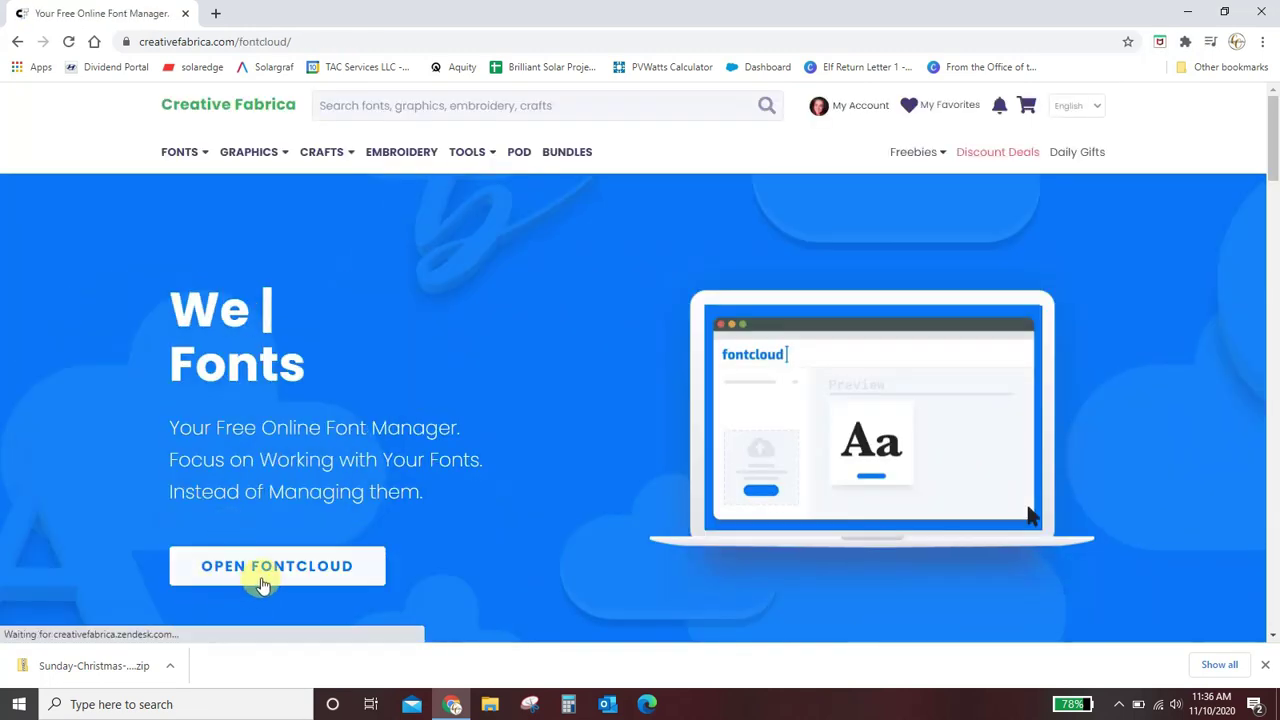
left_click(262, 568)
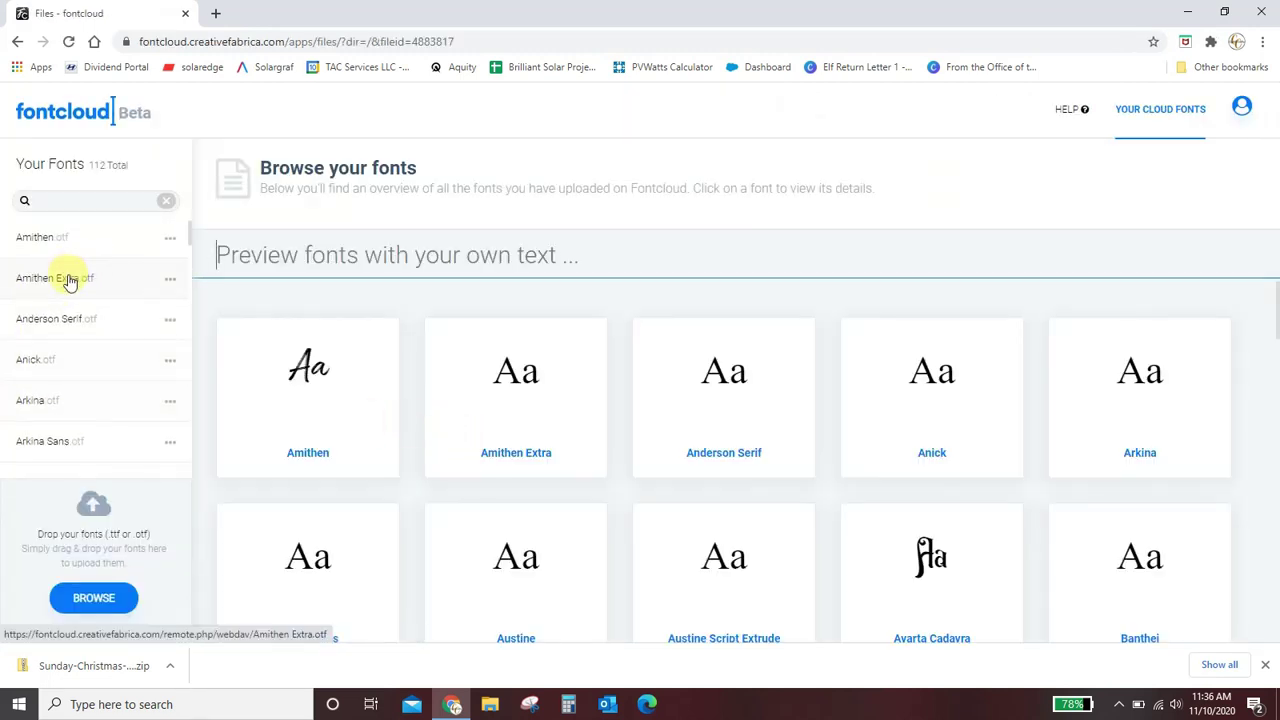
scroll(70, 280, "down", 20)
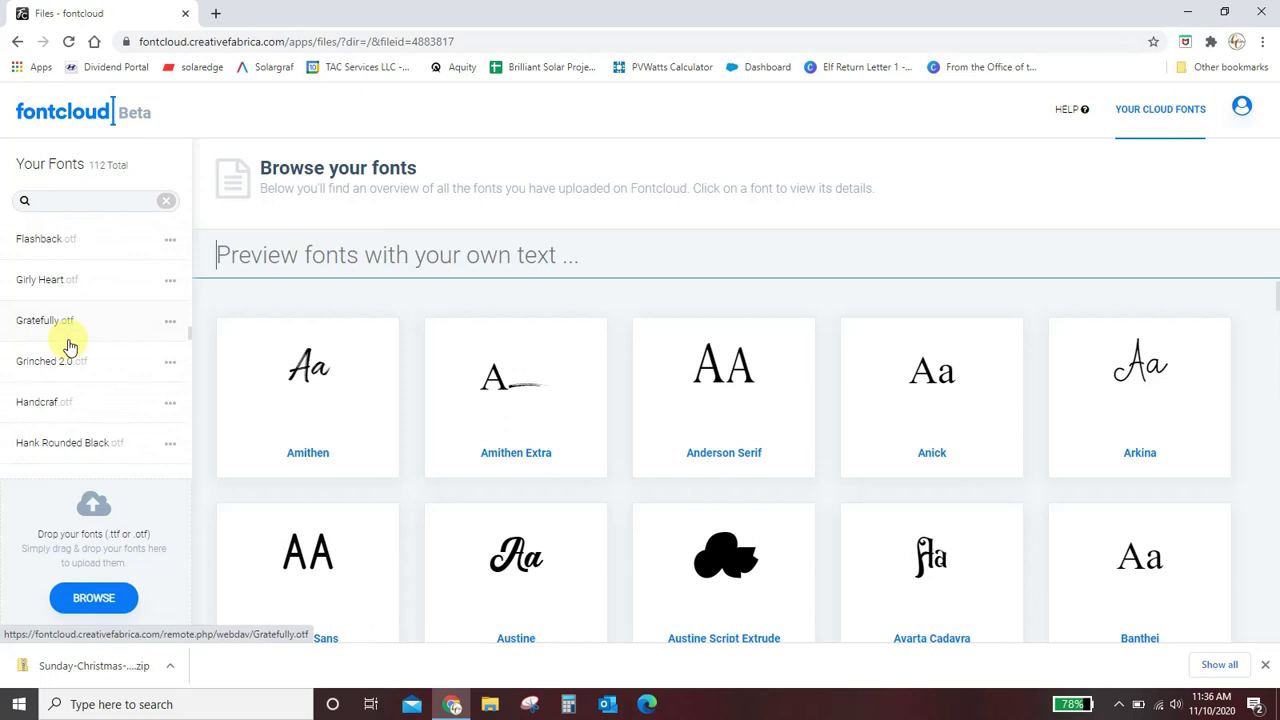
scroll(70, 346, "down", 20)
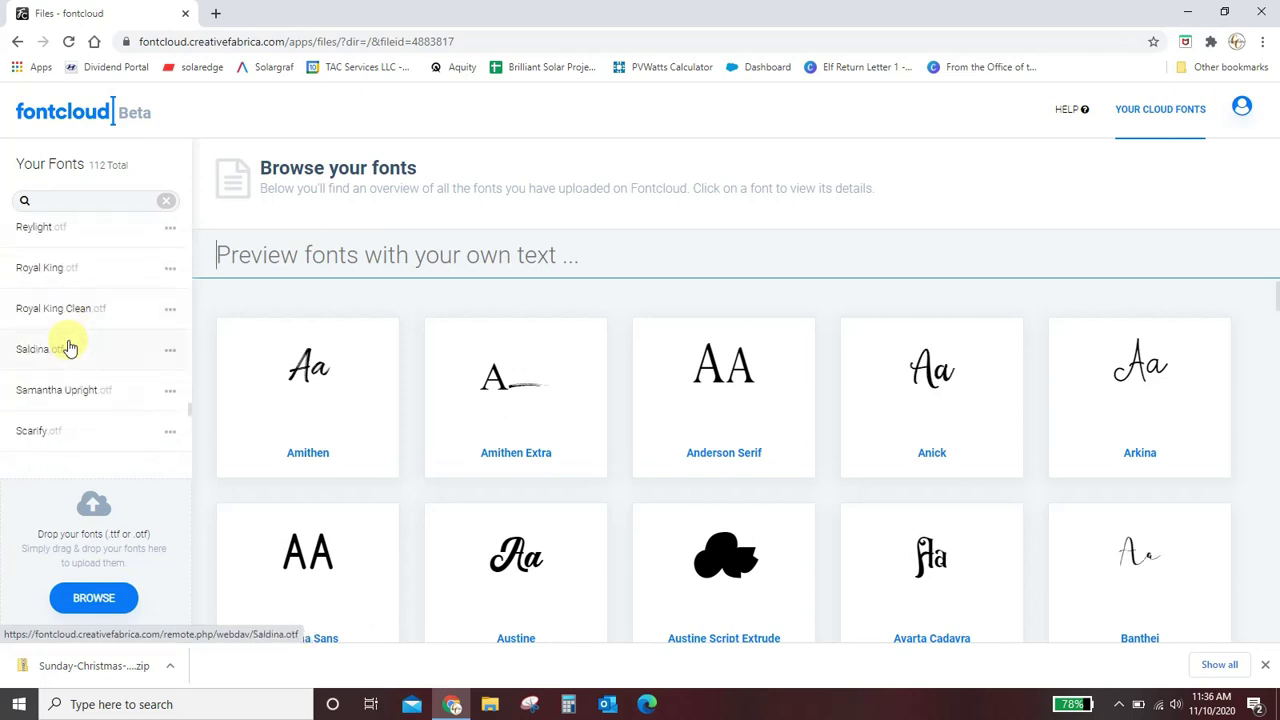
scroll(70, 347, "up", 1)
scroll(63, 355, "down", 1)
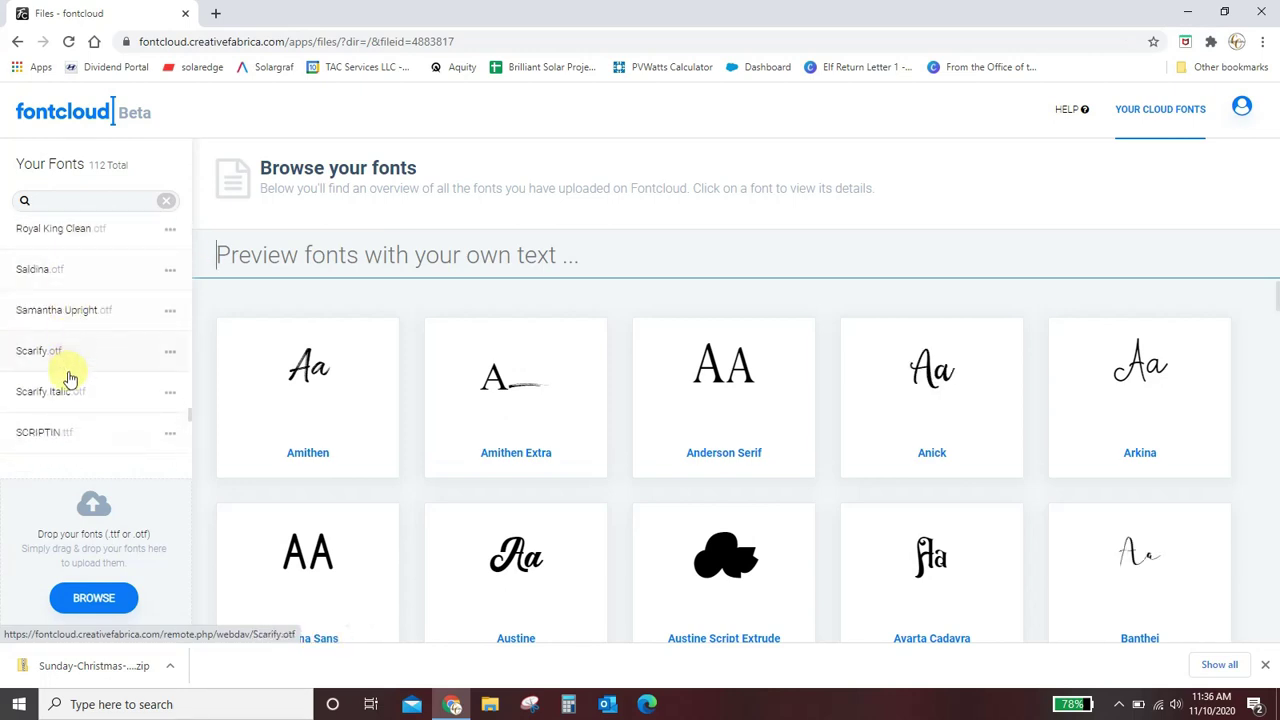
scroll(67, 415, "down", 5)
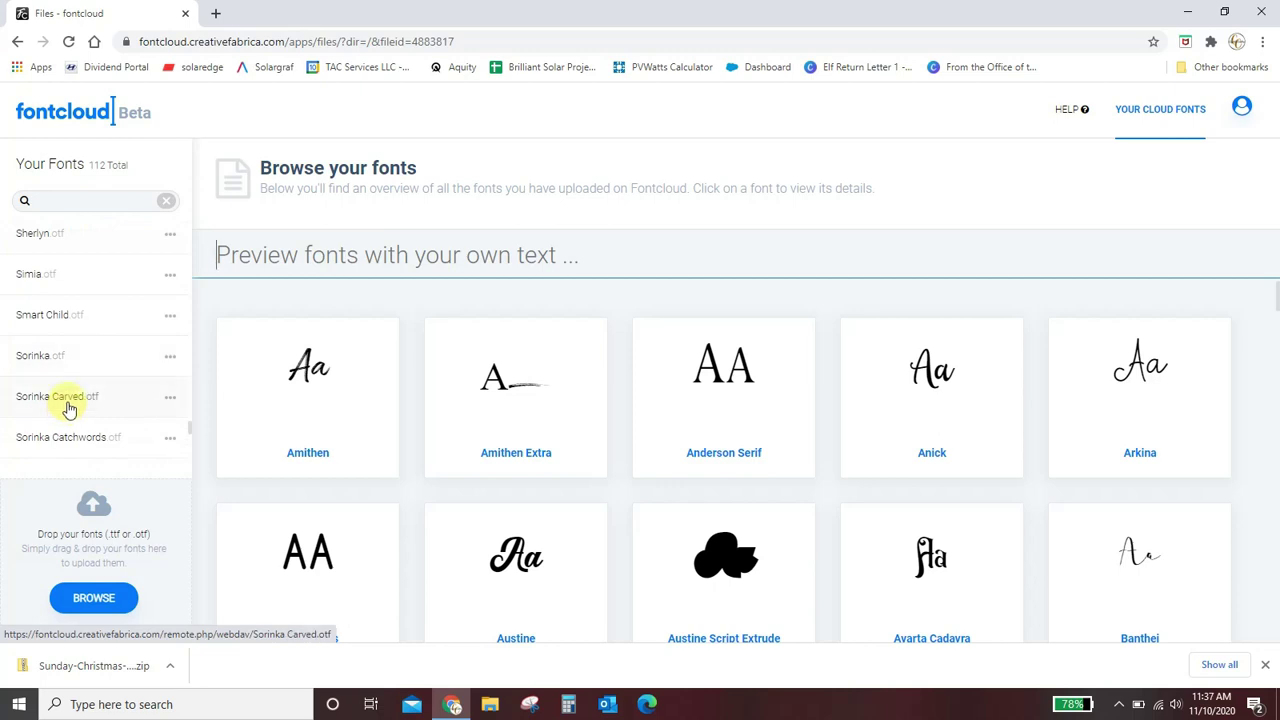
scroll(73, 400, "down", 7)
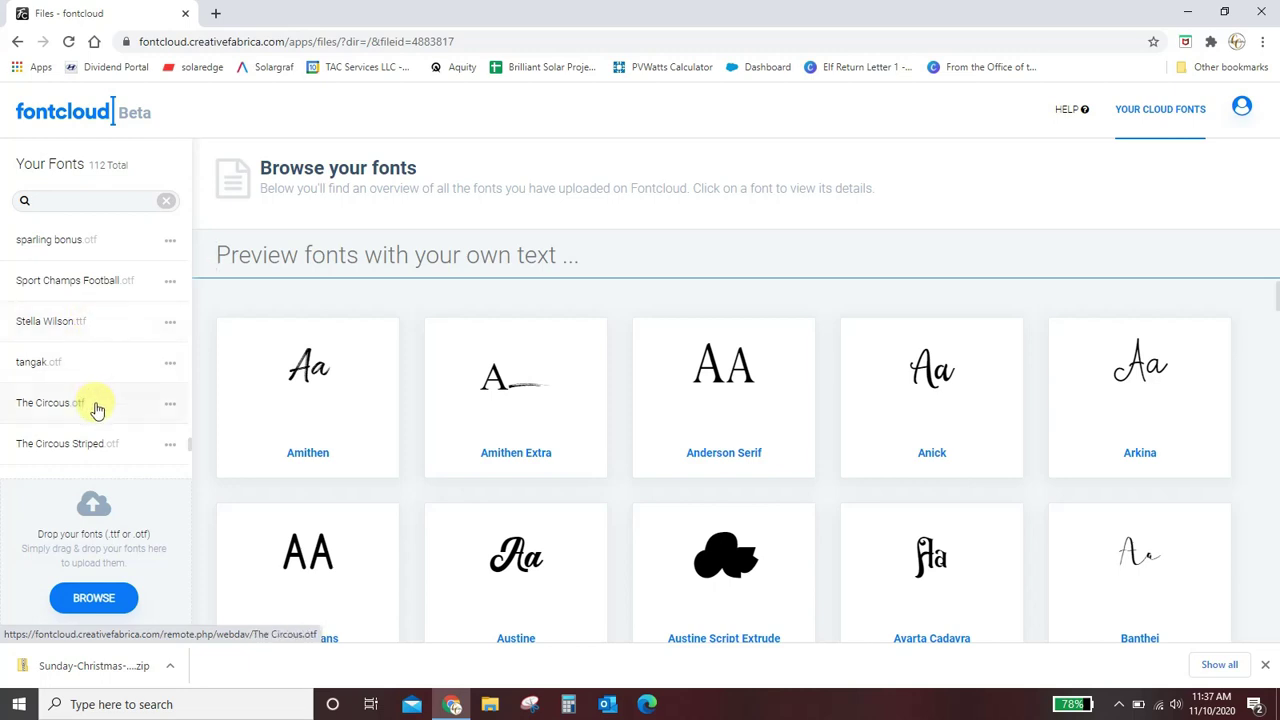
- Upload SundayChristmas.otf from the Desktop, bringing Fontcloud's total to 113 fonts
left_click(90, 597)
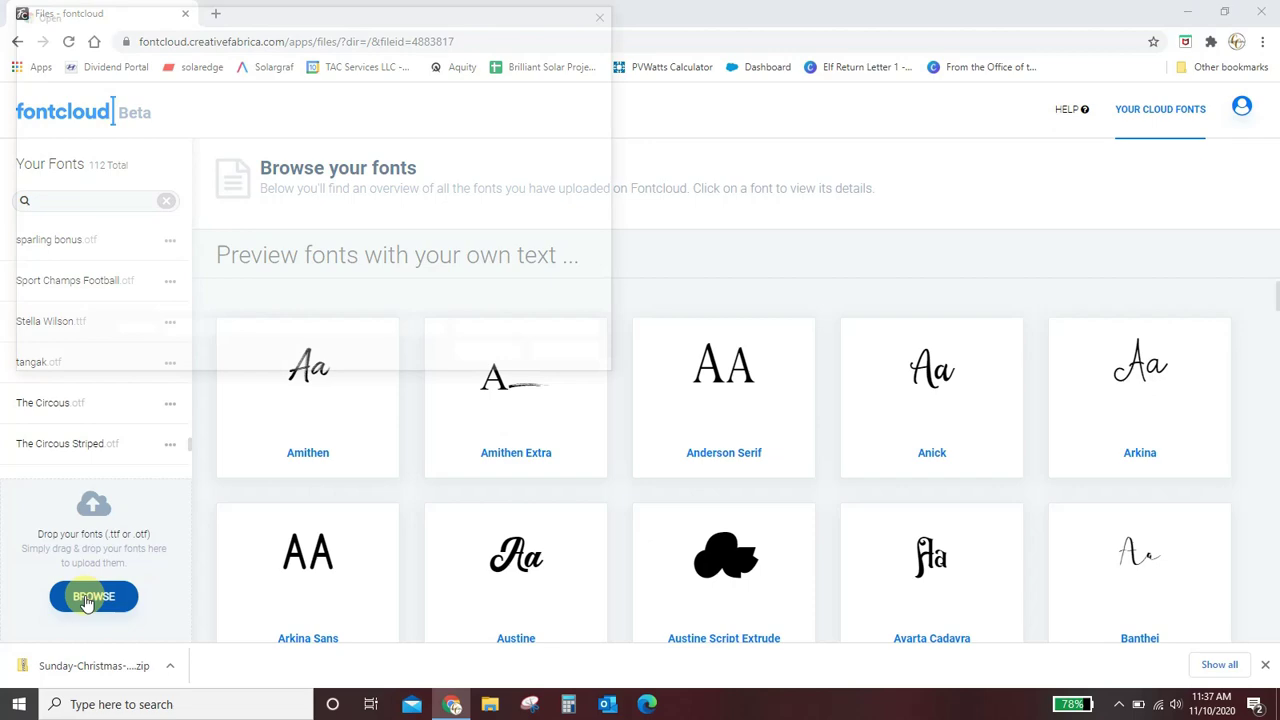
scroll(318, 232, "down", 3)
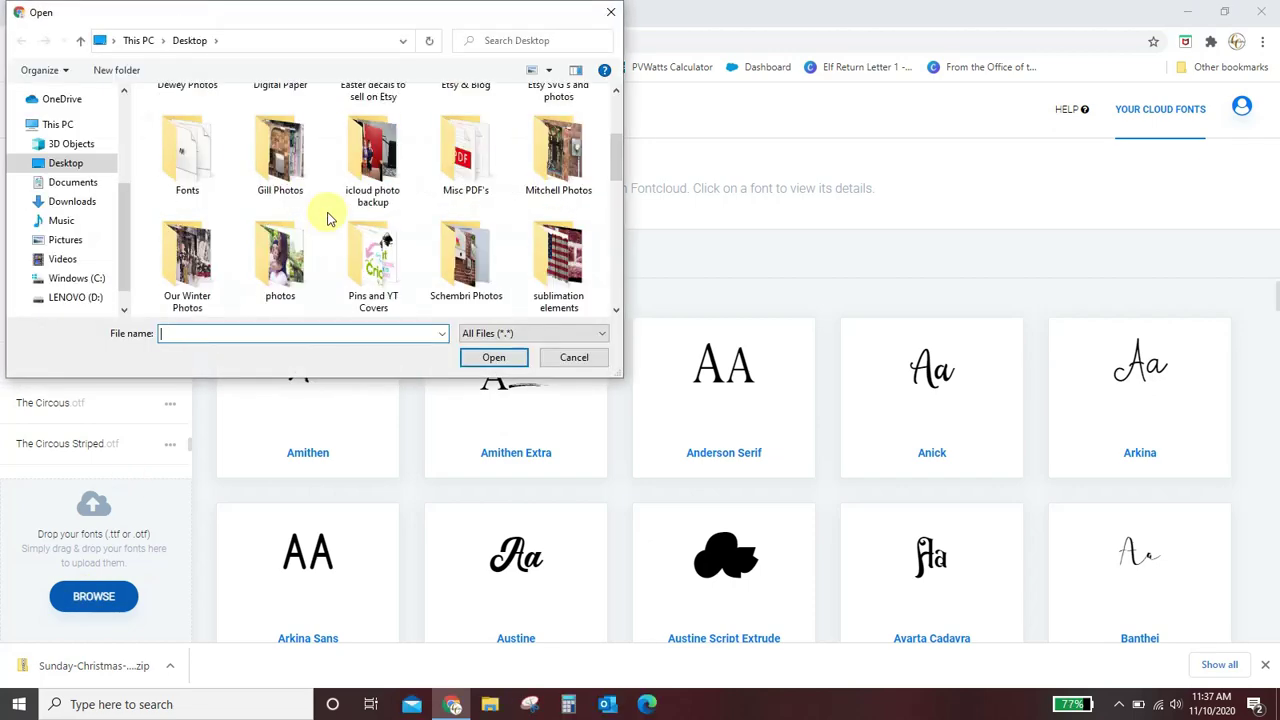
scroll(328, 218, "down", 5)
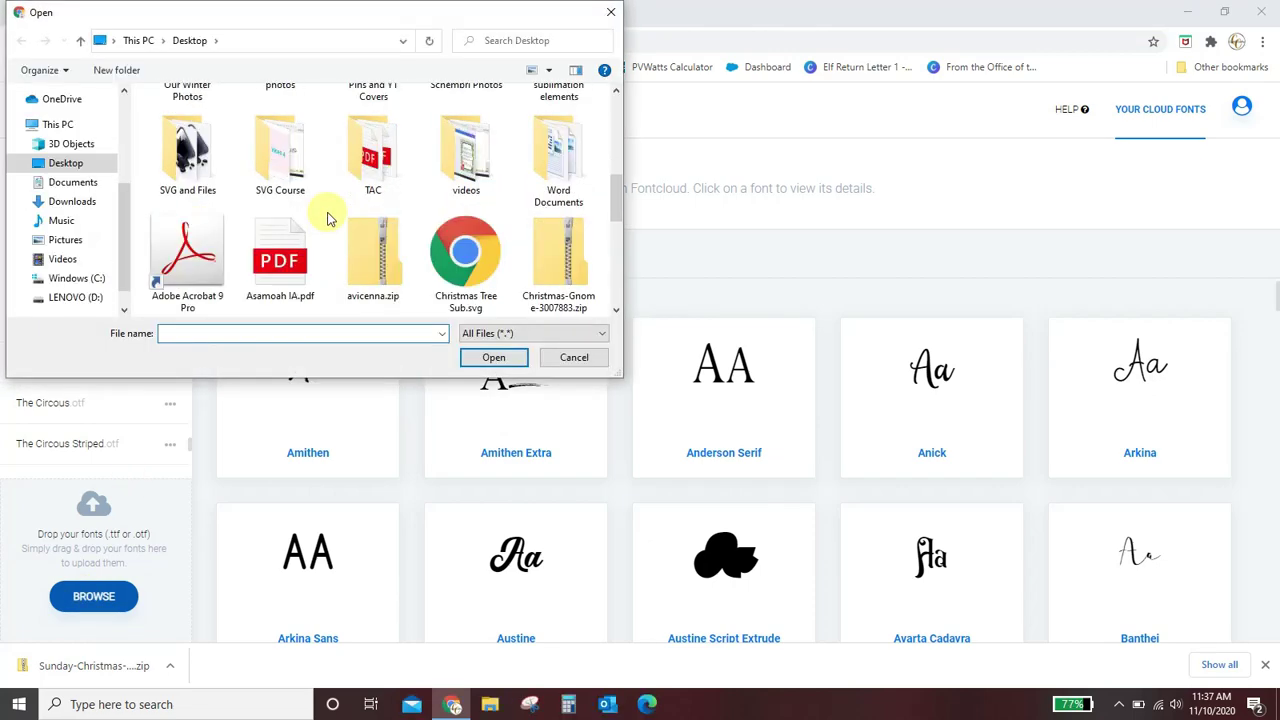
scroll(328, 218, "down", 1)
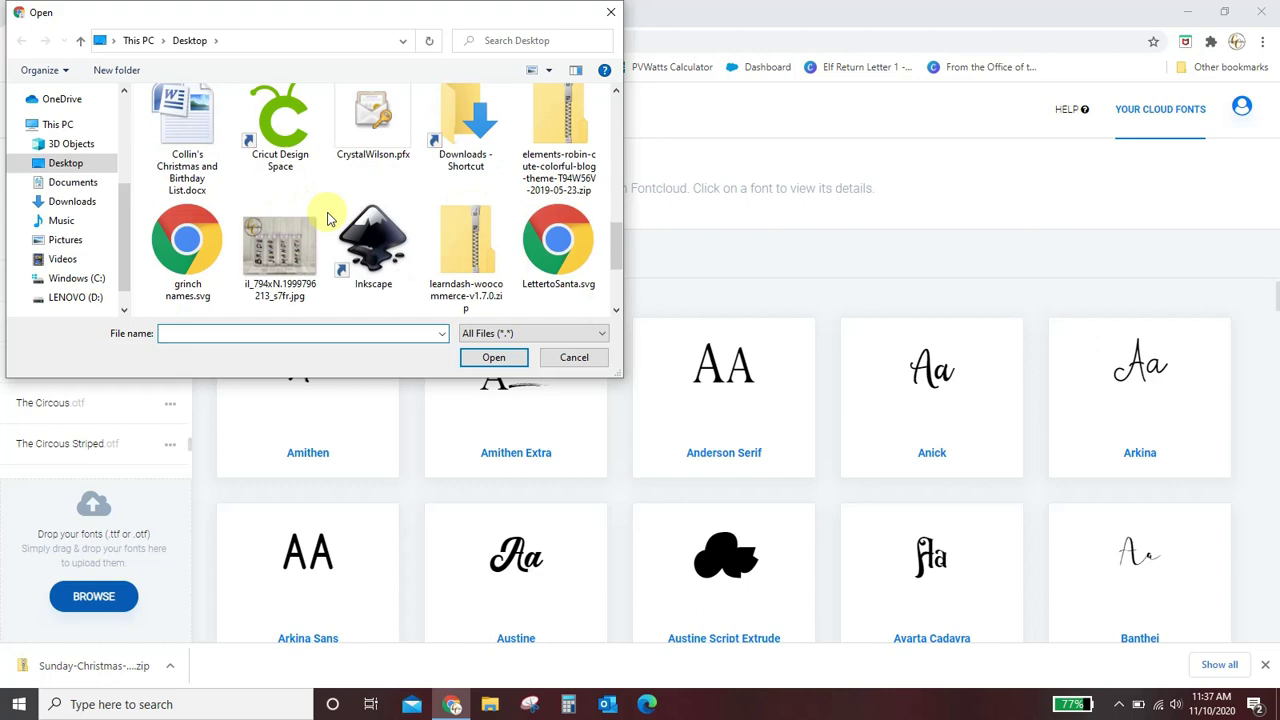
scroll(328, 218, "down", 1)
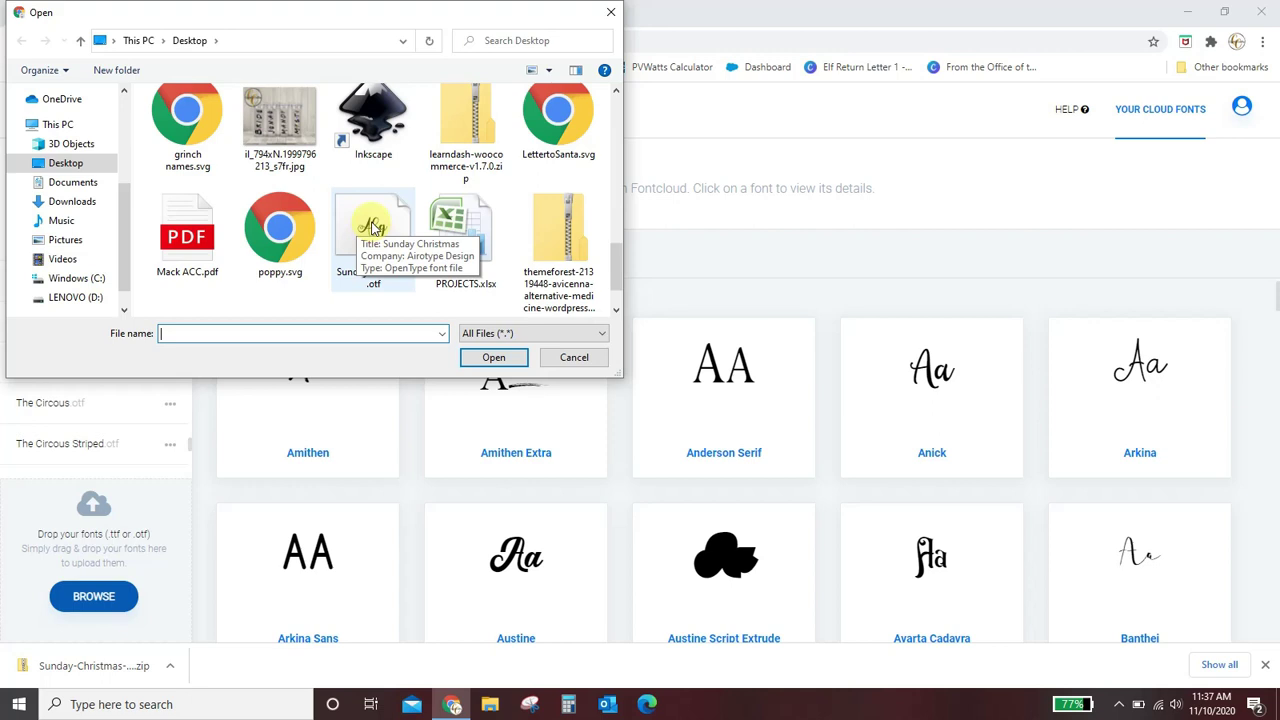
left_click(371, 228)
left_click(500, 360)
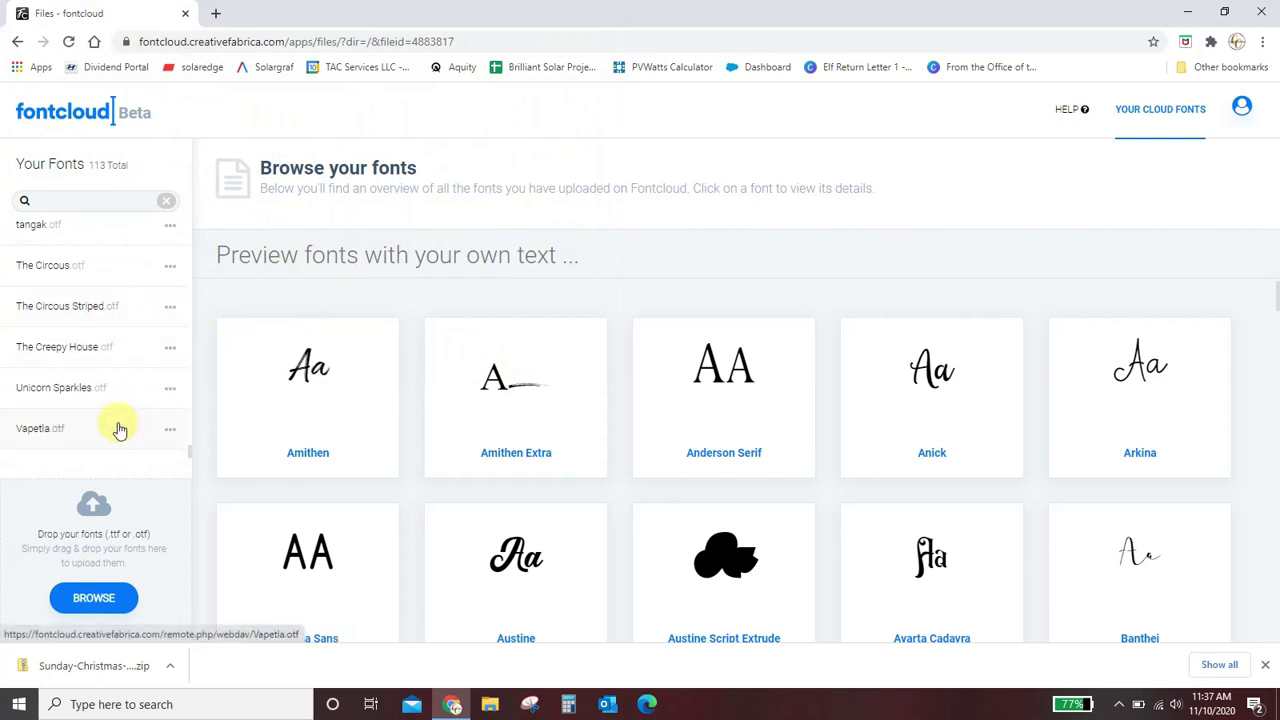
- Reload Fontcloud so the newly uploaded SundayChristmas font appears in the list
scroll(119, 429, "up", 3)
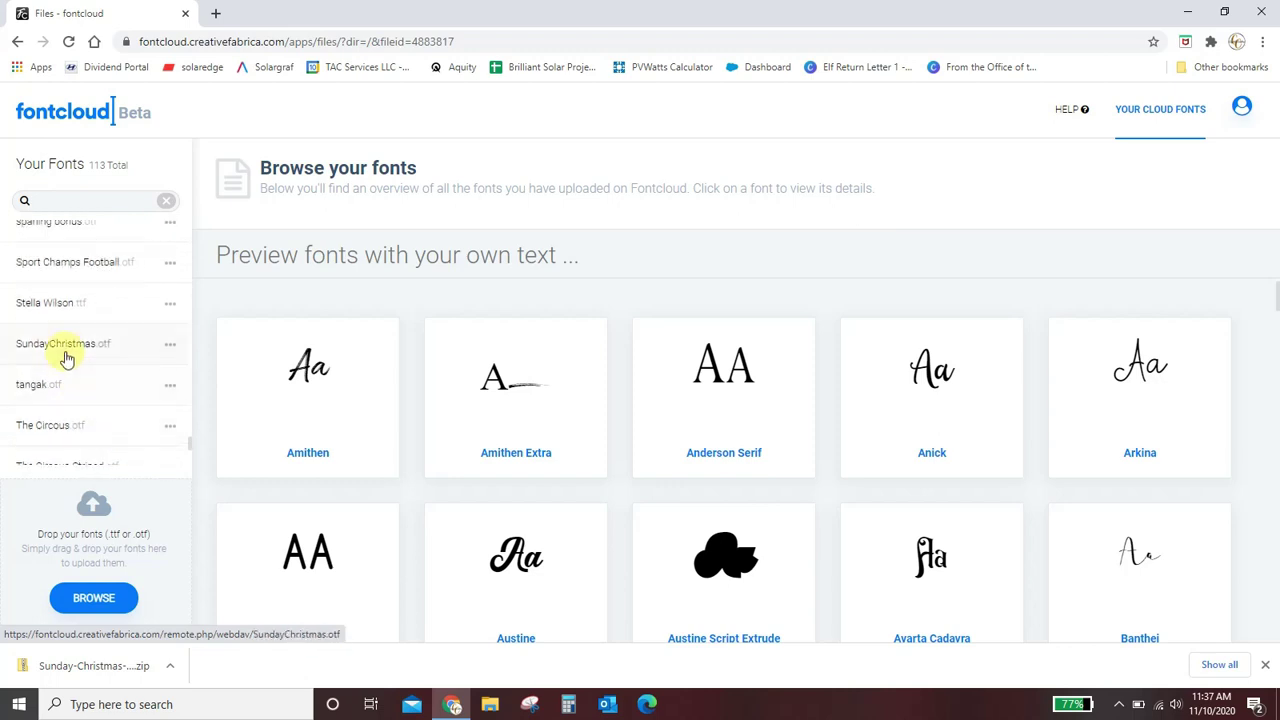
left_click(69, 42)
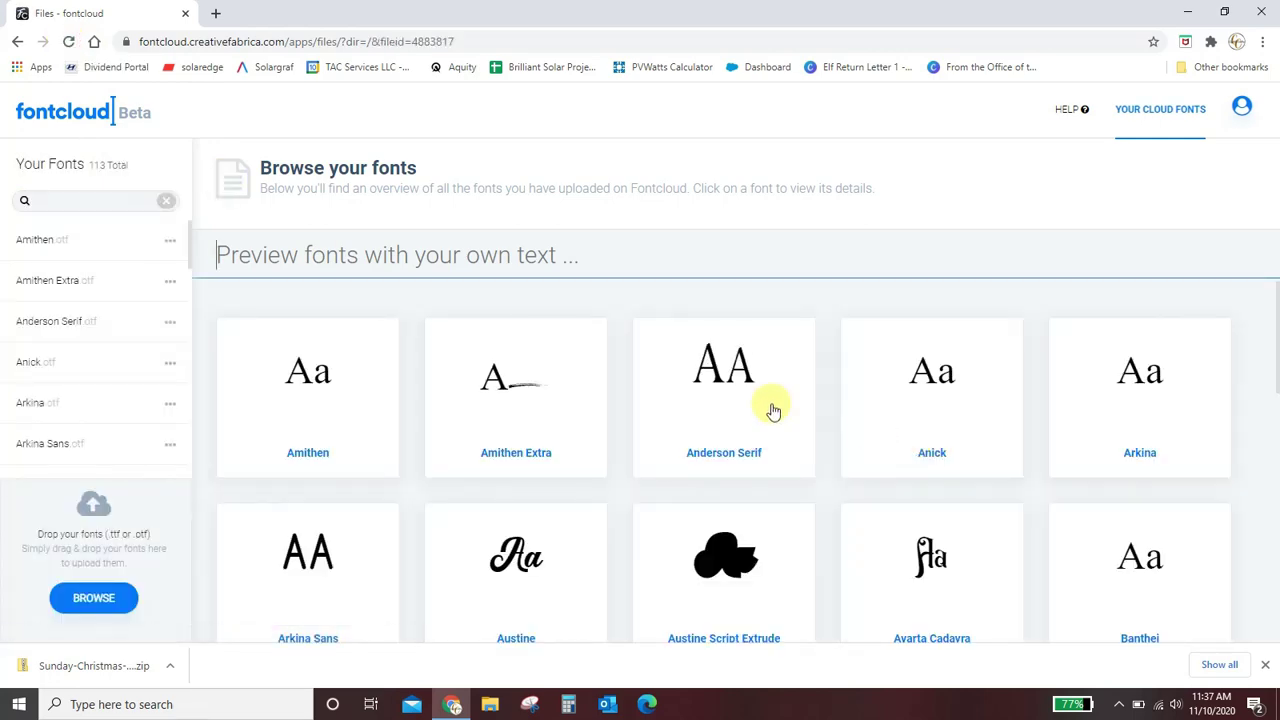
scroll(770, 410, "down", 5)
scroll(772, 410, "down", 20)
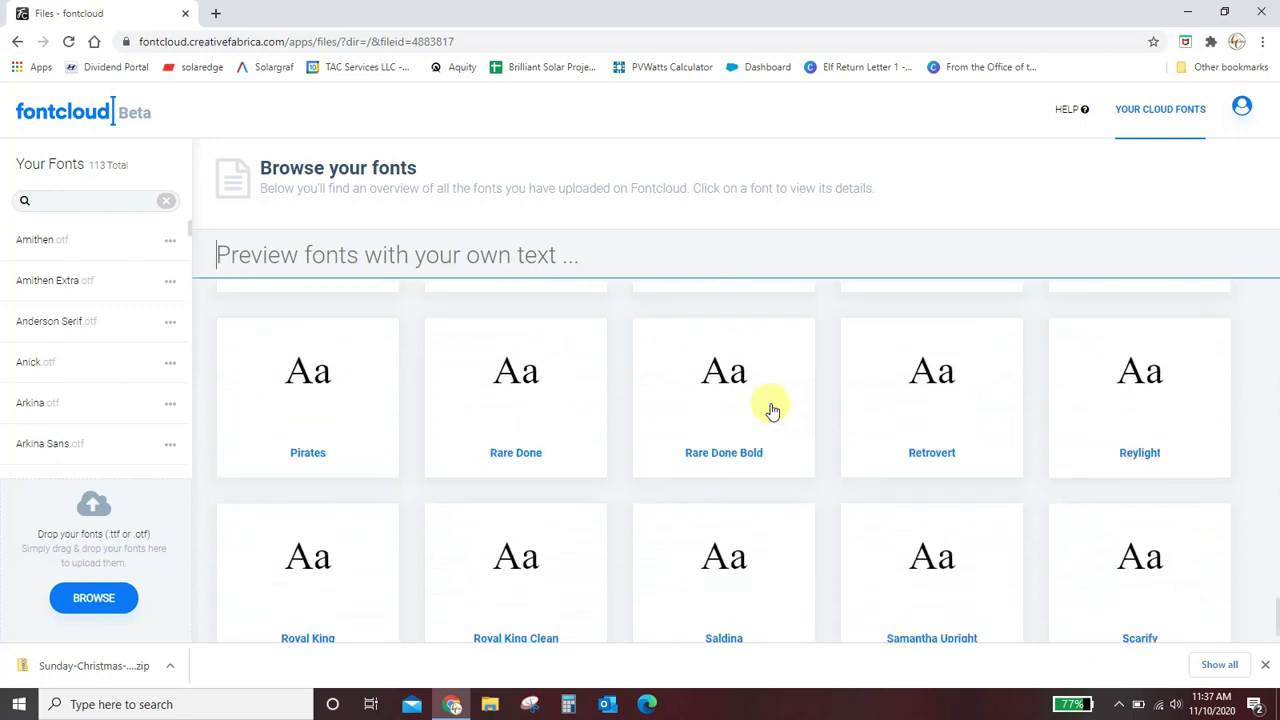
scroll(772, 410, "down", 5)
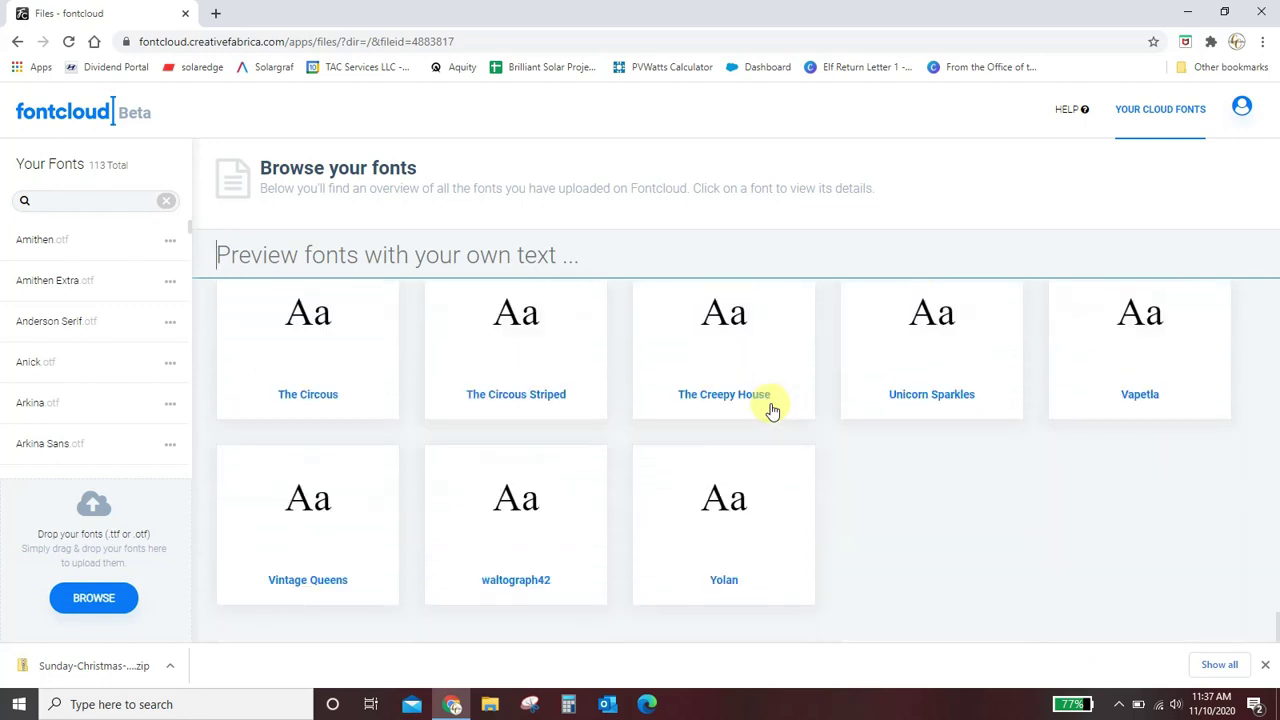
scroll(770, 410, "up", 2)
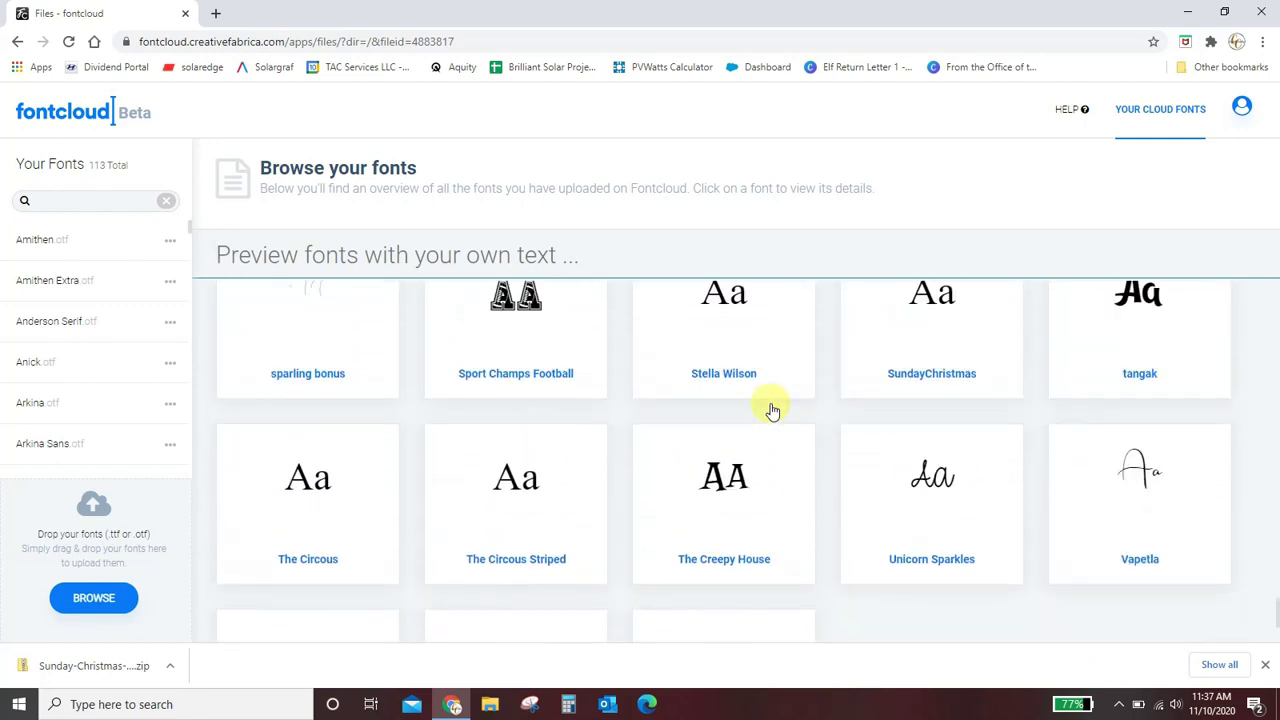
scroll(963, 449, "up", 1)
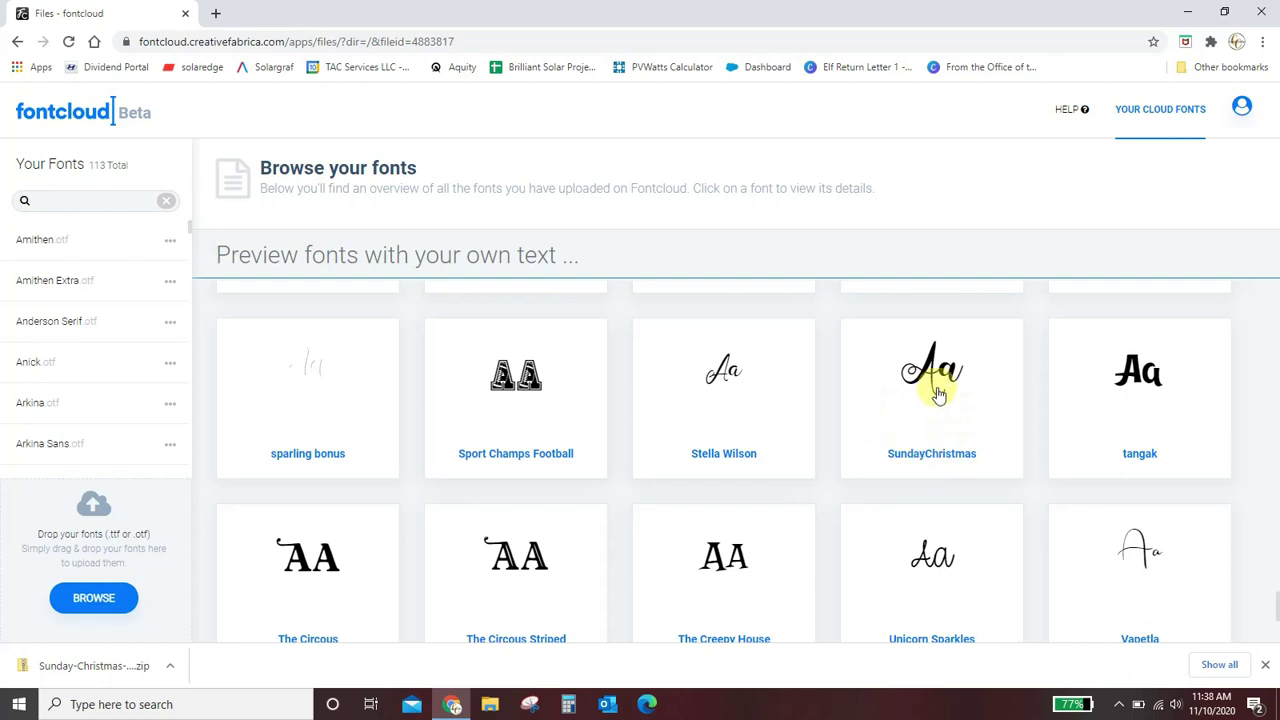
- Preview the fonts with 'Crystal' and open SundayChristmas's detail page (721 KB, 391 glyphs)
left_click(457, 254)
type("C")
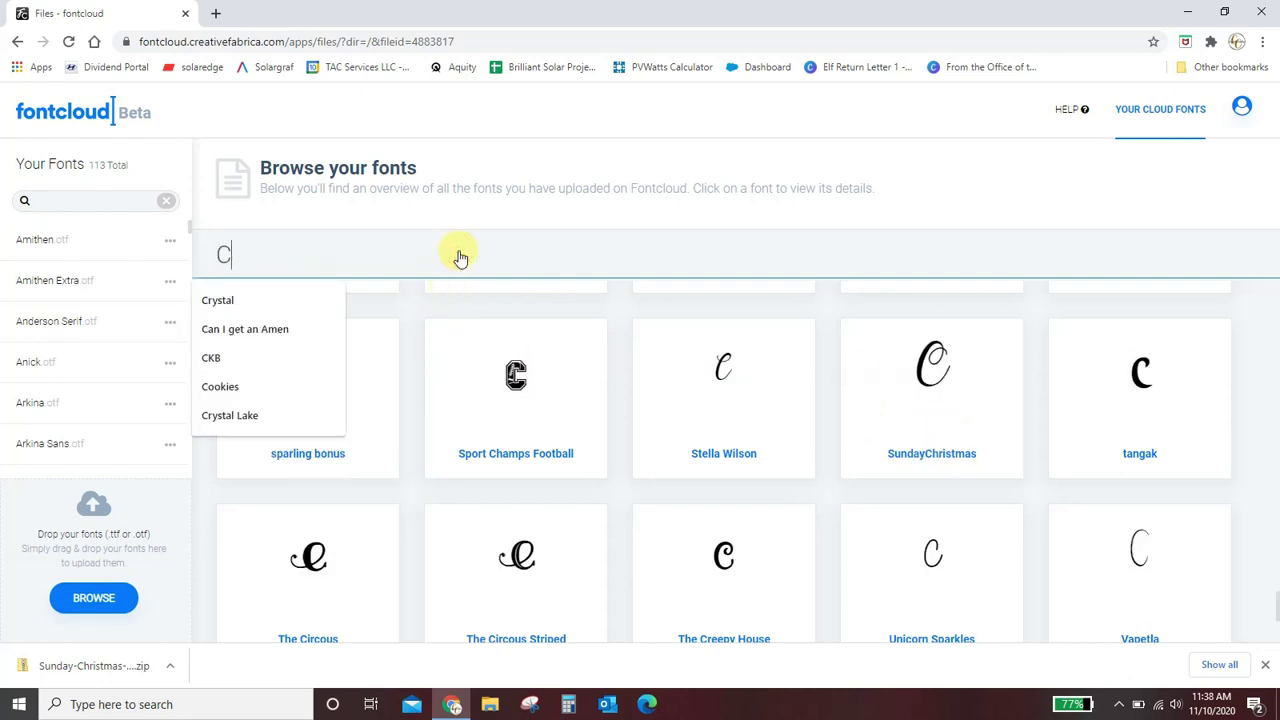
type("rystal")
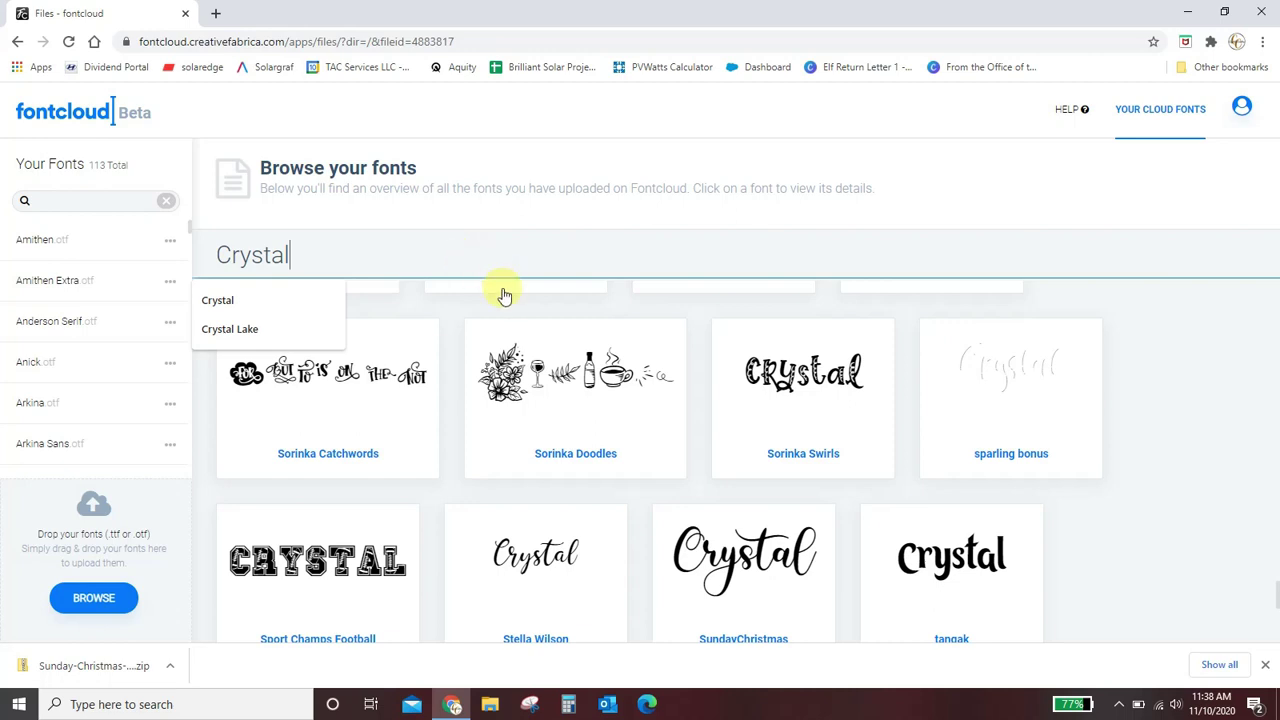
scroll(709, 506, "down", 1)
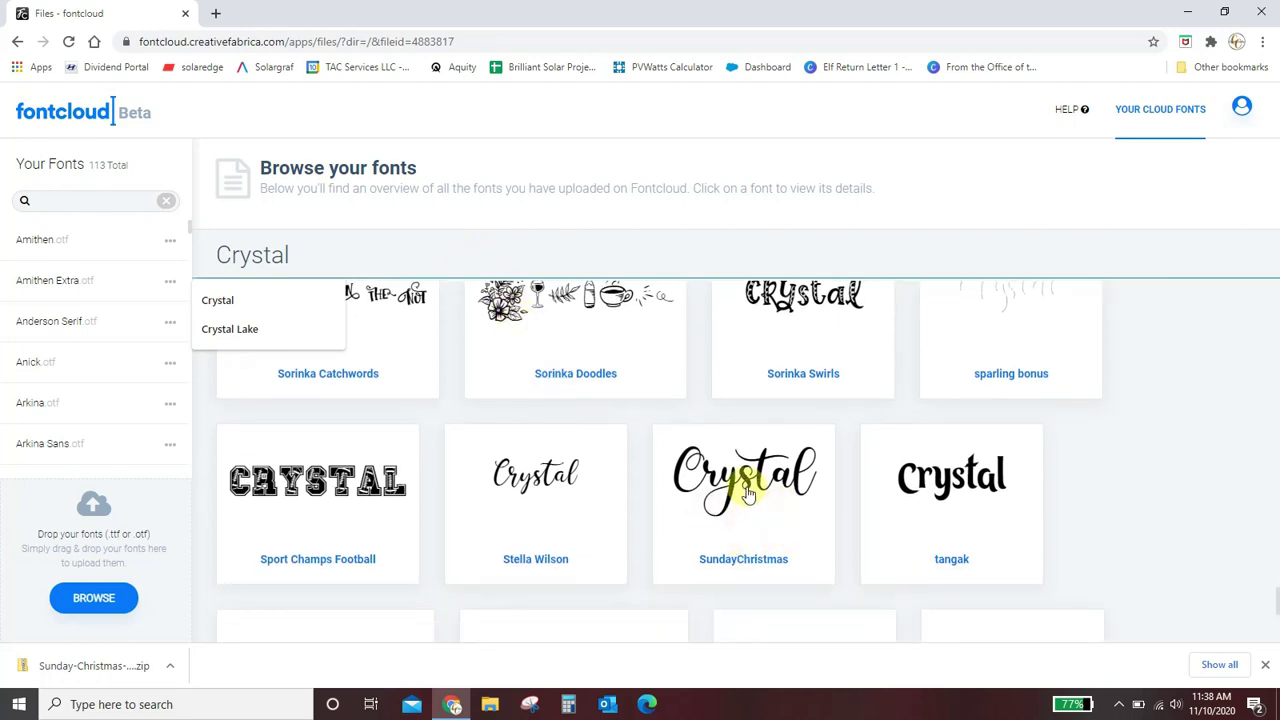
left_click(745, 495)
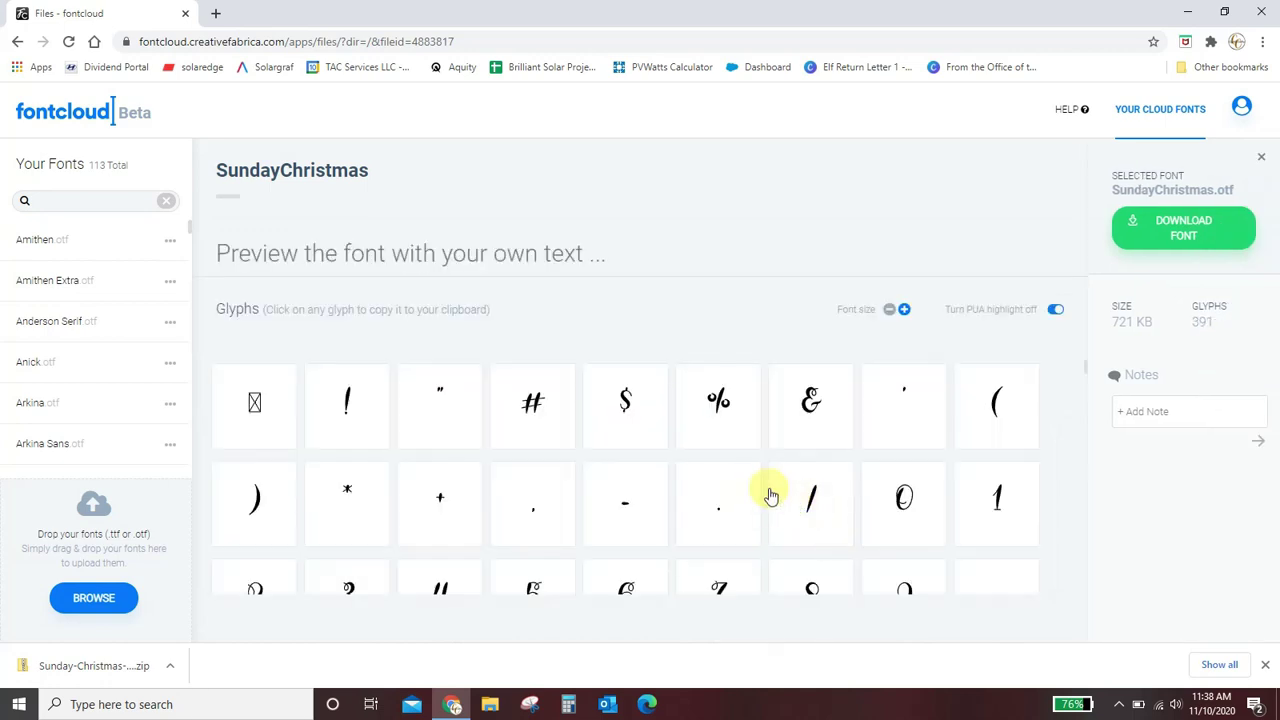
scroll(768, 490, "down", 6)
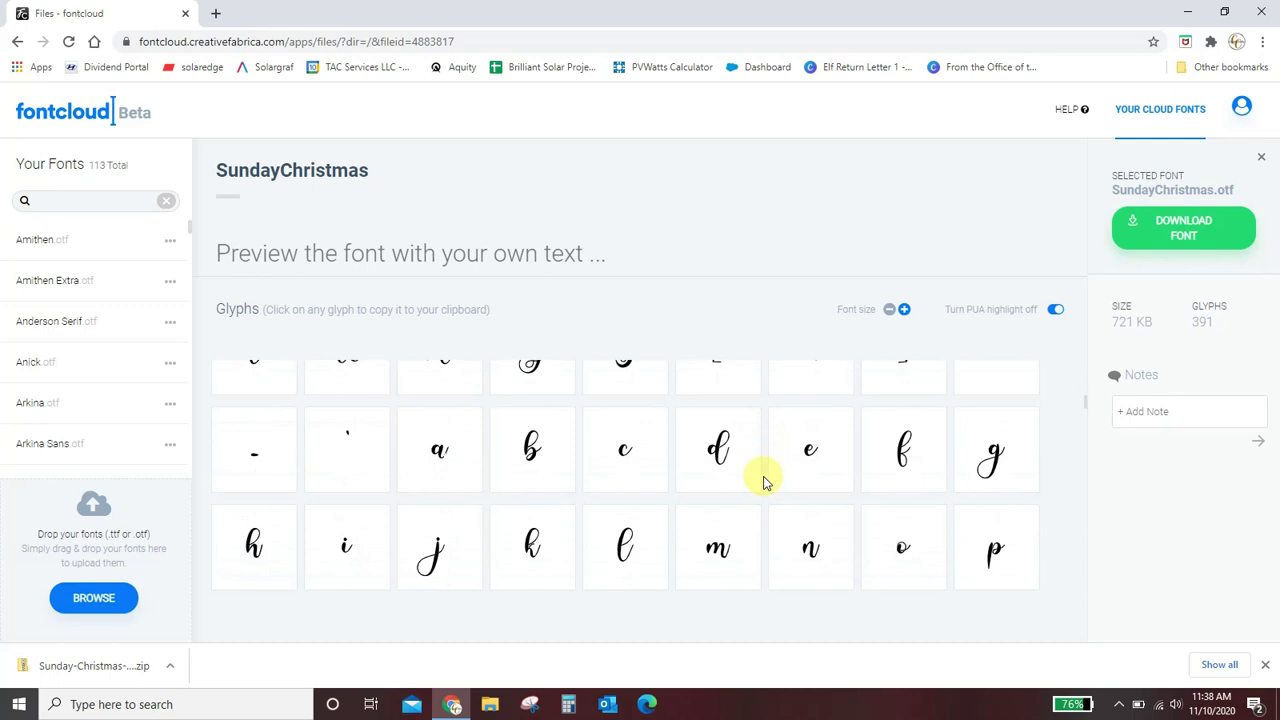
scroll(763, 482, "down", 15)
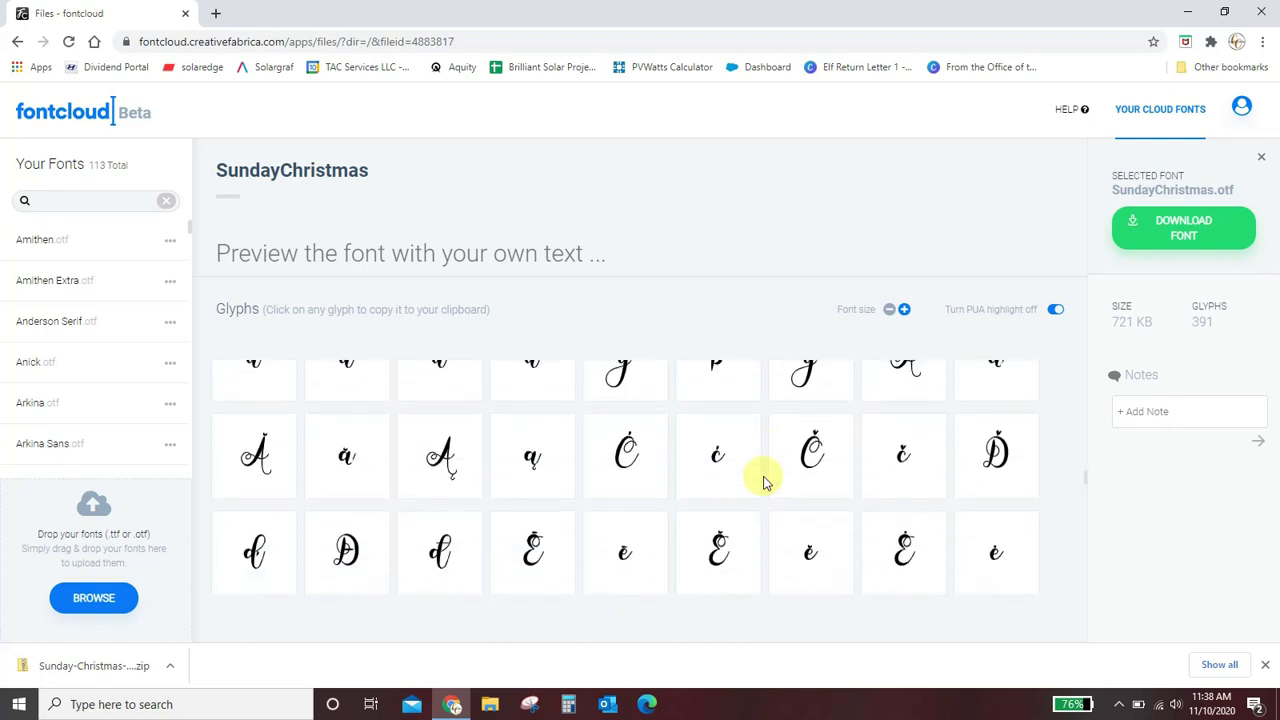
scroll(763, 482, "down", 15)
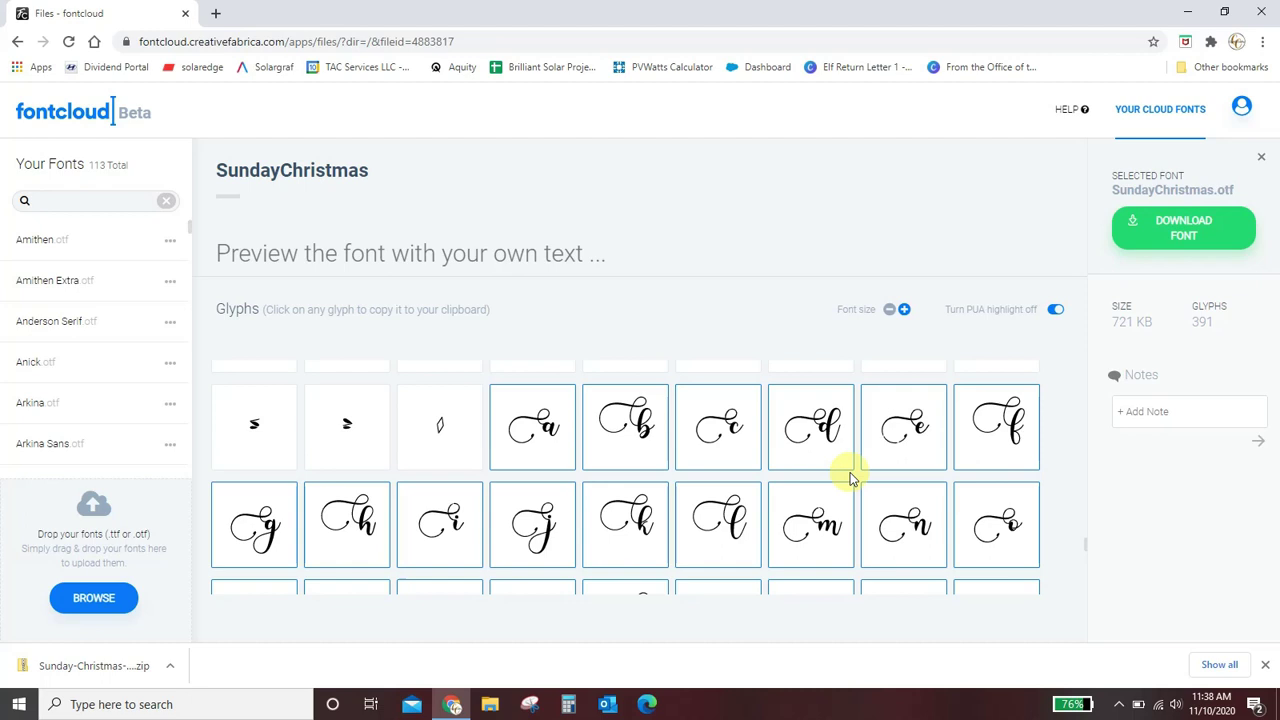
scroll(850, 478, "down", 10)
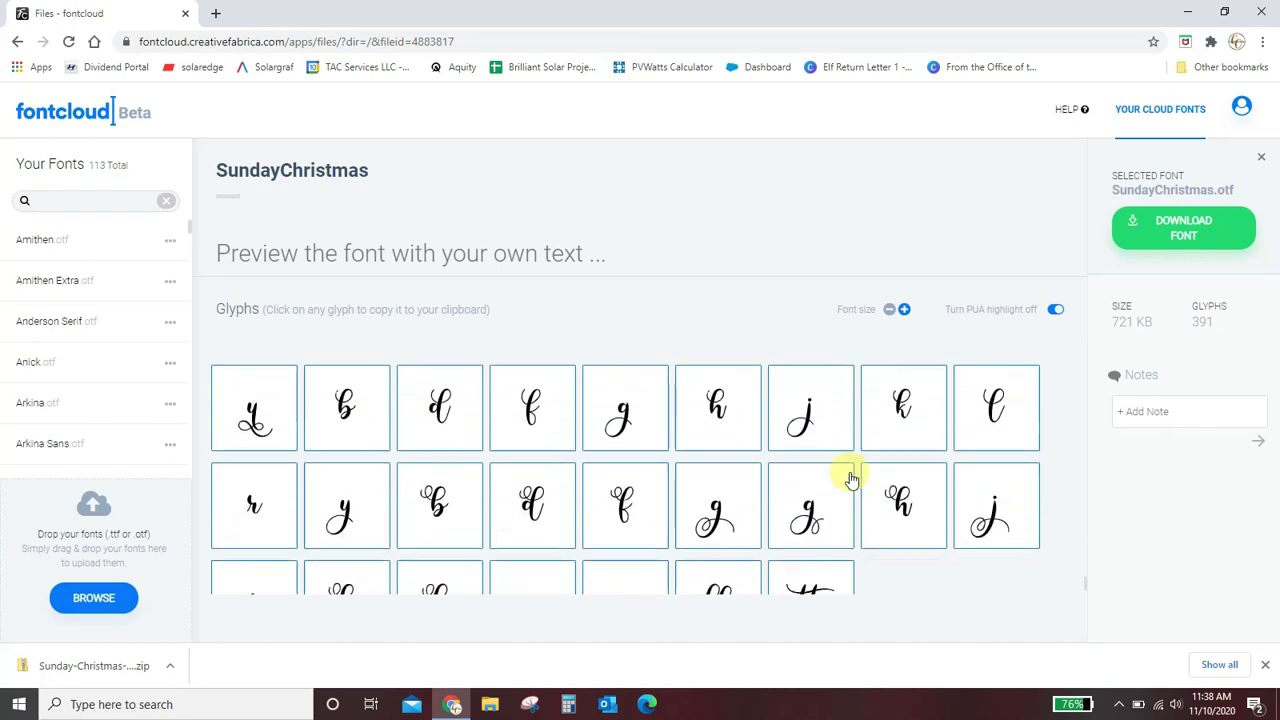
scroll(850, 478, "down", 1)
scroll(850, 478, "down", 5)
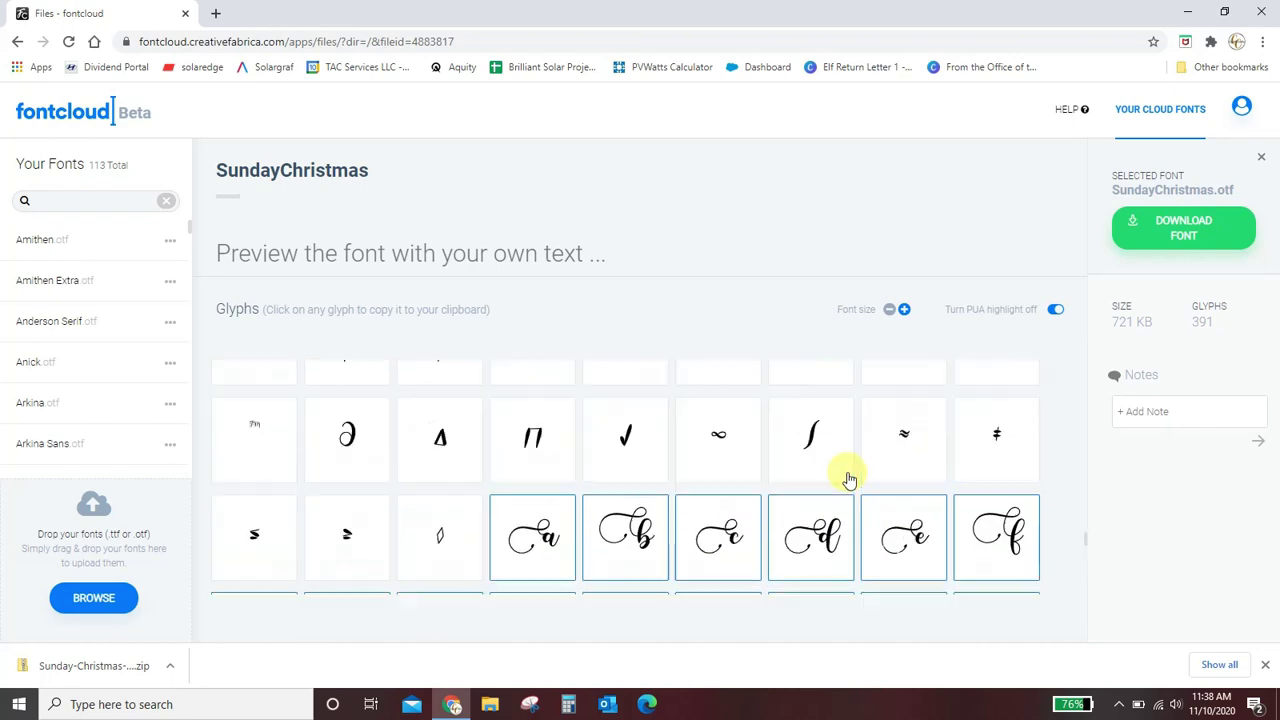
- Type 'crystal' in the SundayChristmas preview and swap its opening c for the swash c glyph
left_click(346, 257)
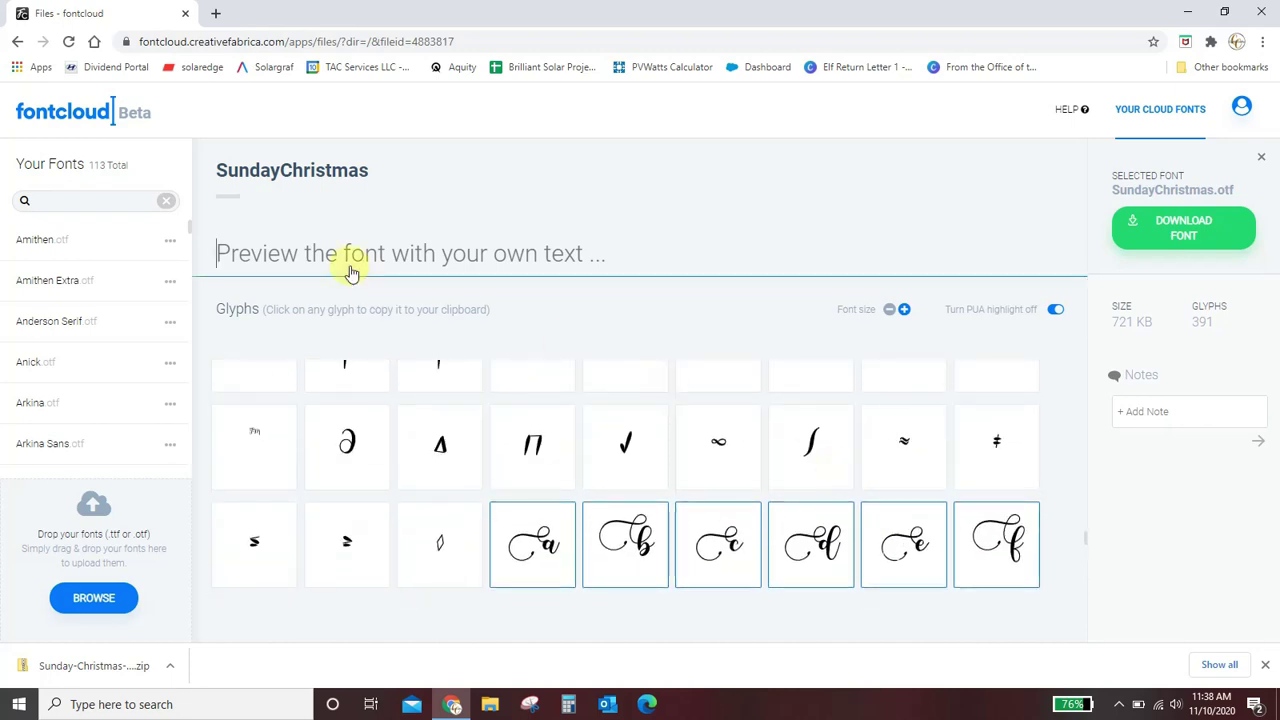
type("crystal")
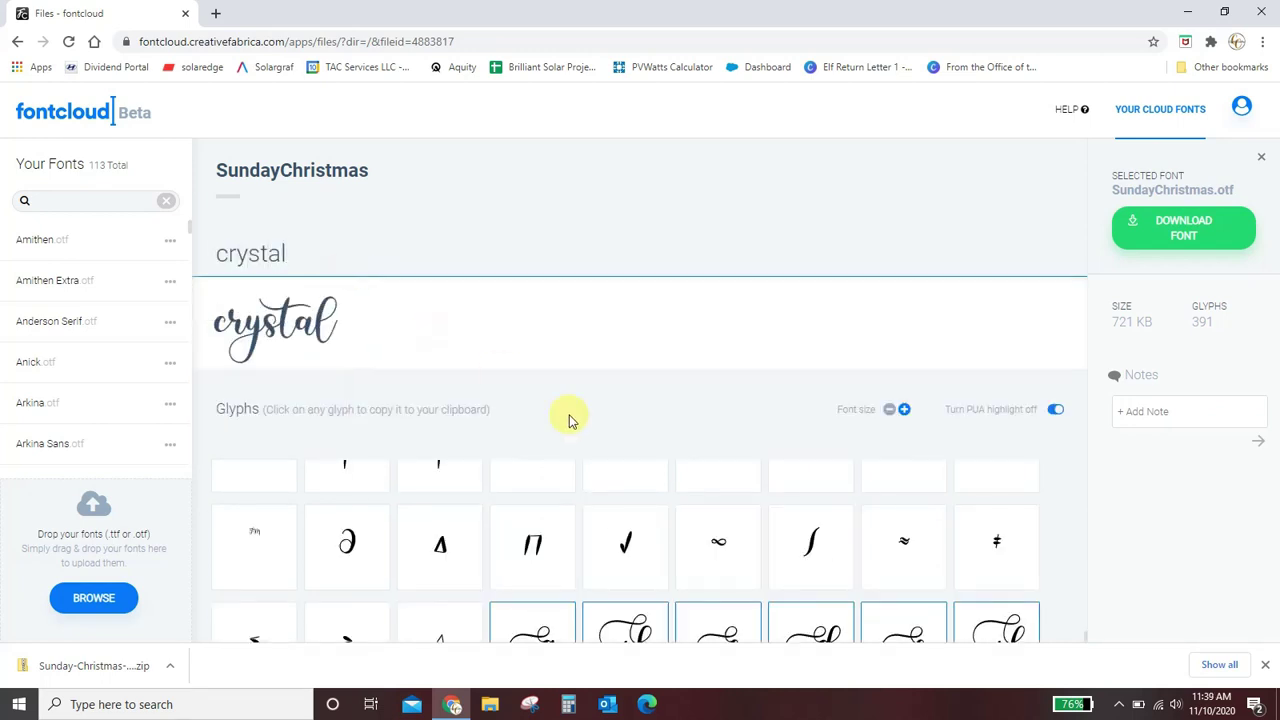
scroll(615, 588, "down", 2)
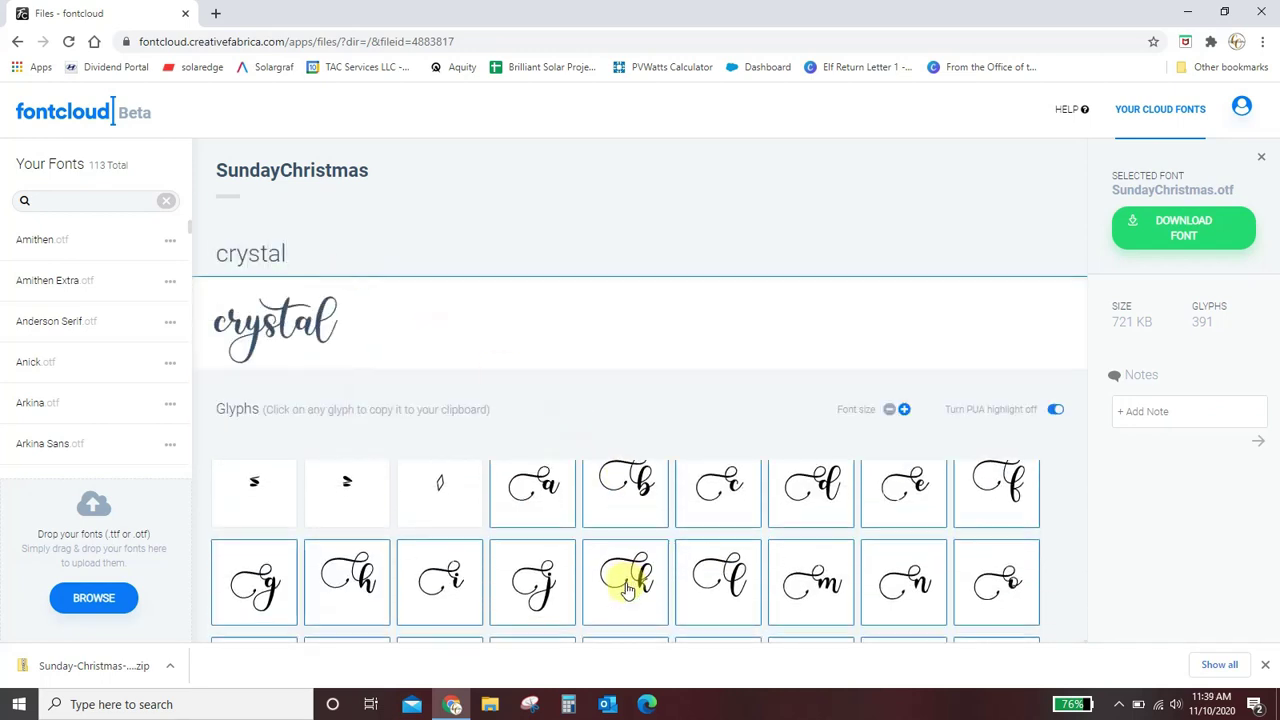
left_click(724, 502)
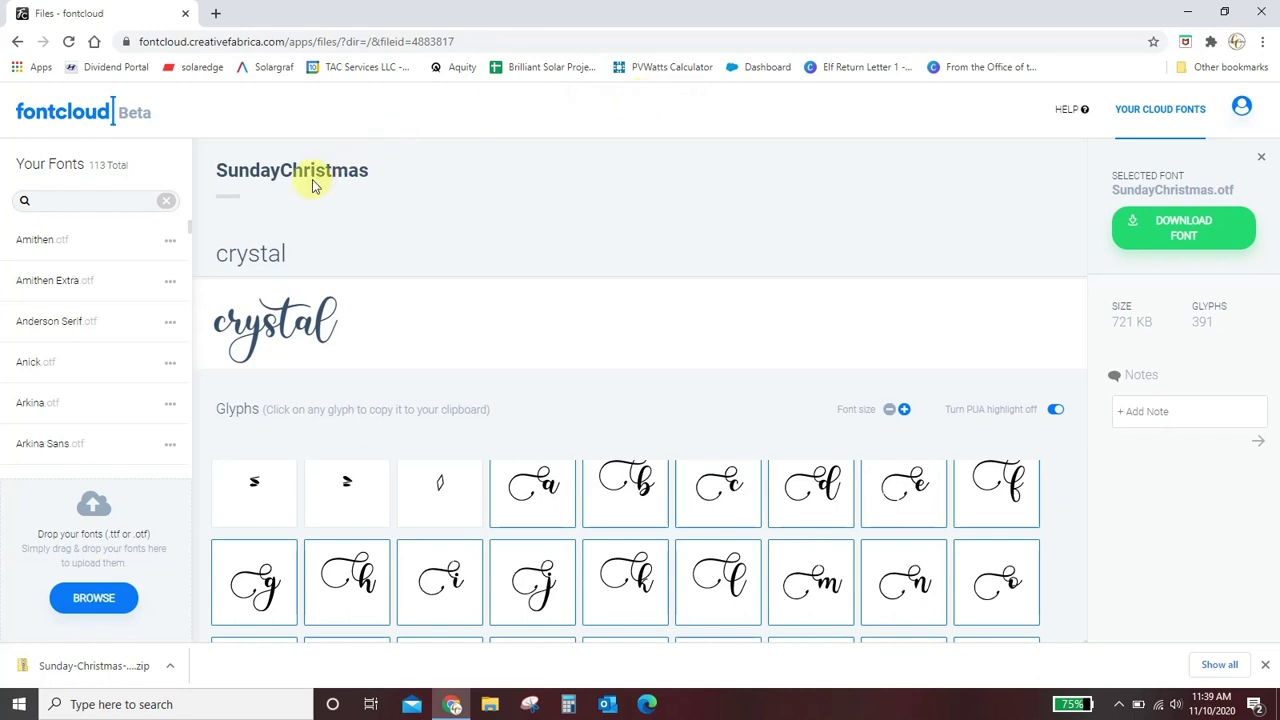
left_click(258, 252)
left_click(228, 262)
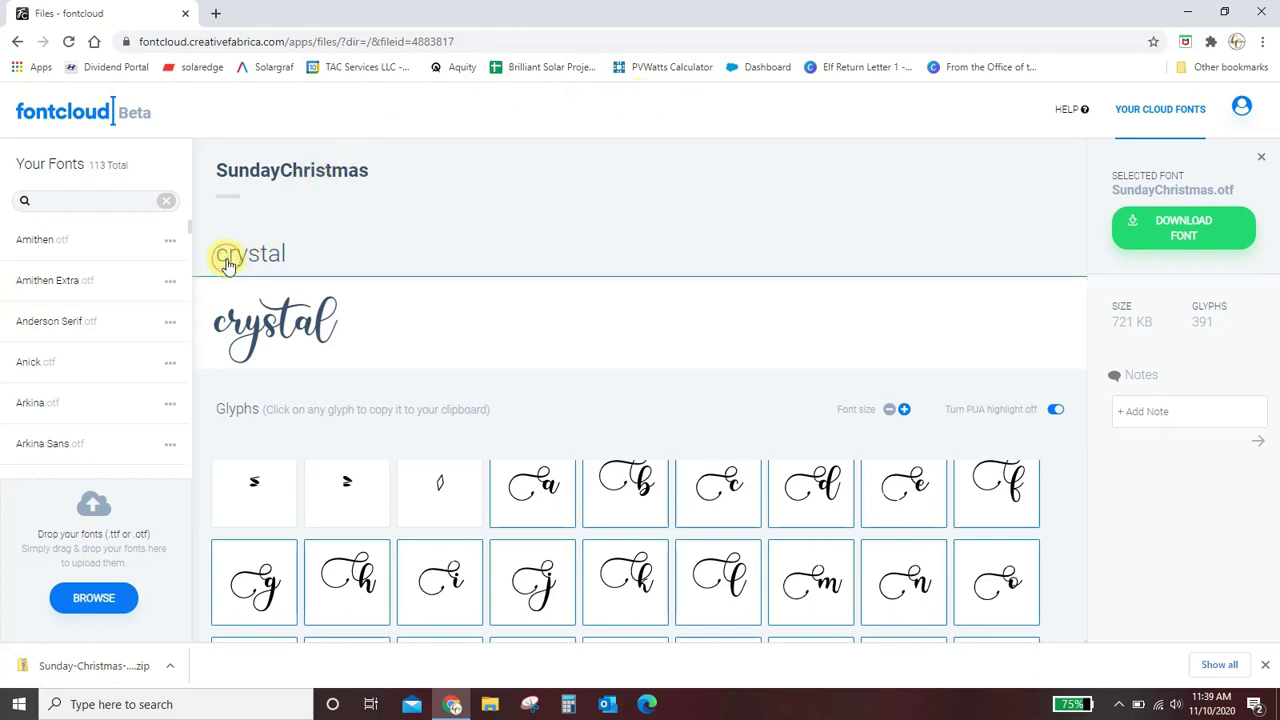
key("BackSpace")
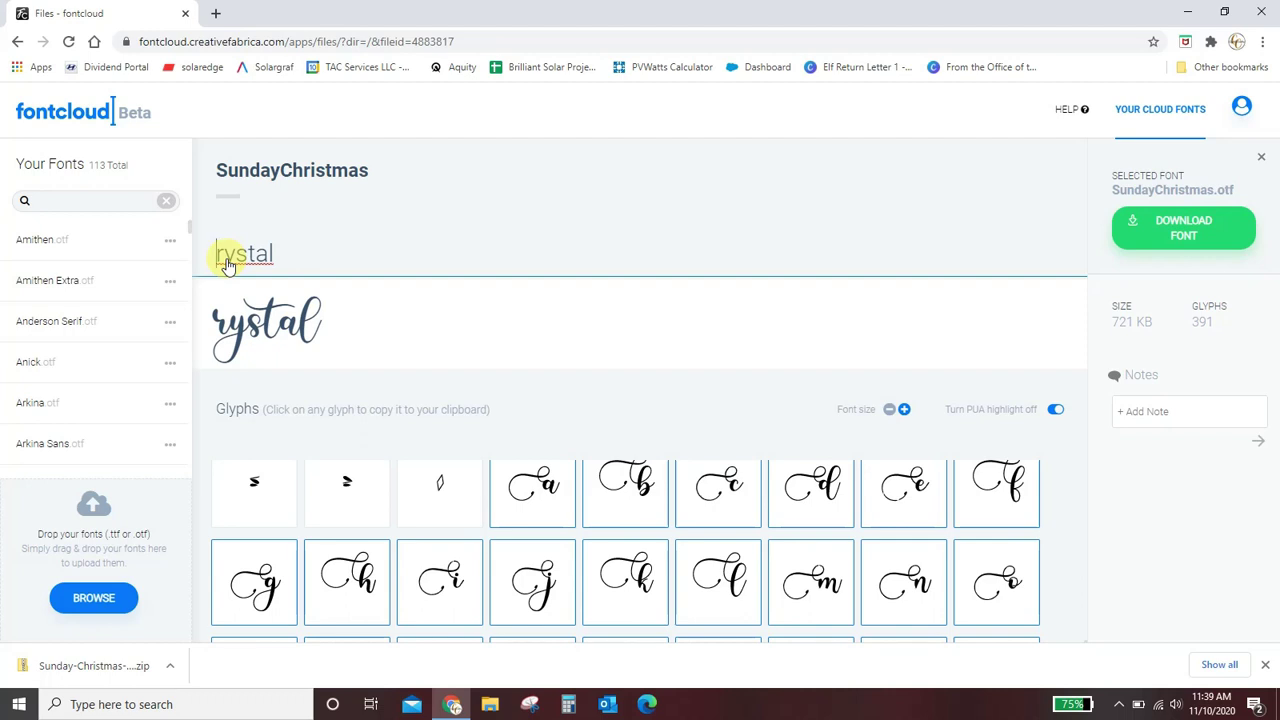
key("ctrl+v")
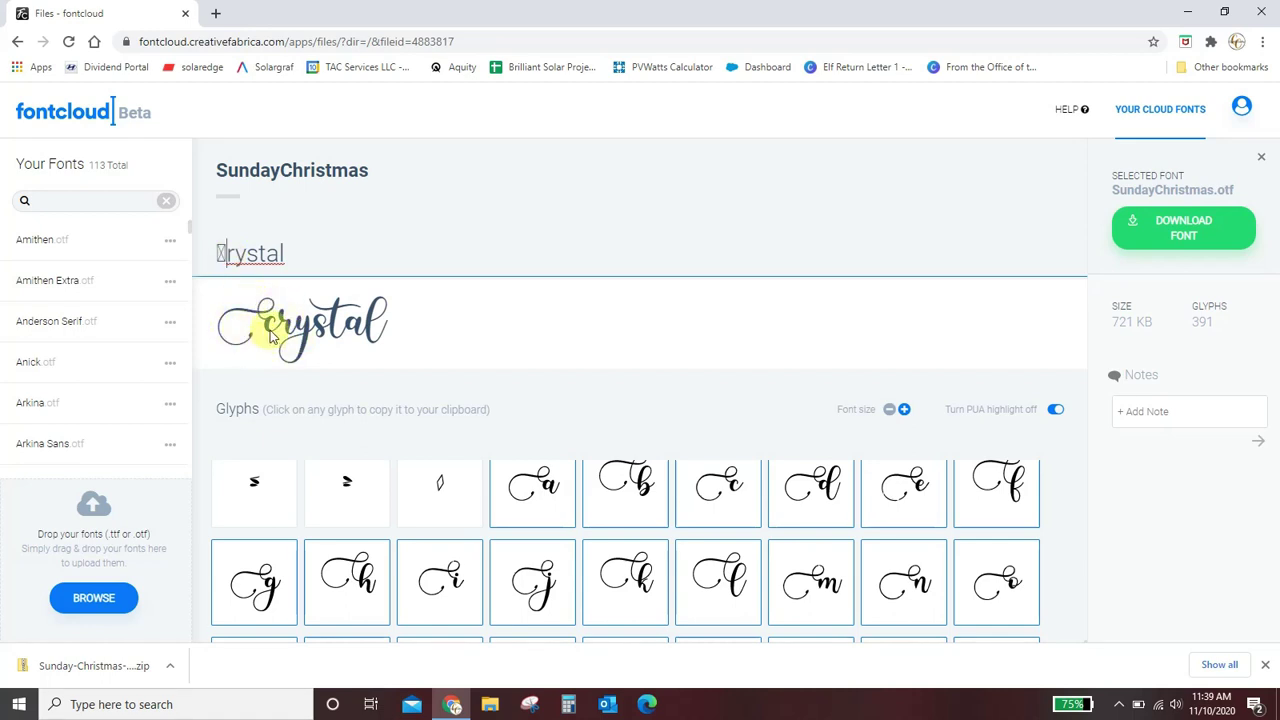
- Replace the final l of 'crystal' with the swash-tailed l alternate
scroll(892, 563, "down", 2)
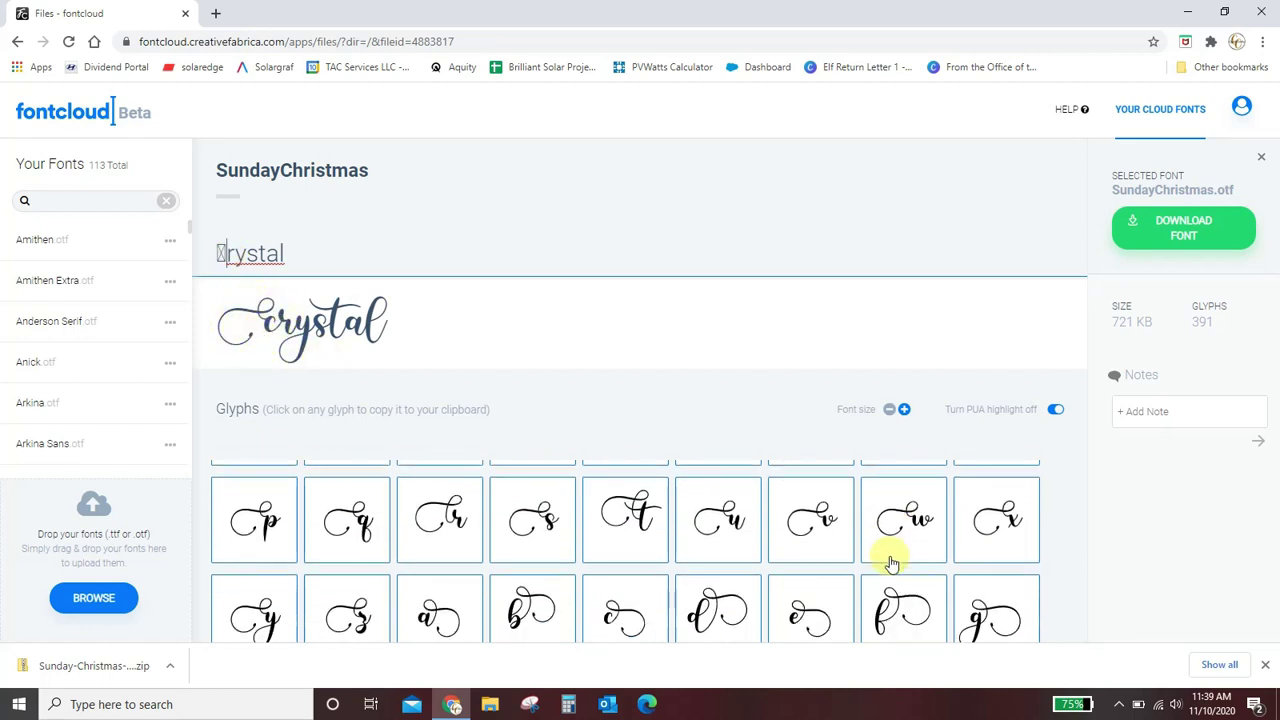
scroll(892, 563, "down", 1)
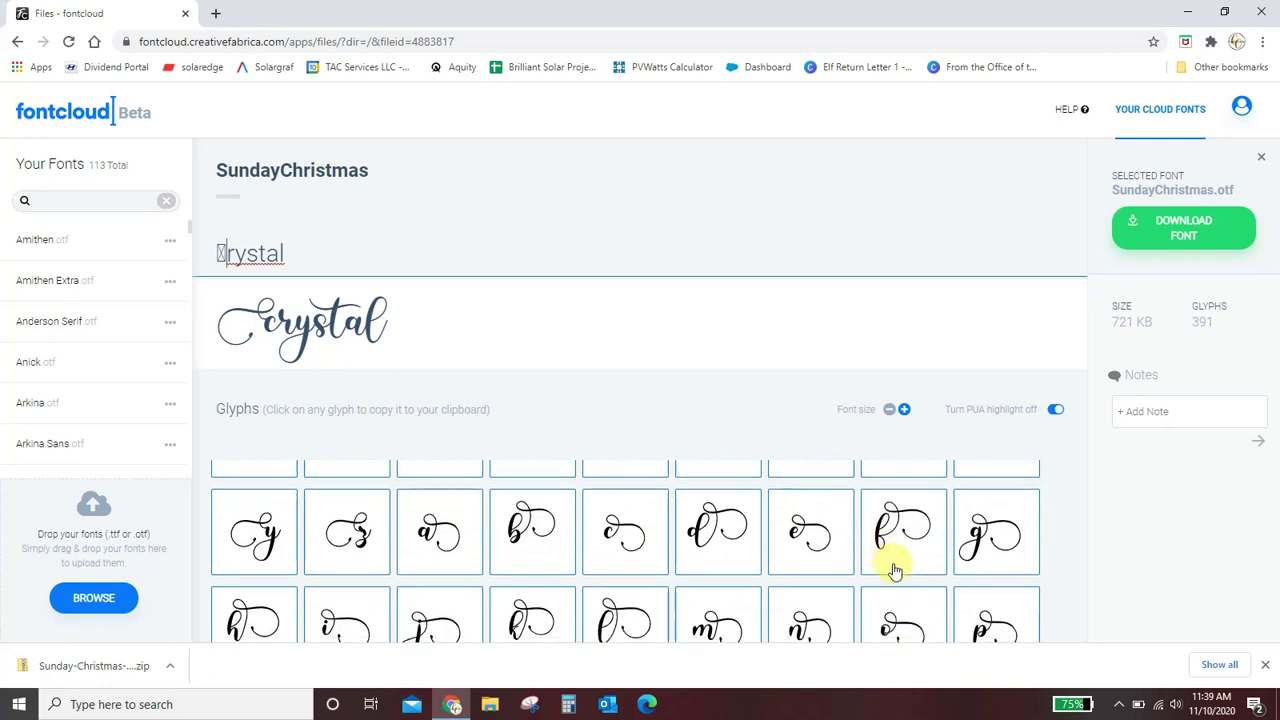
scroll(895, 566, "down", 1)
left_click(657, 545)
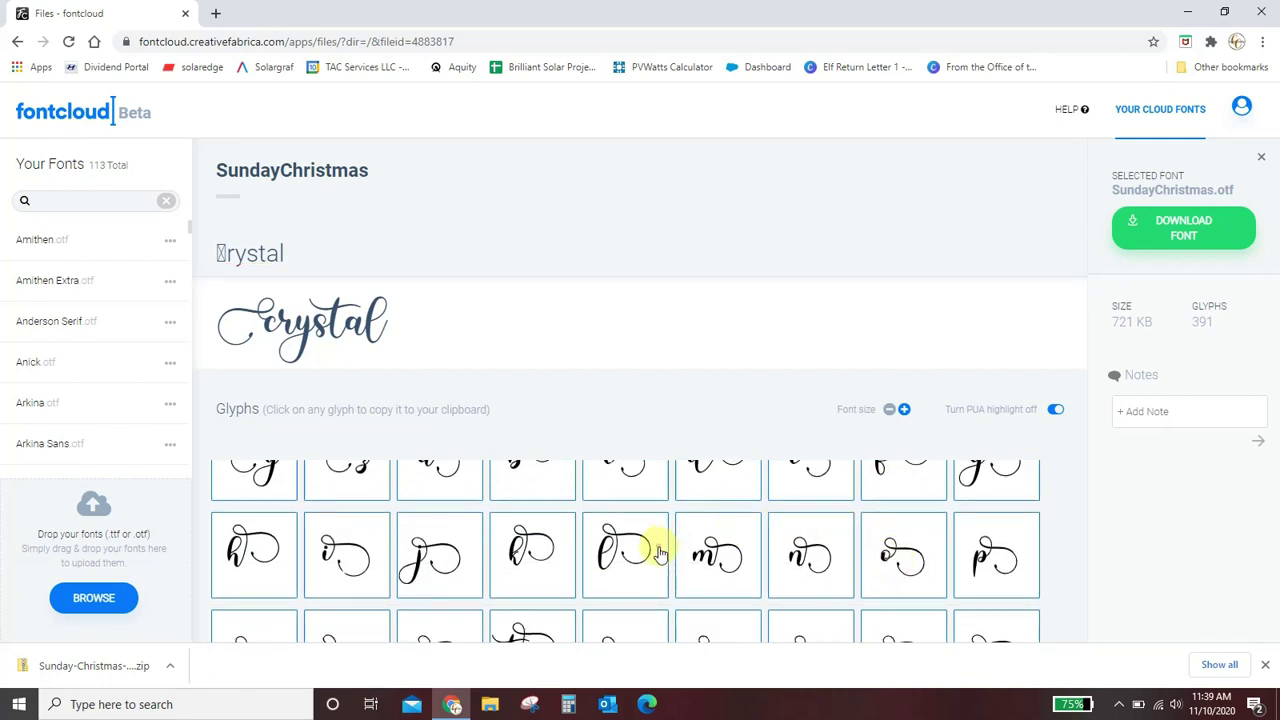
left_click(300, 254)
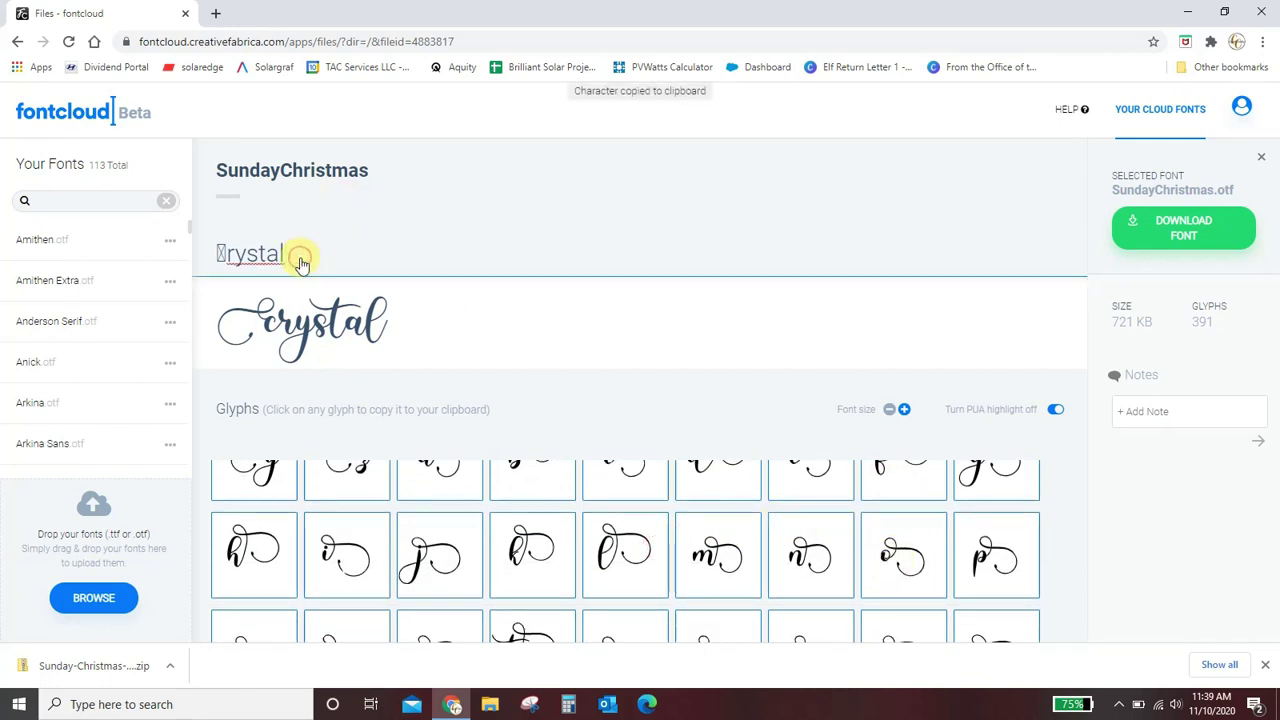
key("BackSpace")
key("ctrl+v")
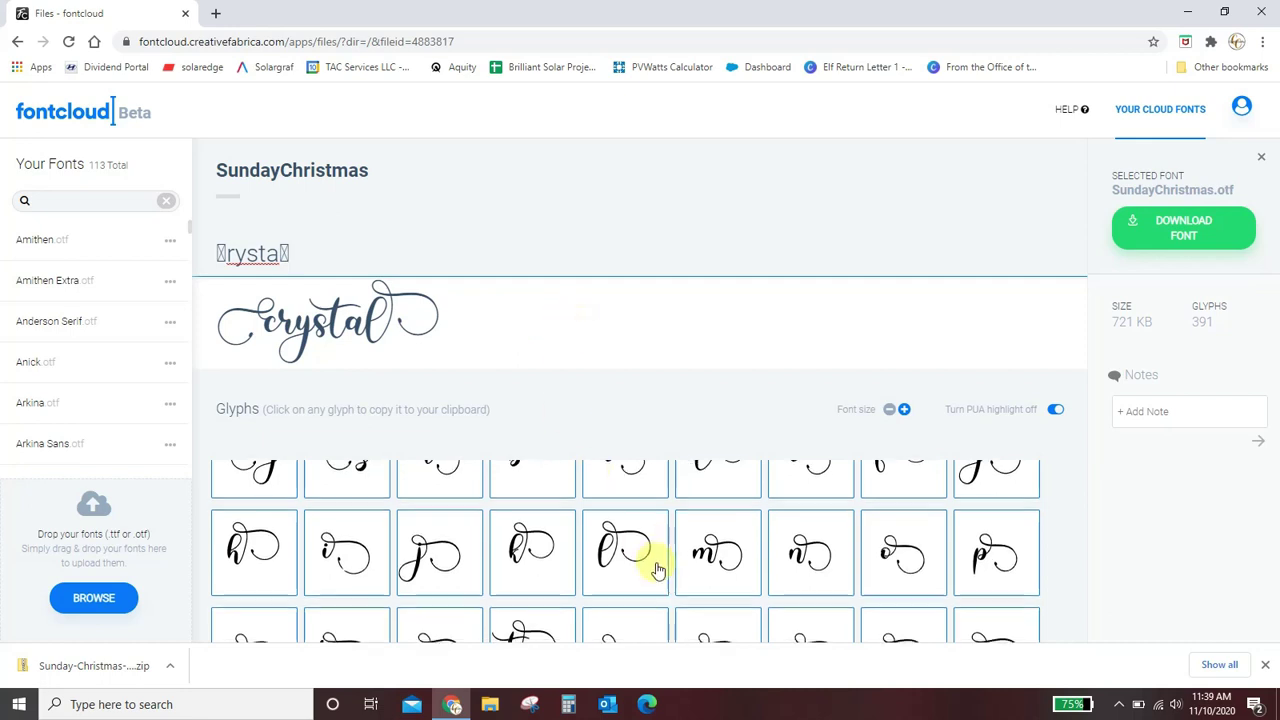
- Browse the remaining SundayChristmas glyphs and put the caret back at the end of 'crystal'
scroll(651, 563, "down", 5)
scroll(658, 569, "down", 1)
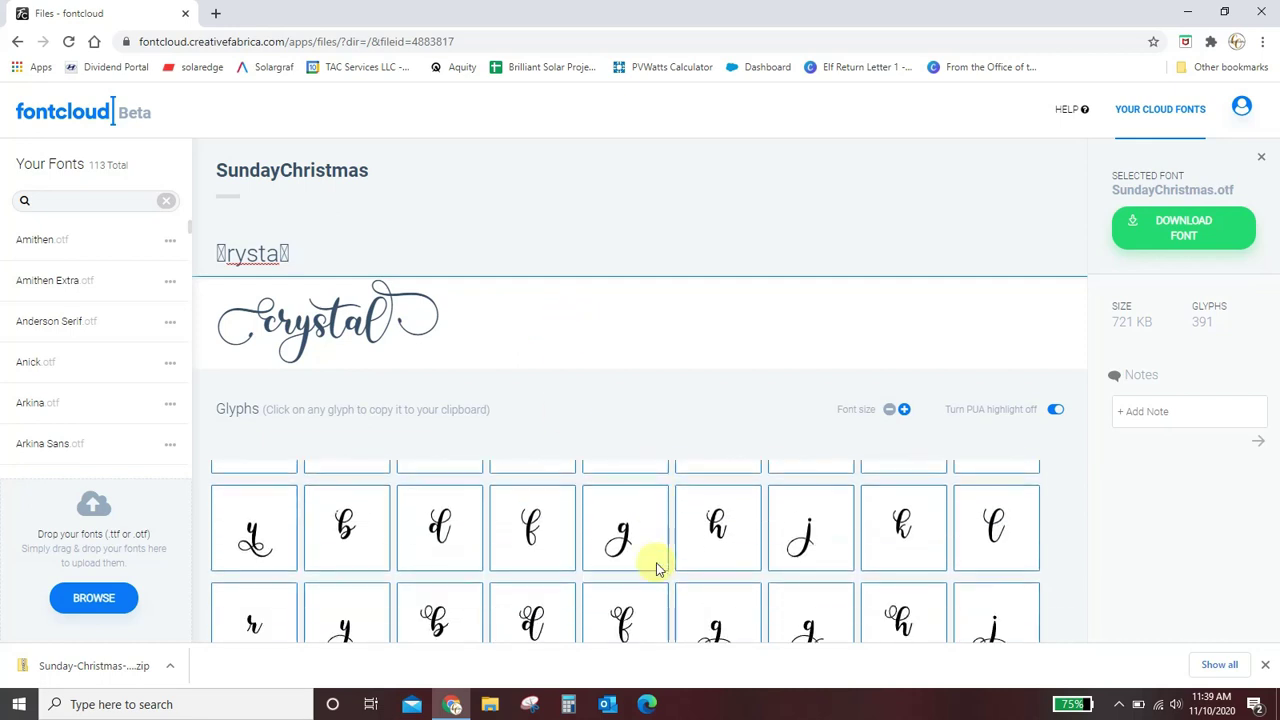
scroll(658, 569, "down", 1)
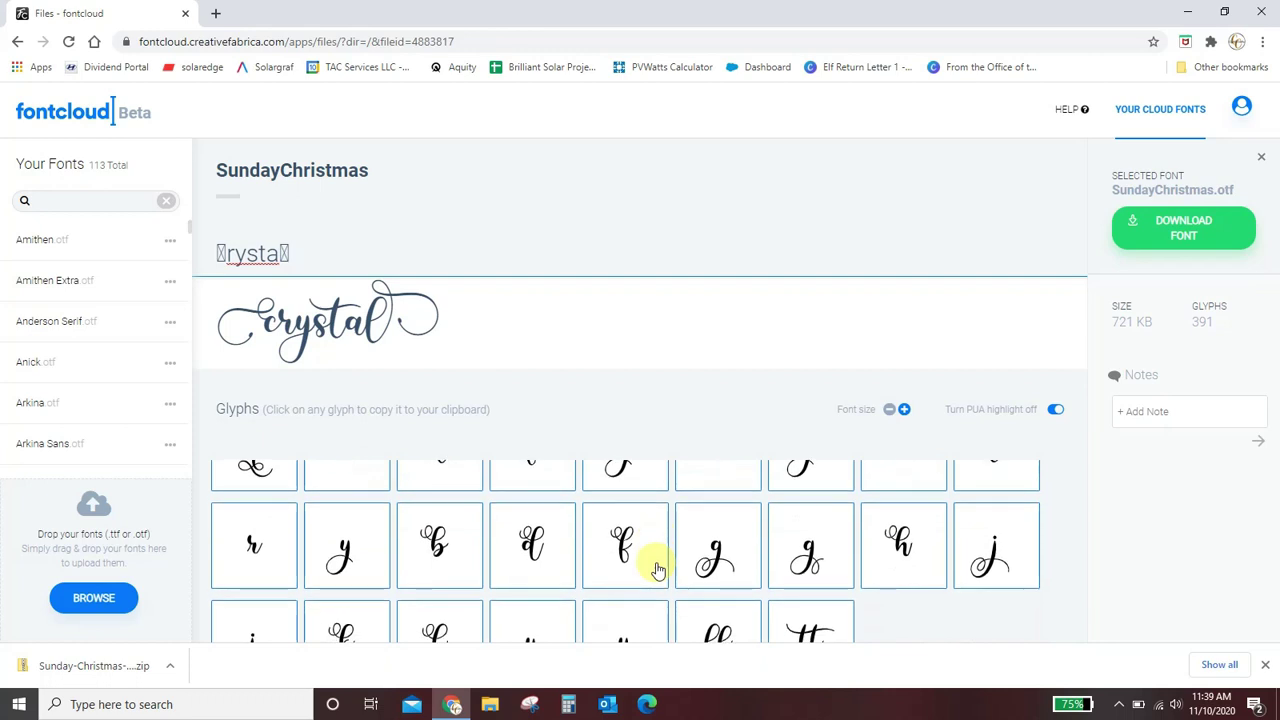
scroll(658, 569, "down", 2)
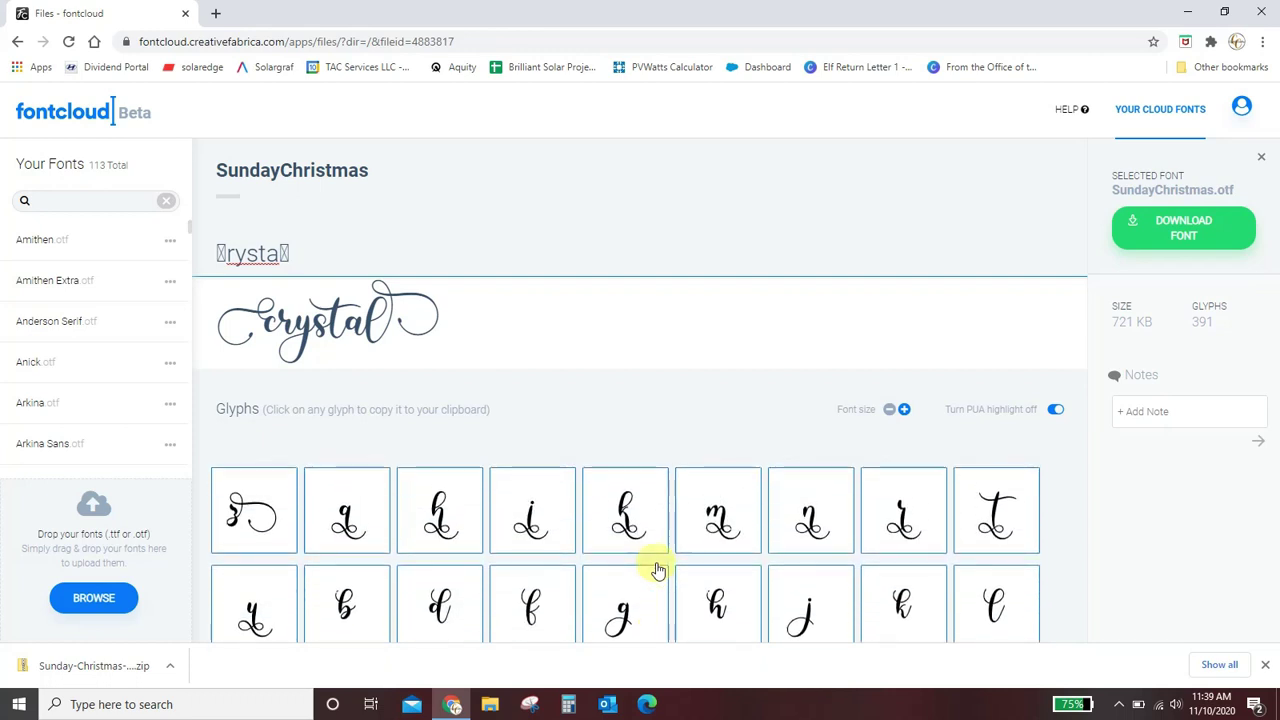
scroll(658, 569, "up", 1)
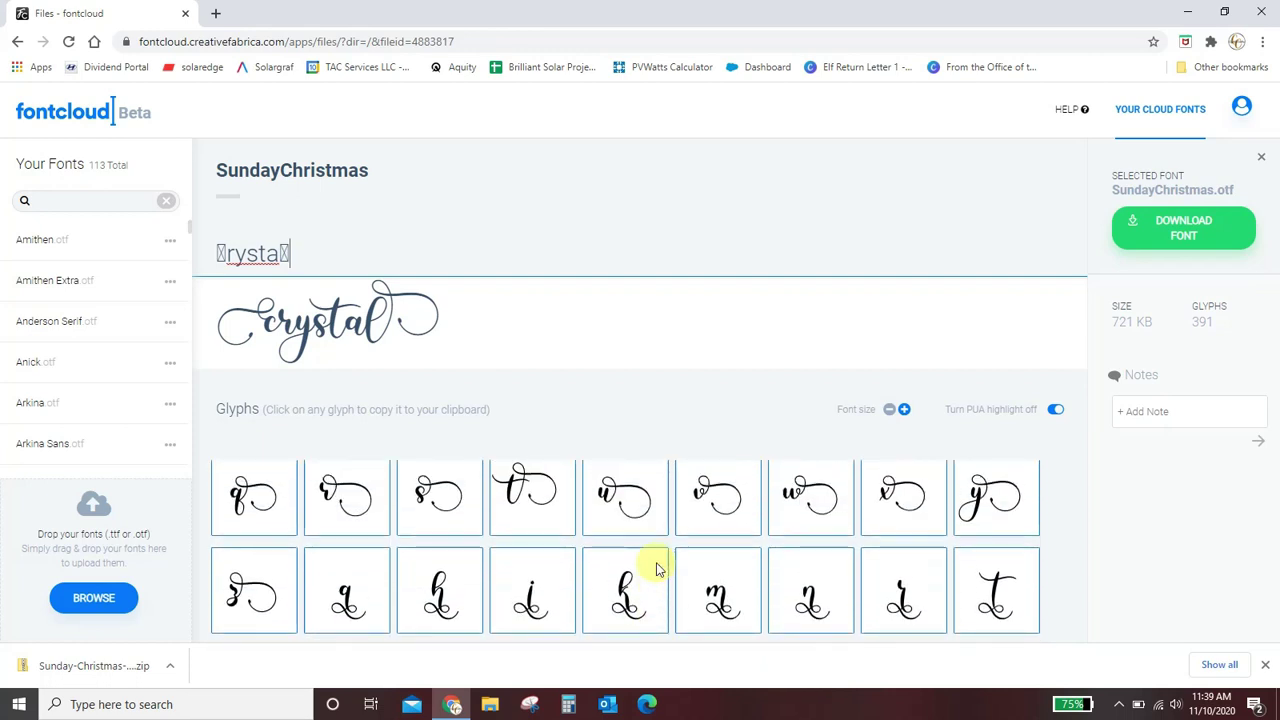
scroll(655, 563, "down", 6)
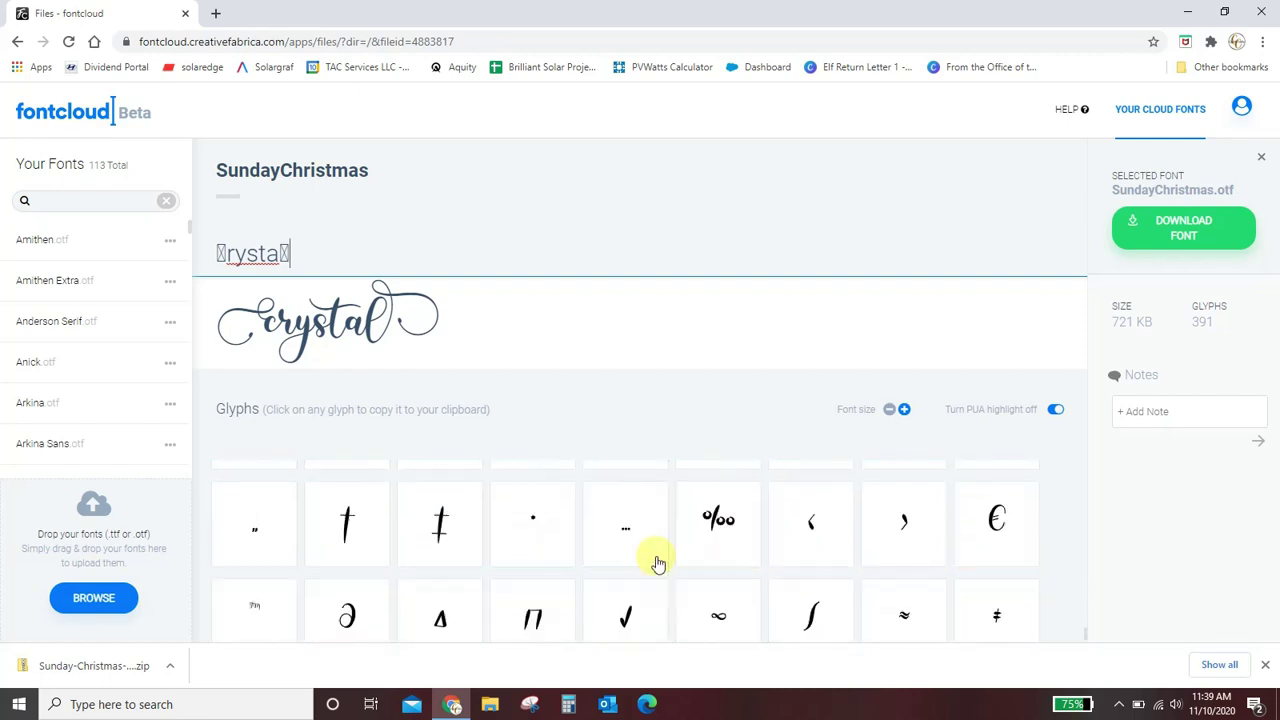
scroll(543, 550, "up", 5)
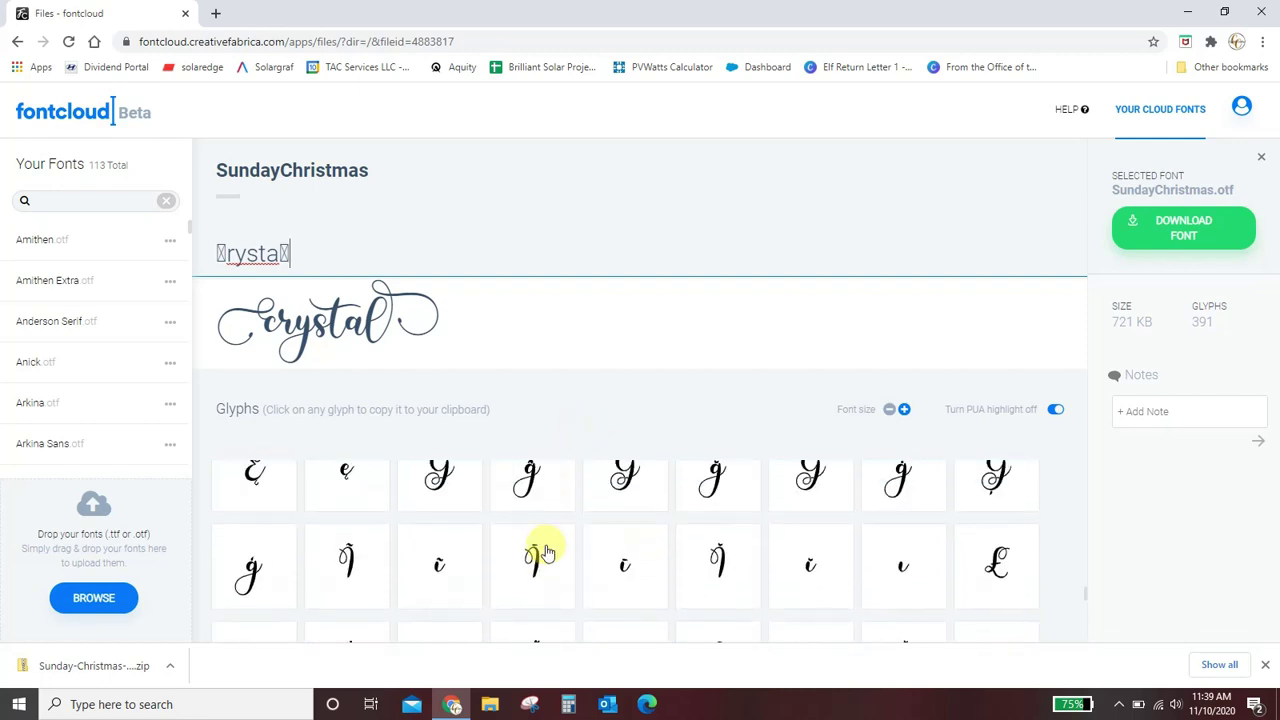
scroll(543, 550, "up", 8)
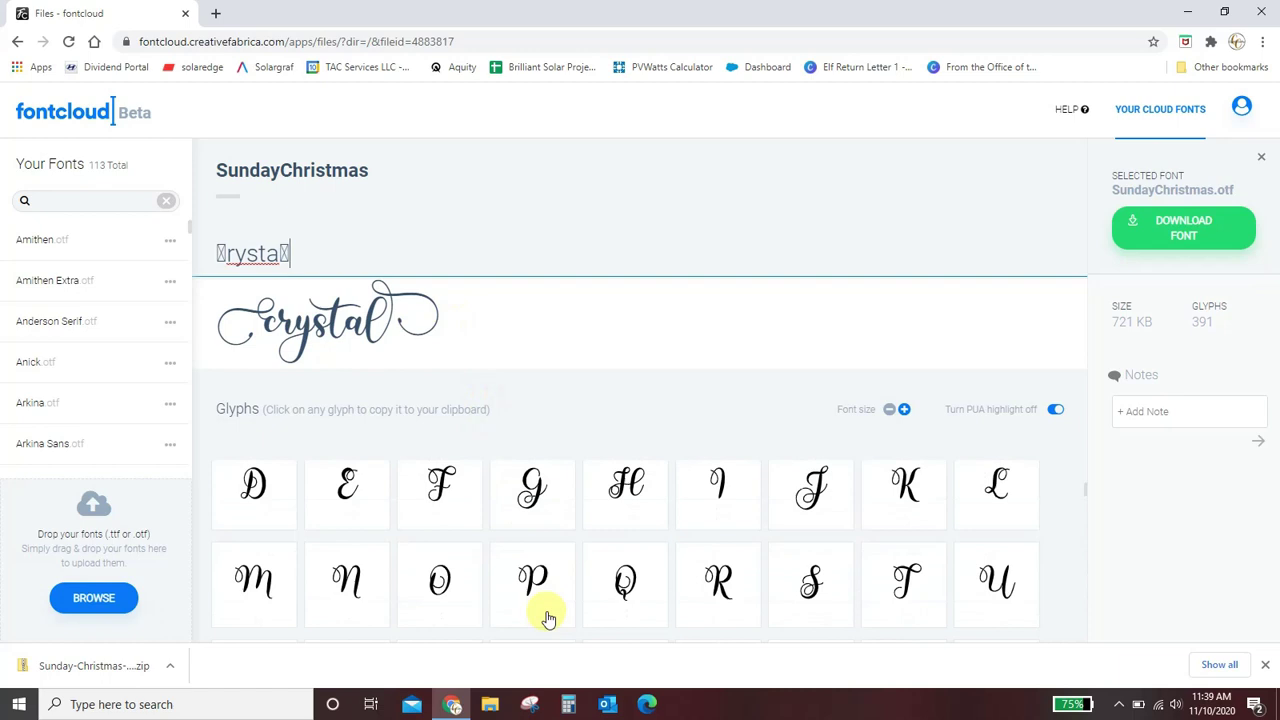
left_click(294, 270)
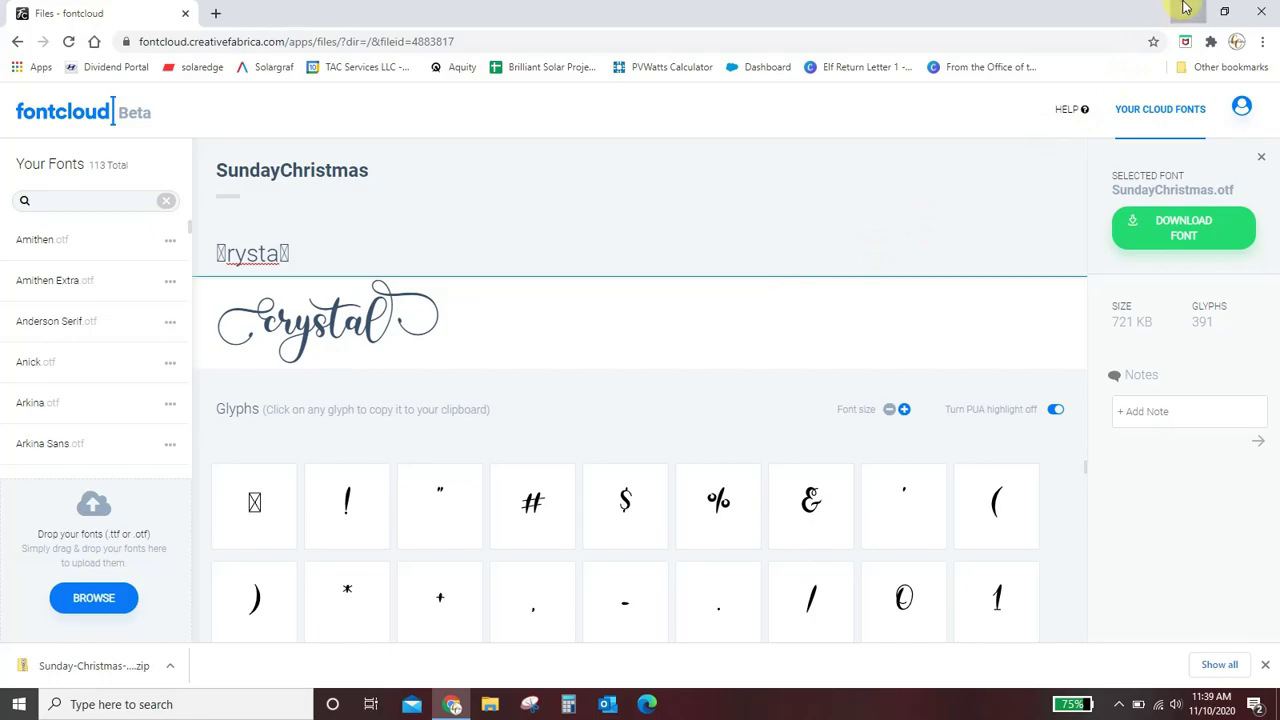
- Launch Cricut Design Space from the desktop, maximize it, and start a blank New Project
left_click(1183, 11)
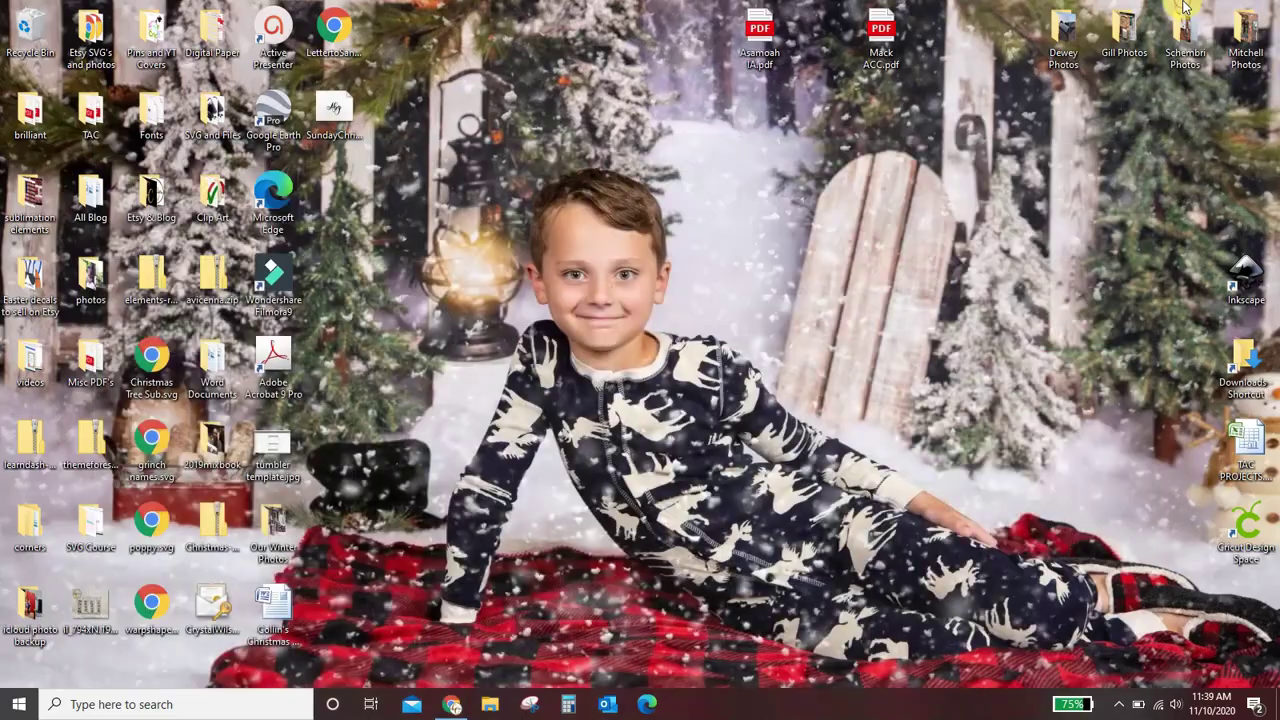
left_click(337, 113)
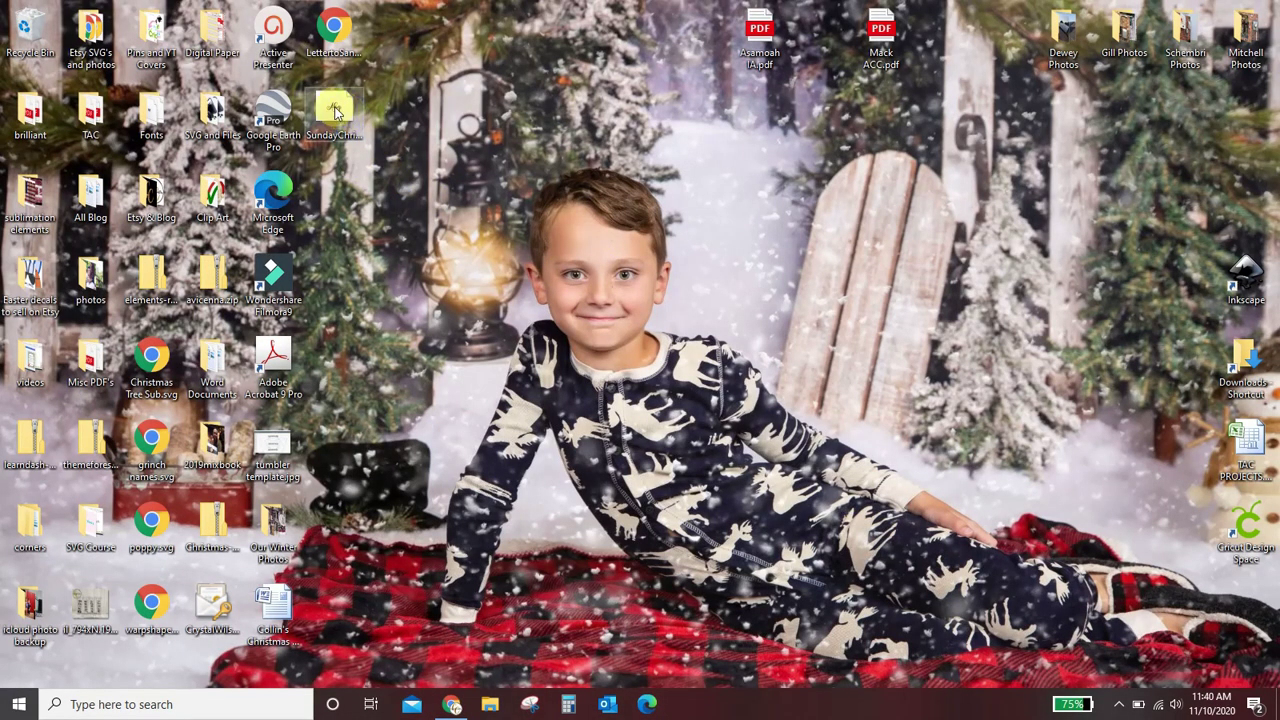
double_click(1245, 528)
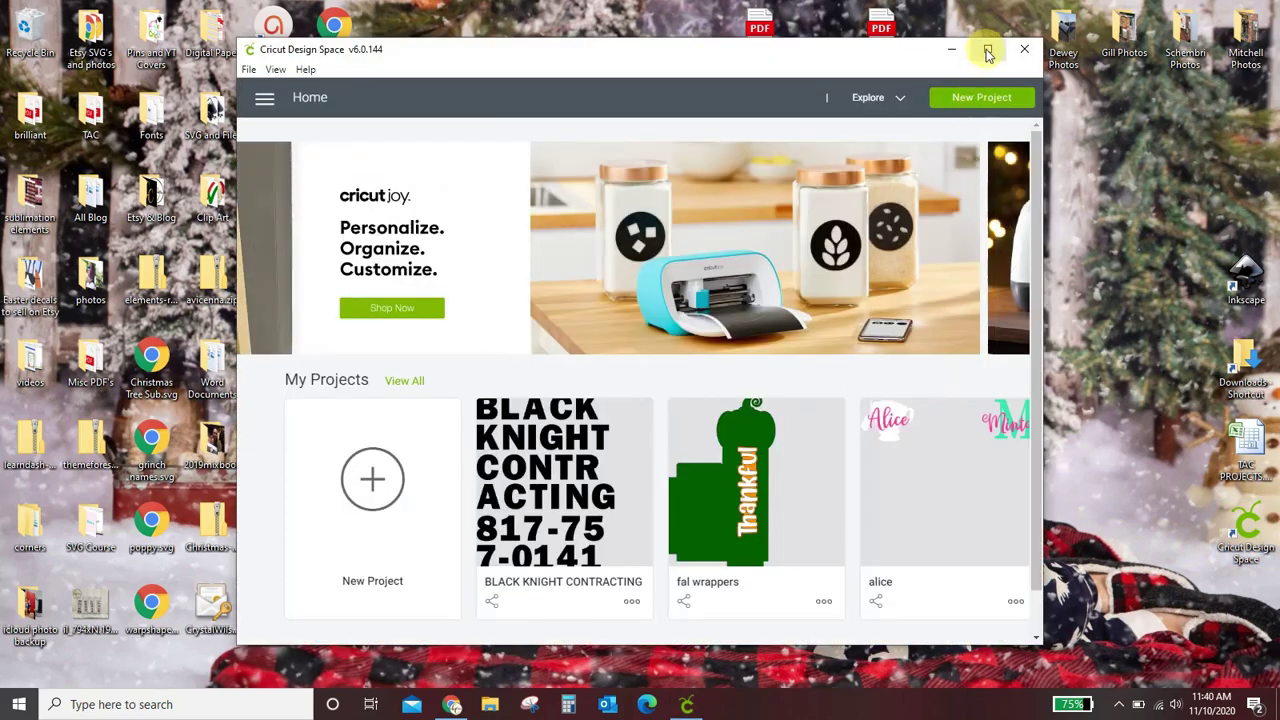
left_click(986, 52)
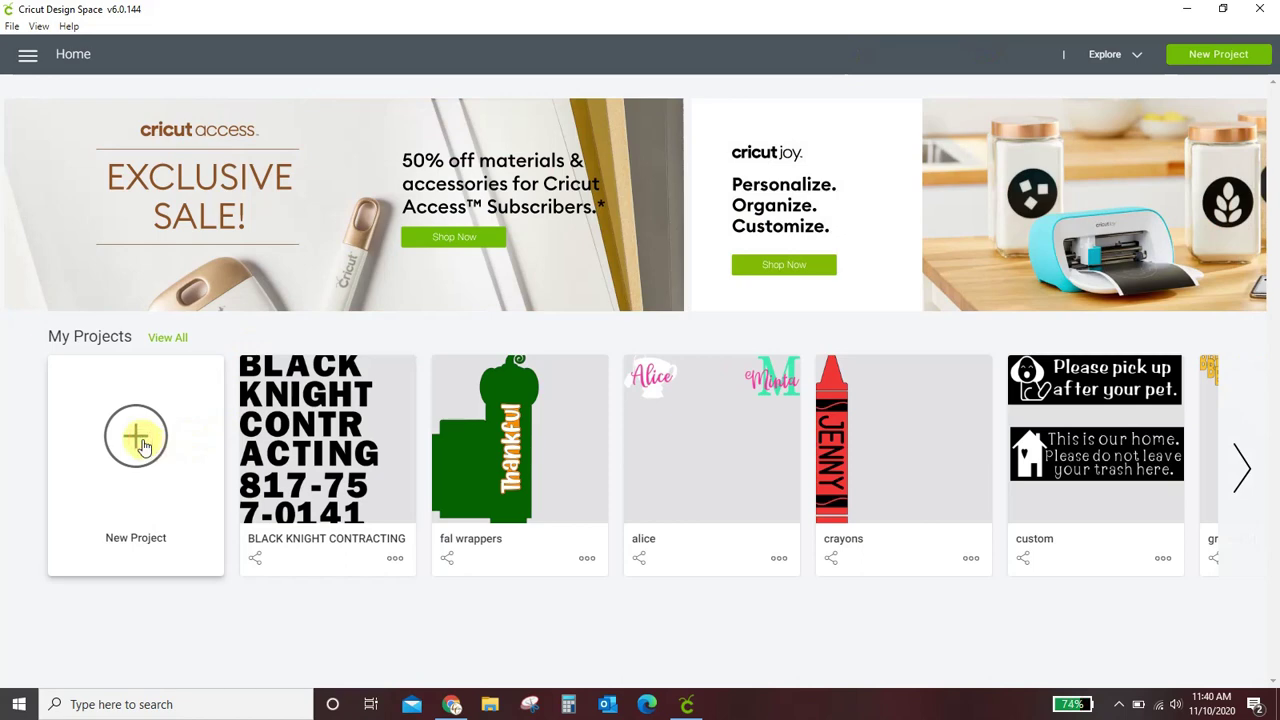
left_click(138, 440)
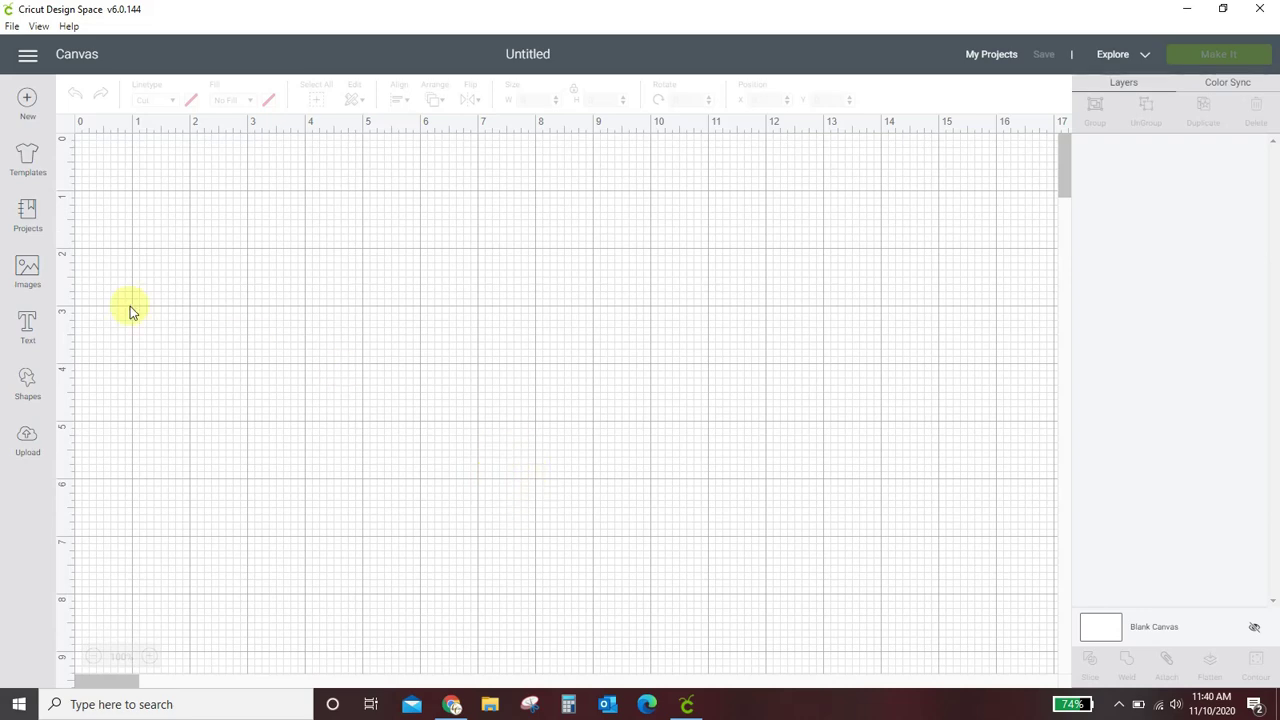
- Add a text box and set its font to the Sunday Christmas system font
left_click(28, 328)
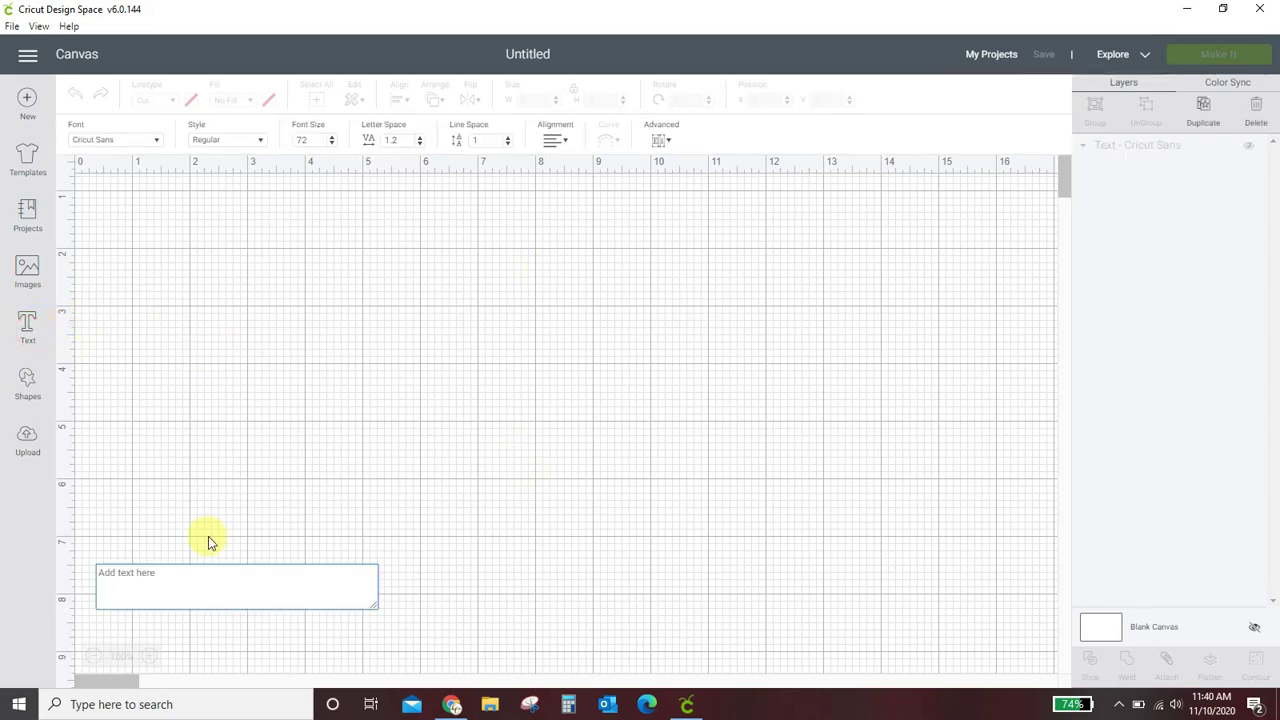
left_click(117, 138)
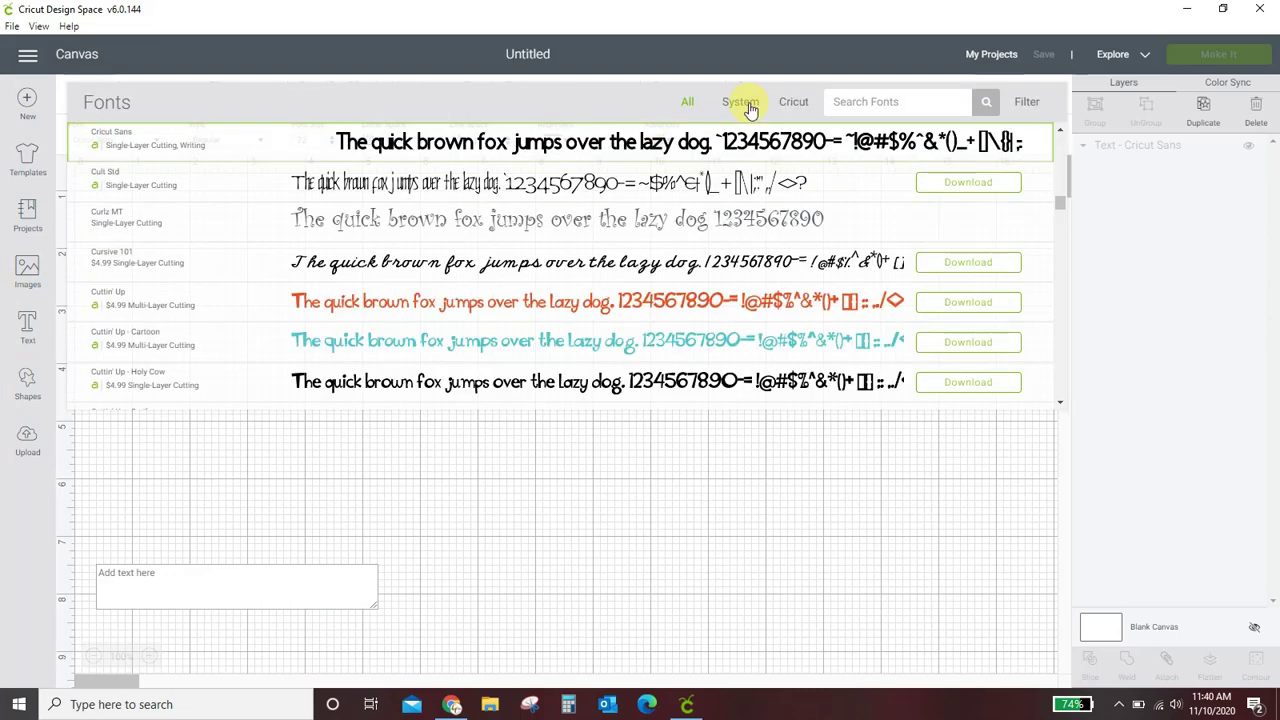
left_click(750, 108)
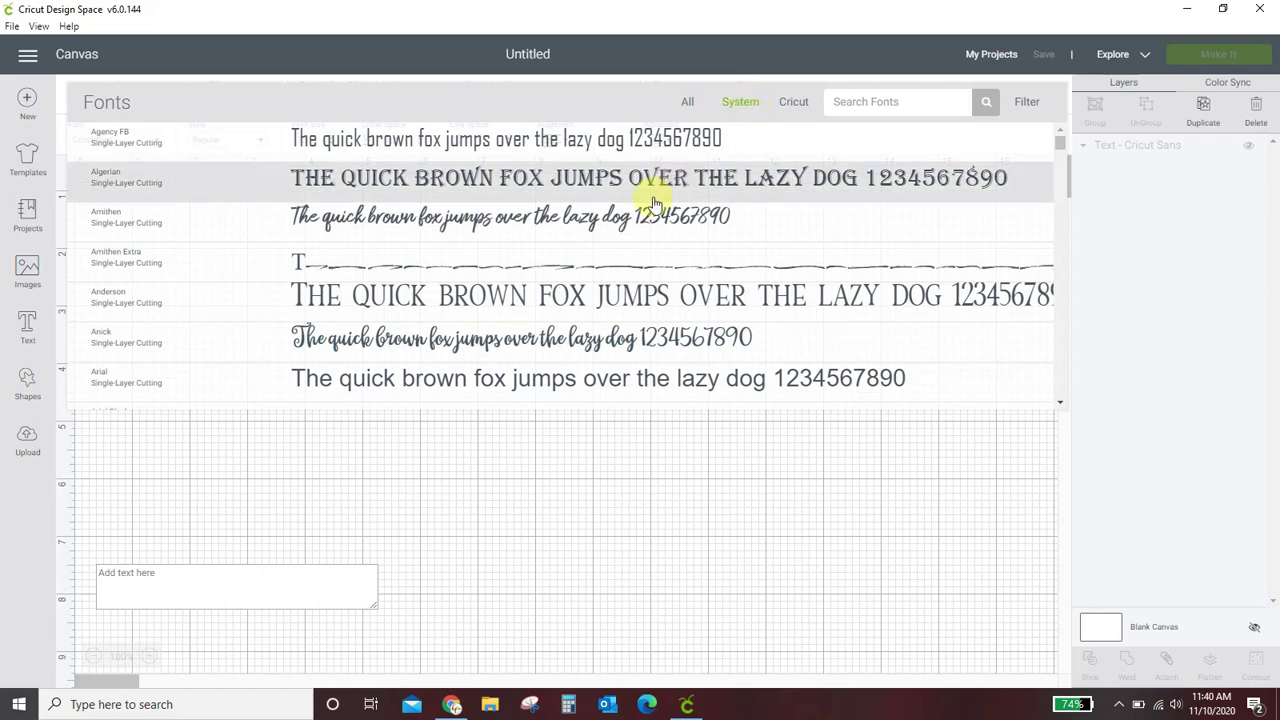
type("sund")
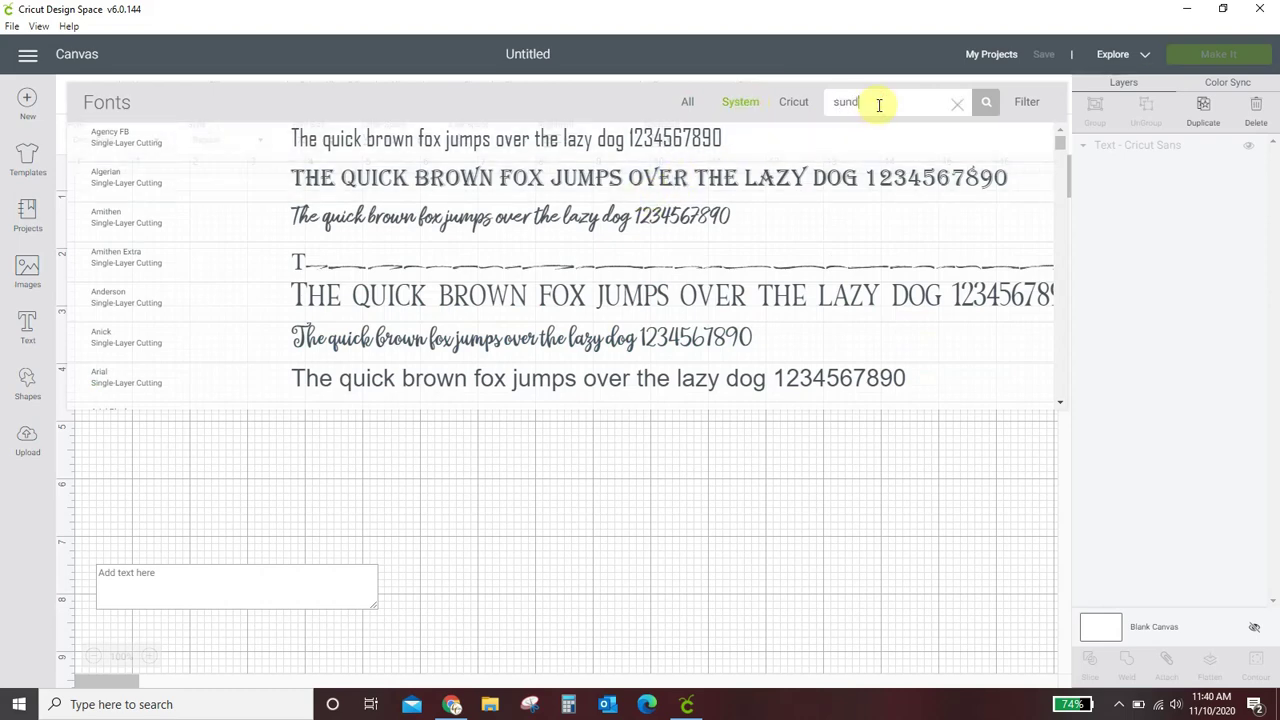
type("ay christmas")
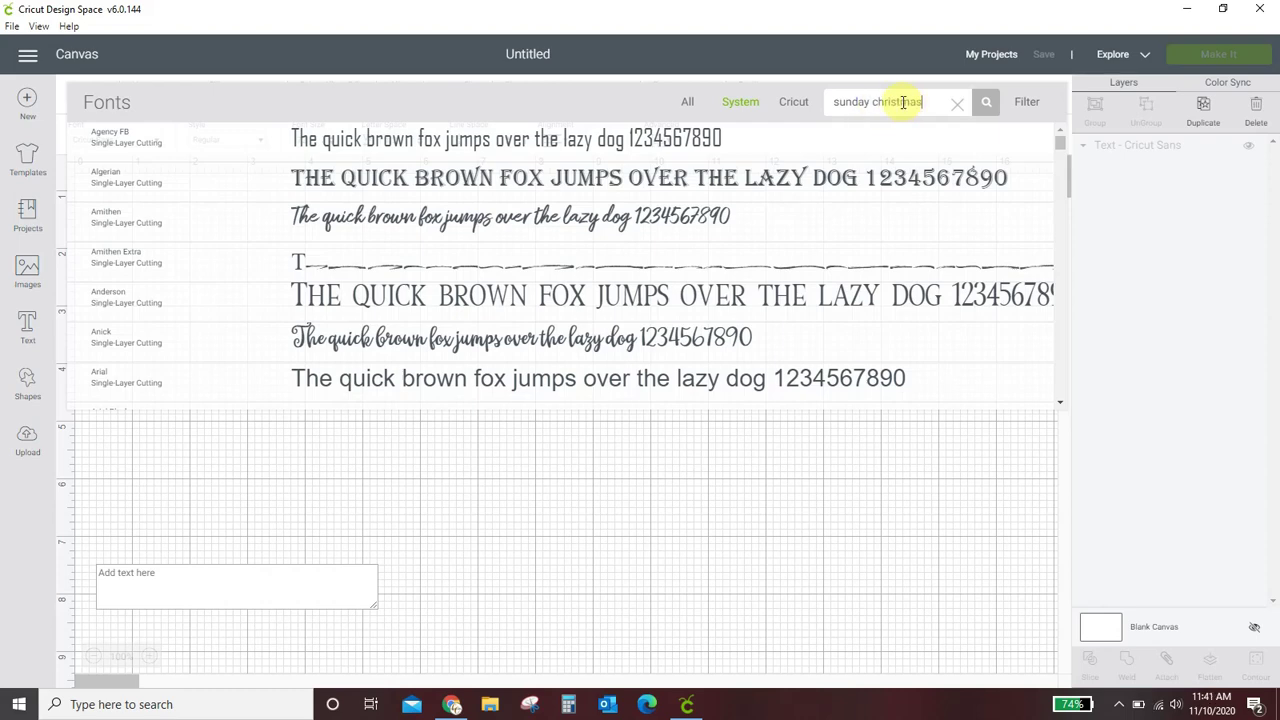
left_click(986, 101)
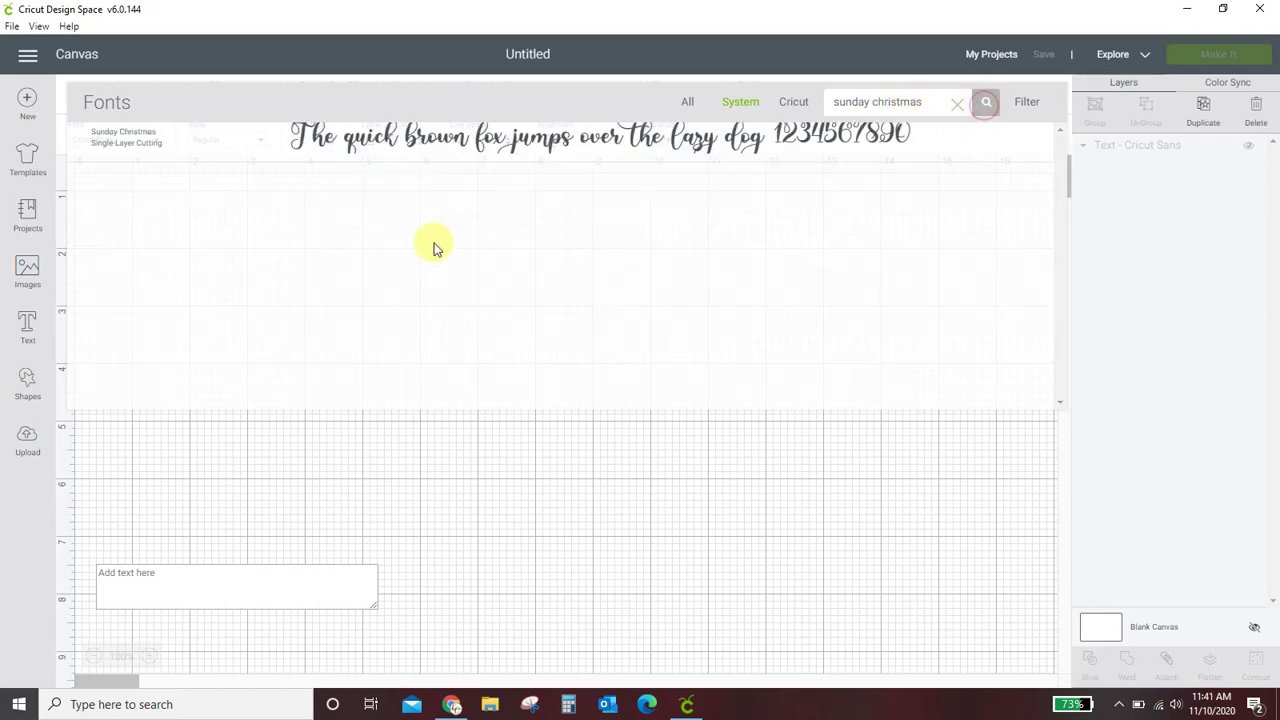
left_click(531, 150)
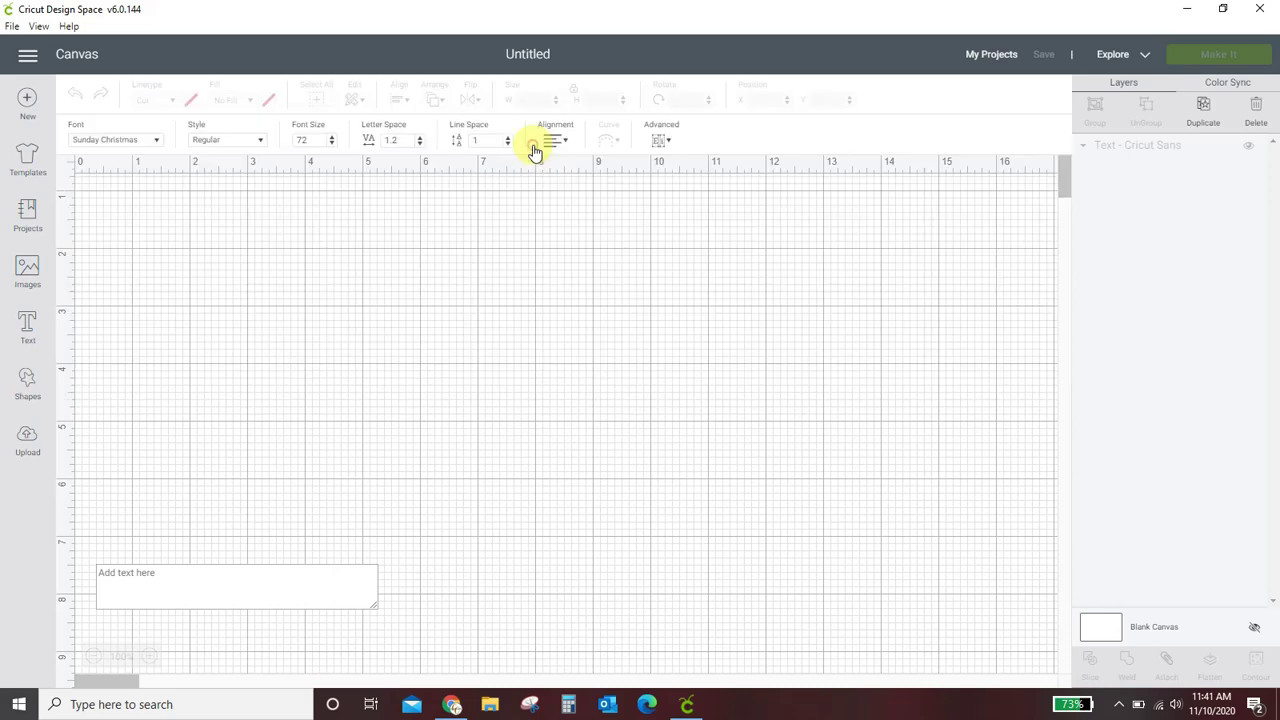
- Type the trial word 'Crystal' in the text box, then erase it completely
left_click(206, 598)
type("Crystal")
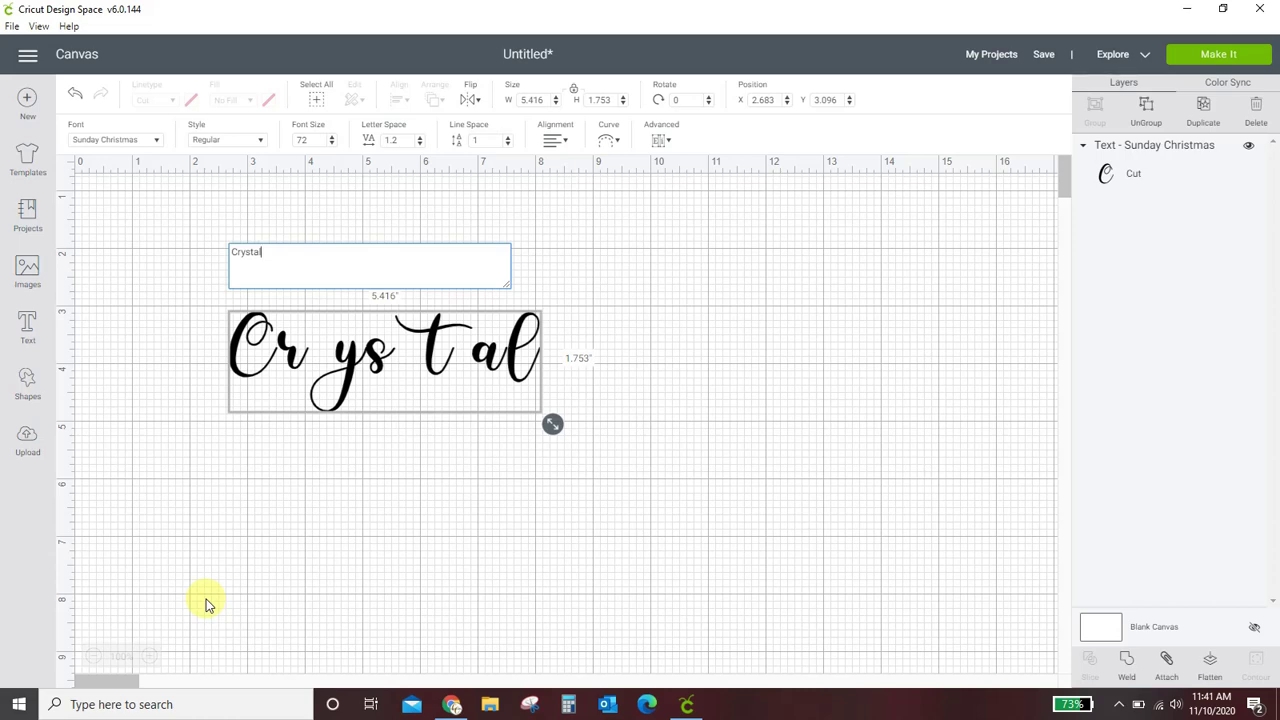
key("BackSpace")
key("BackSpace")
key("BackSpace")
key("BackSpace")
key("BackSpace")
key("BackSpace")
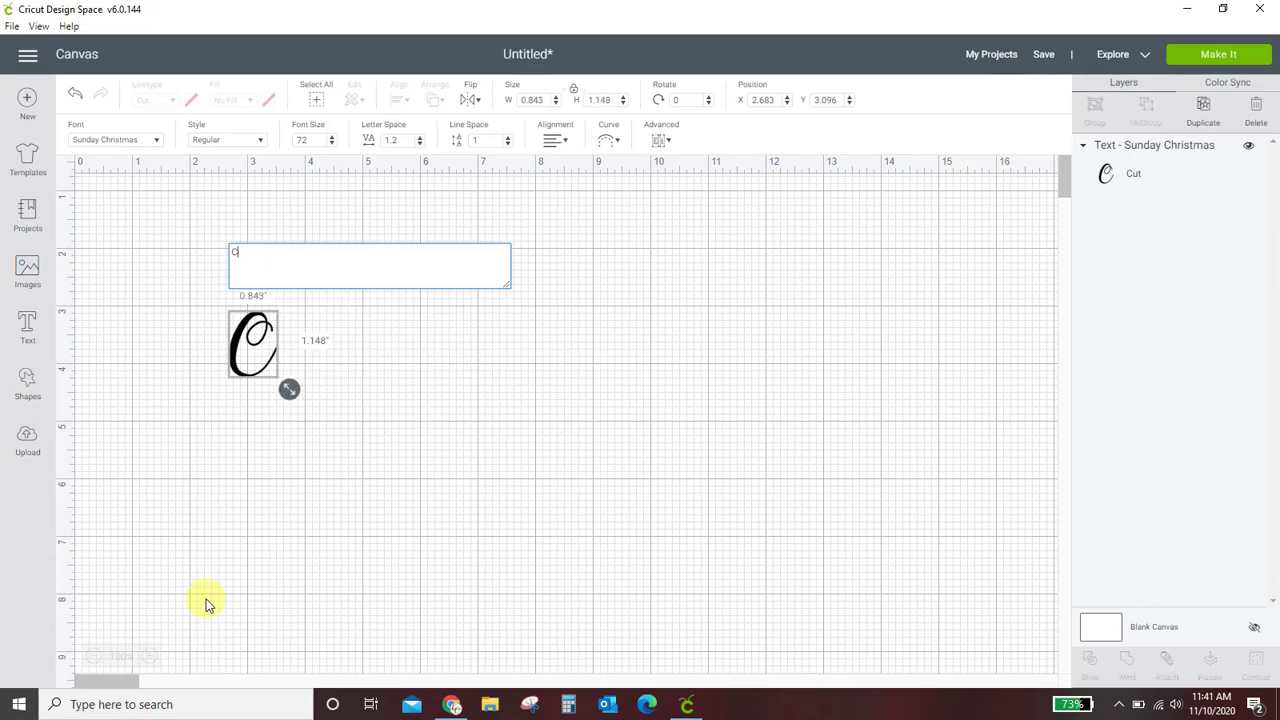
key("BackSpace")
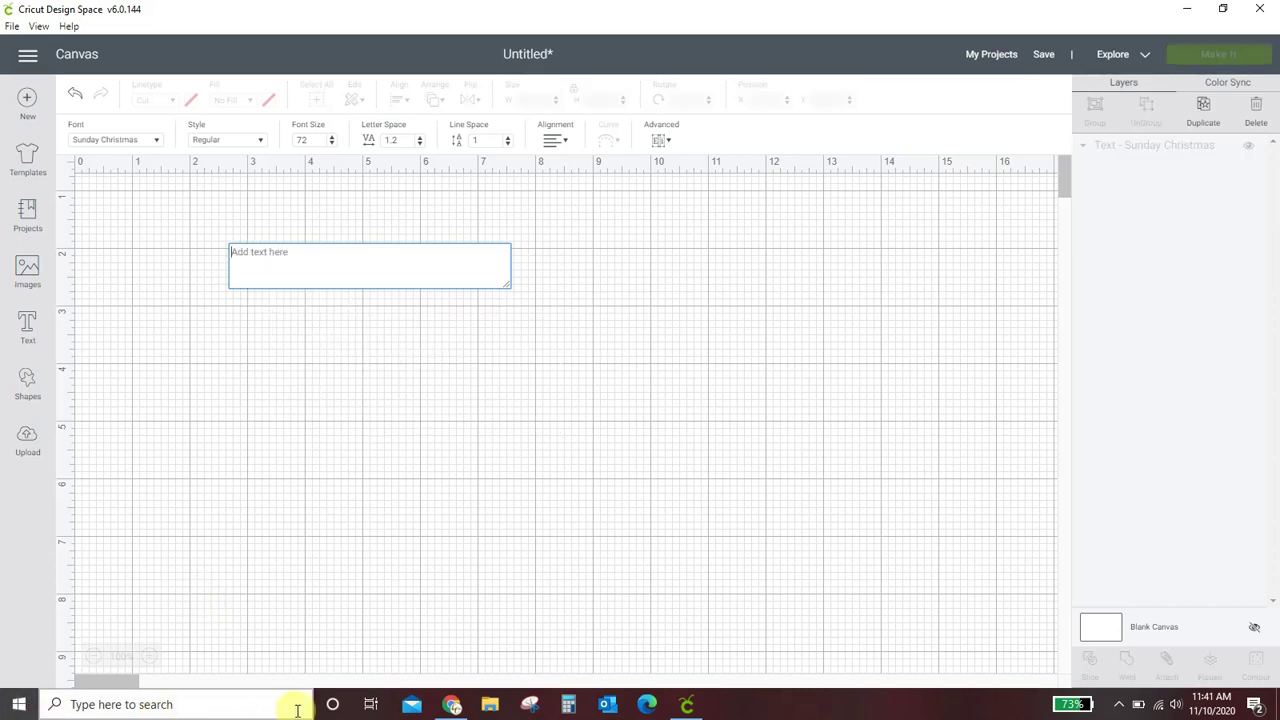
- Copy the swash 'crystal' from the Fontcloud preview and try pasting it, removing the incomplete glyph
left_click(450, 704)
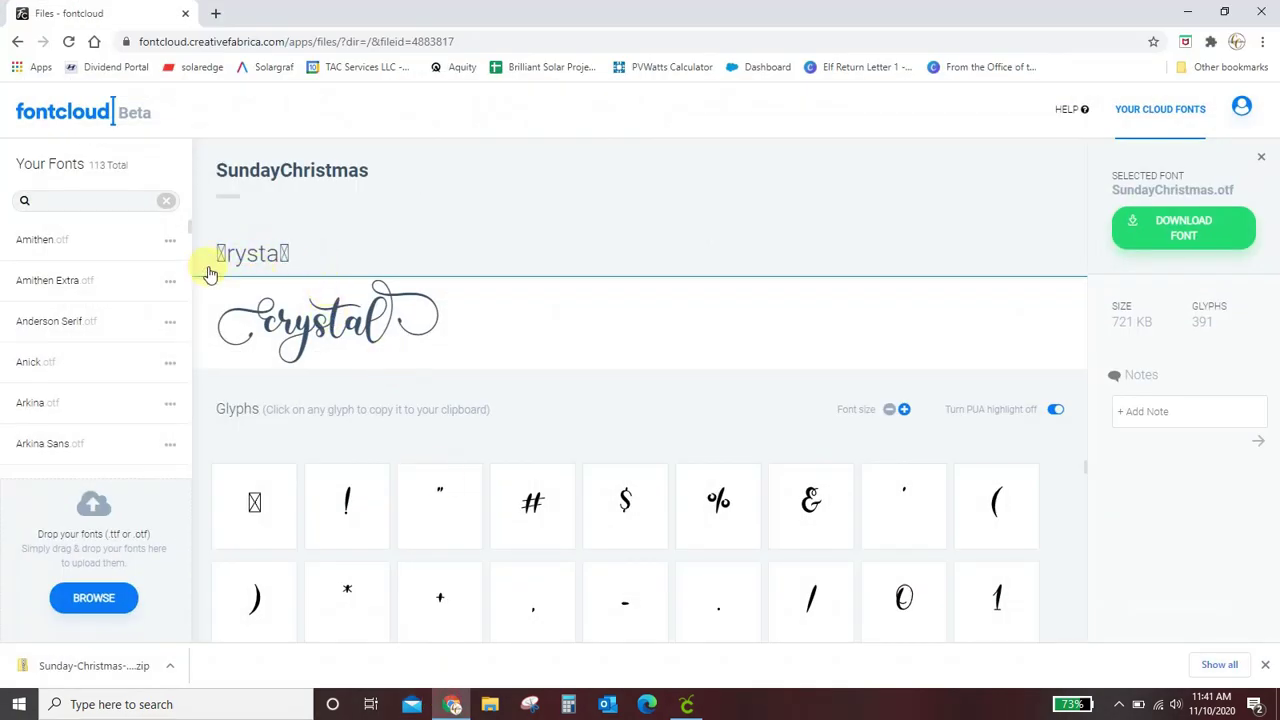
left_click_drag(314, 258, 217, 262)
right_click(246, 245)
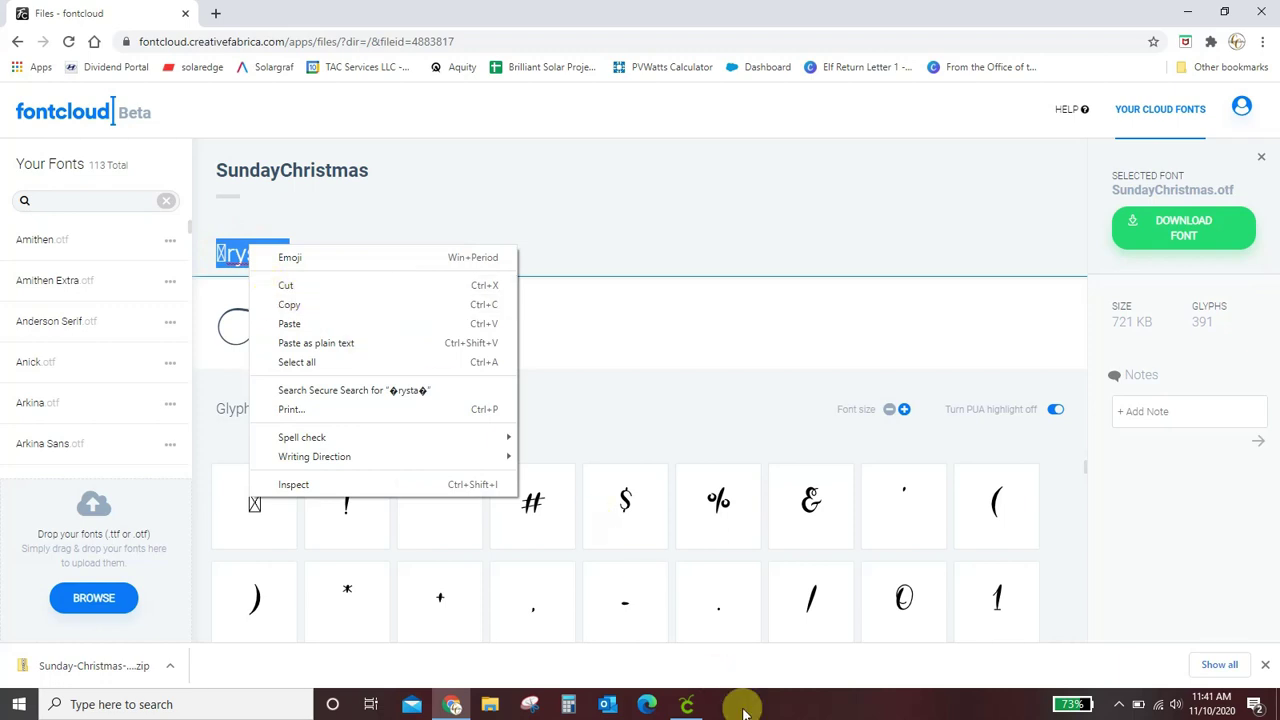
left_click(687, 708)
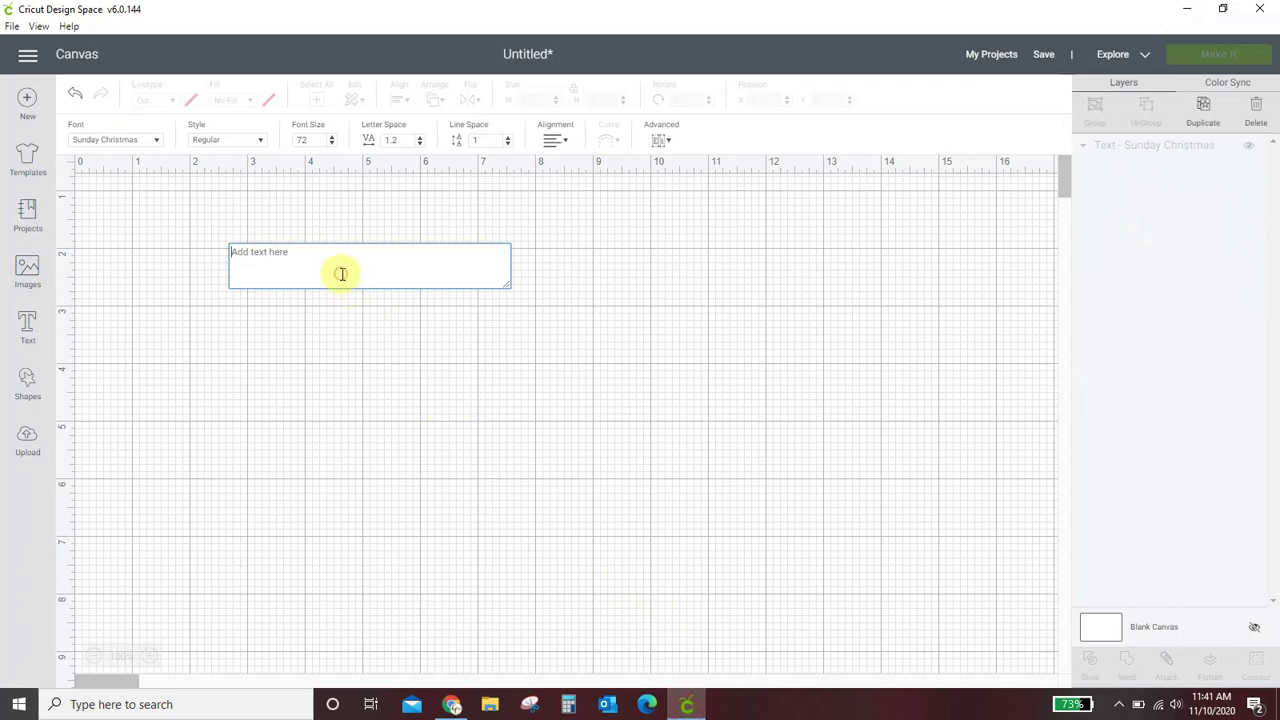
key("ctrl+v")
key("BackSpace")
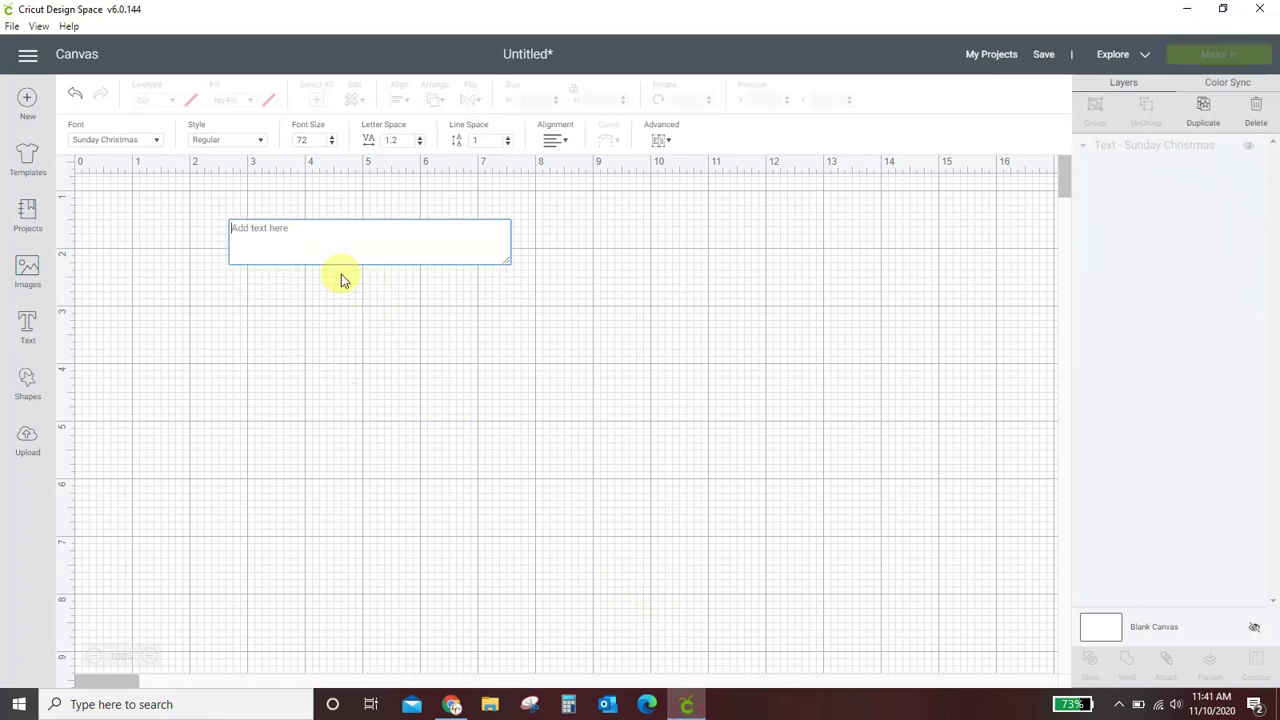
key("ctrl+v")
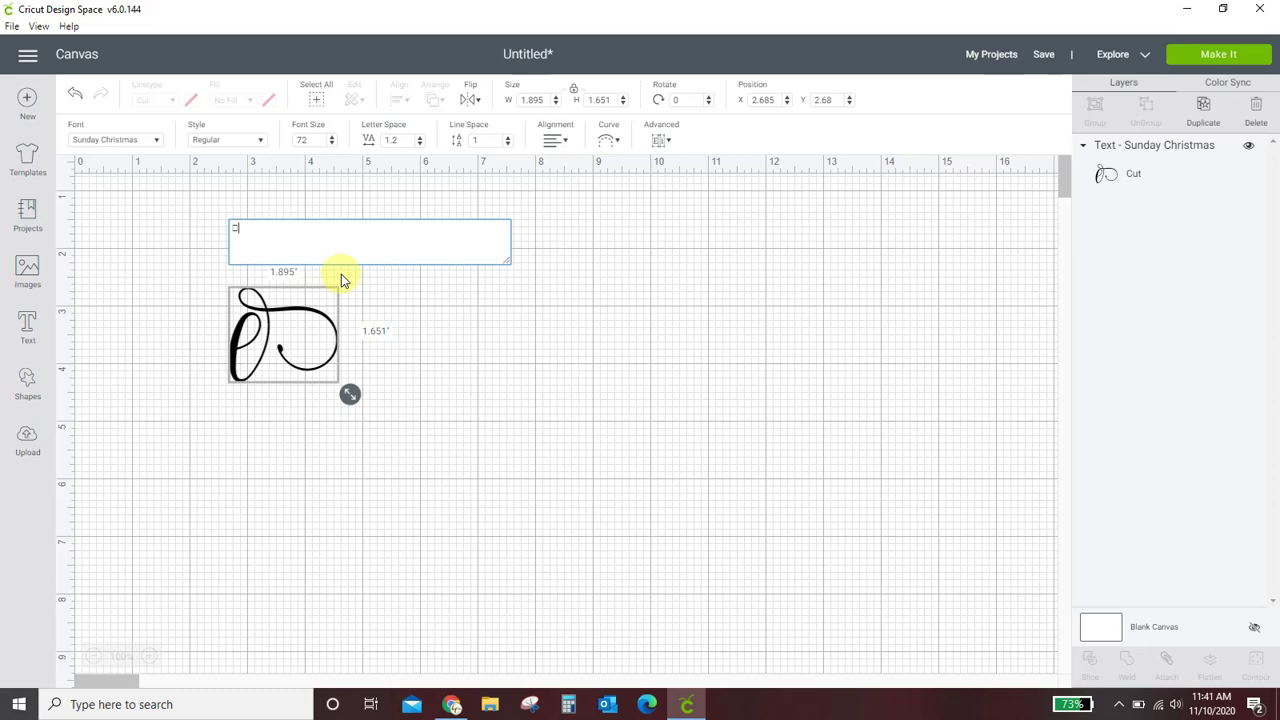
key("BackSpace")
- Recopy the whole swash 'crystal' from Fontcloud and paste it into the Cricut text box
left_click(452, 704)
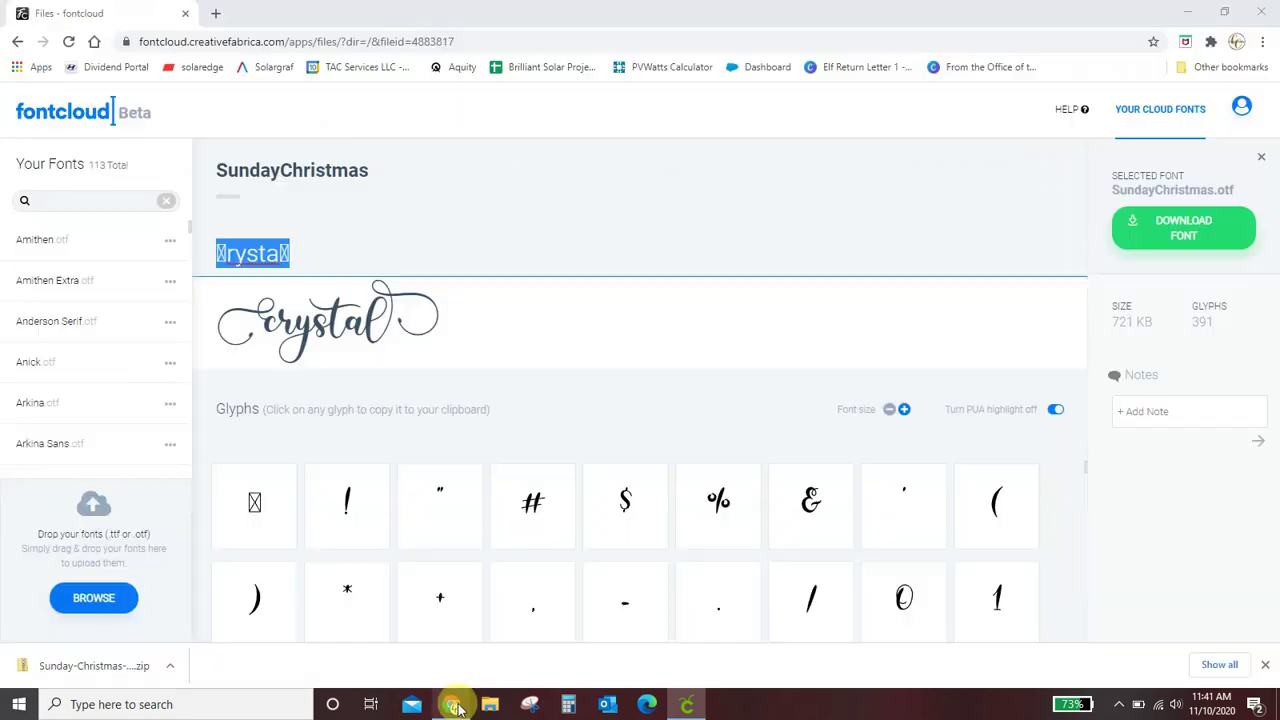
left_click(335, 252)
left_click_drag(303, 263, 206, 266)
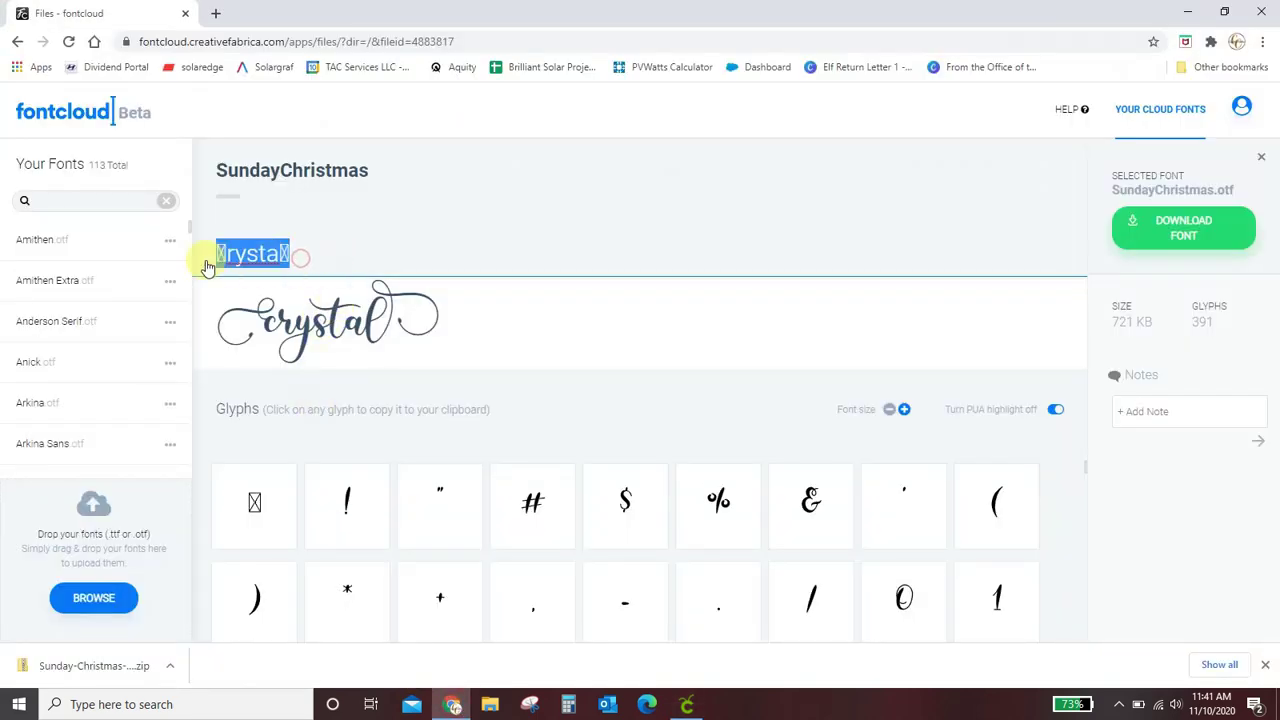
left_click(686, 704)
key("ctrl+v")
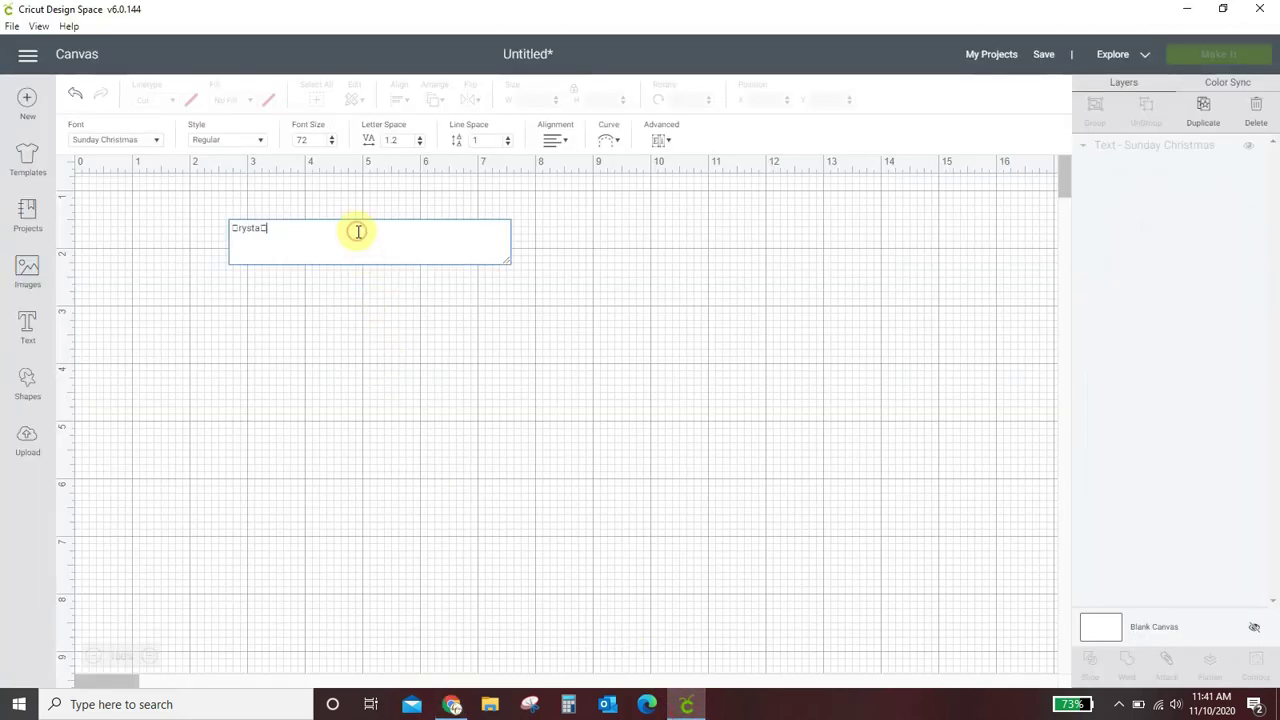
left_click(774, 566)
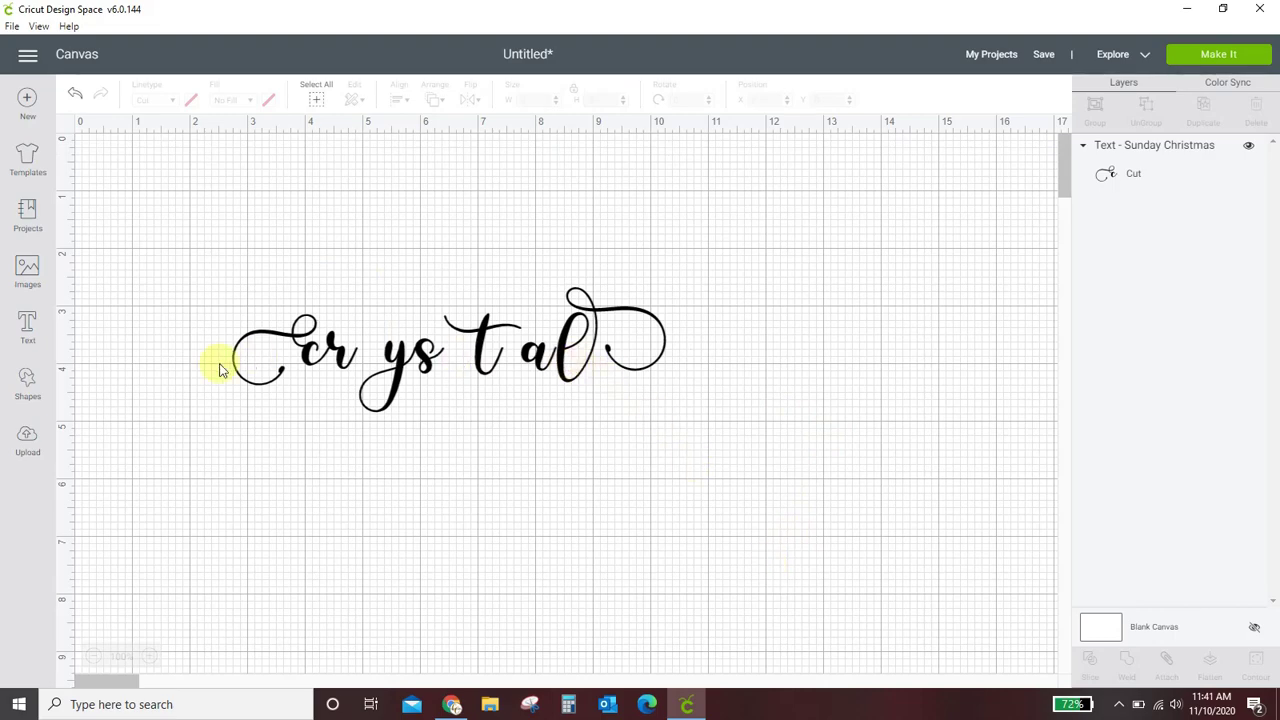
- Enlarge the crystal text to about 13.75 inches wide and shift it left on the mat
left_click(563, 372)
left_click_drag(677, 422, 880, 530)
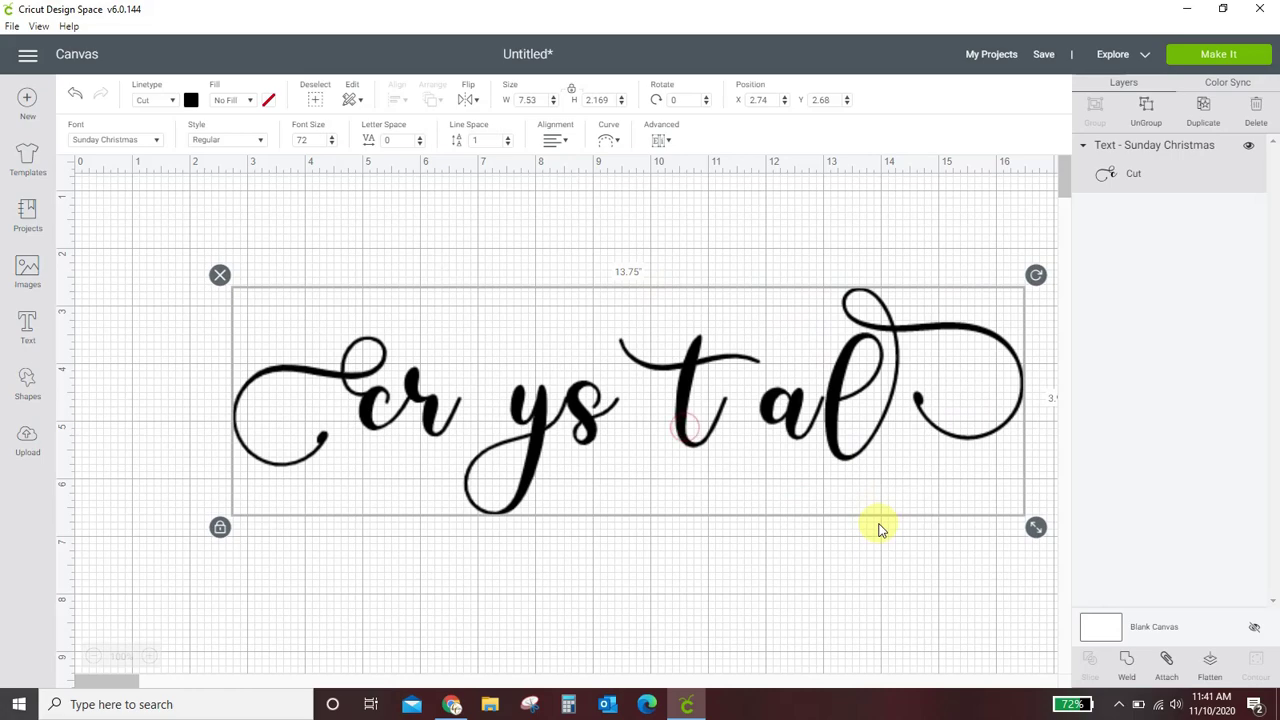
left_click_drag(837, 429, 763, 430)
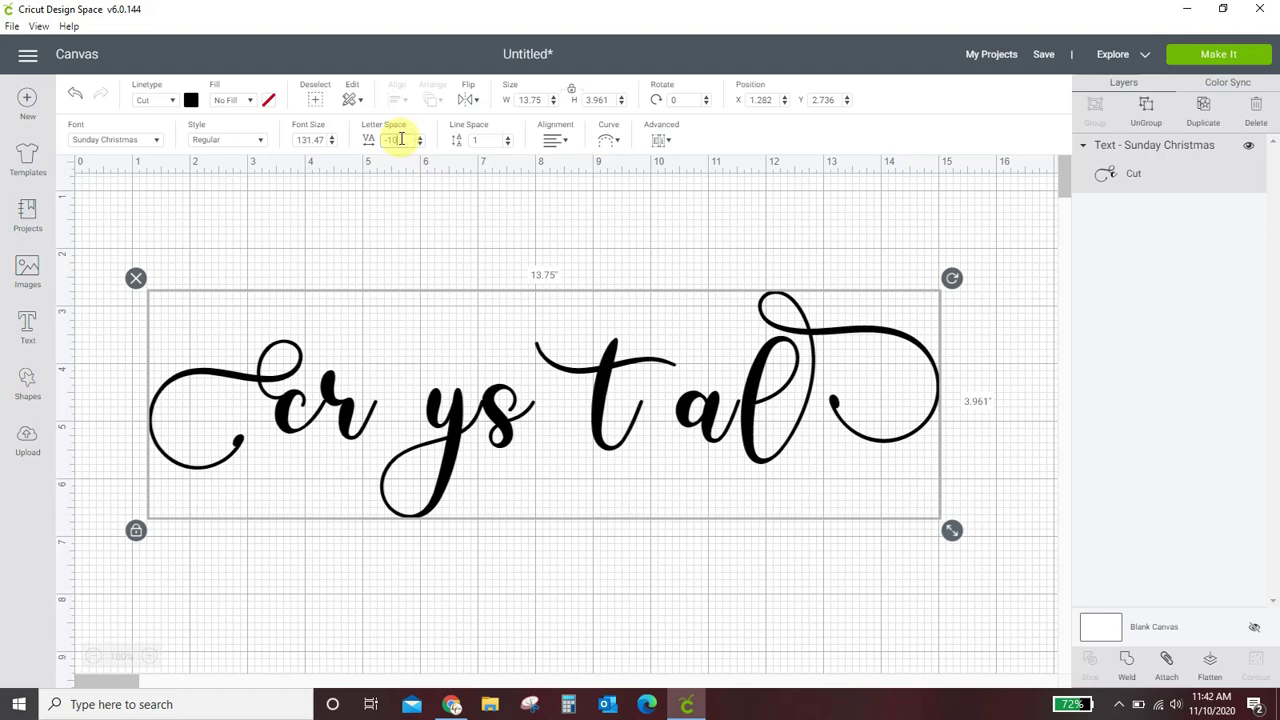
- Try a typed letter-spacing value, then undo the too-tight result back to wide spacing
key("Return")
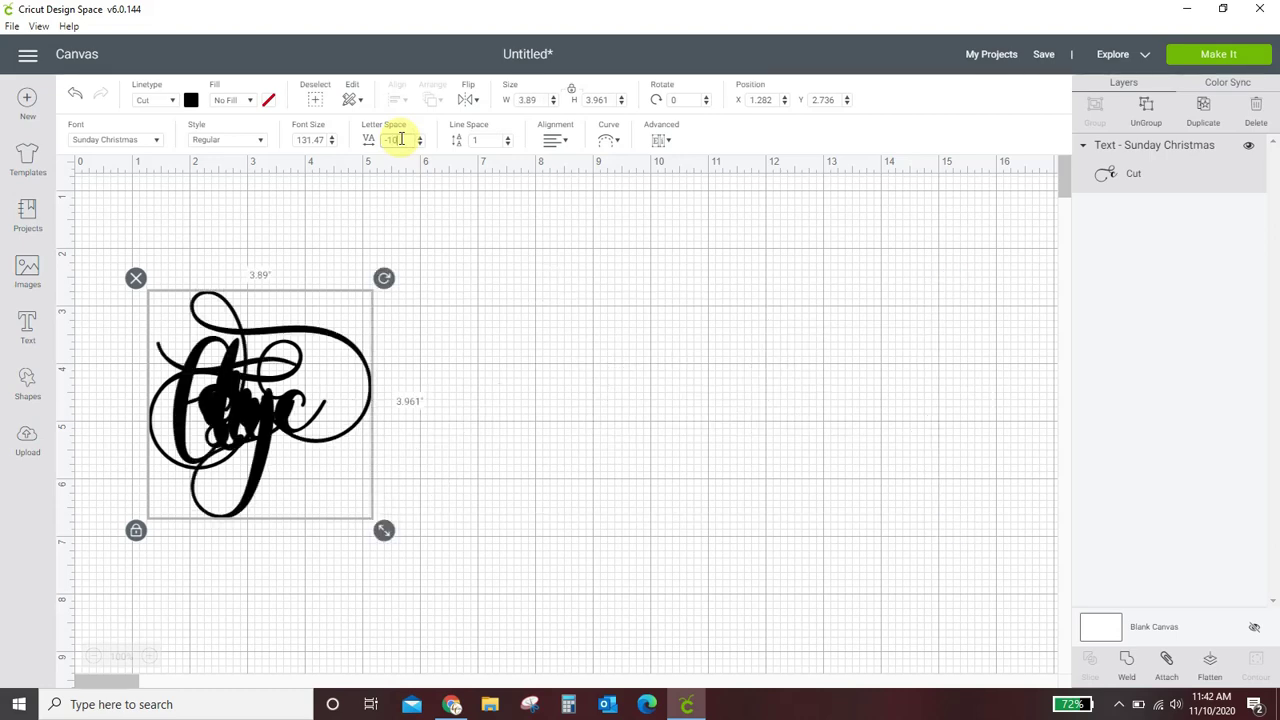
type("0")
key("Return")
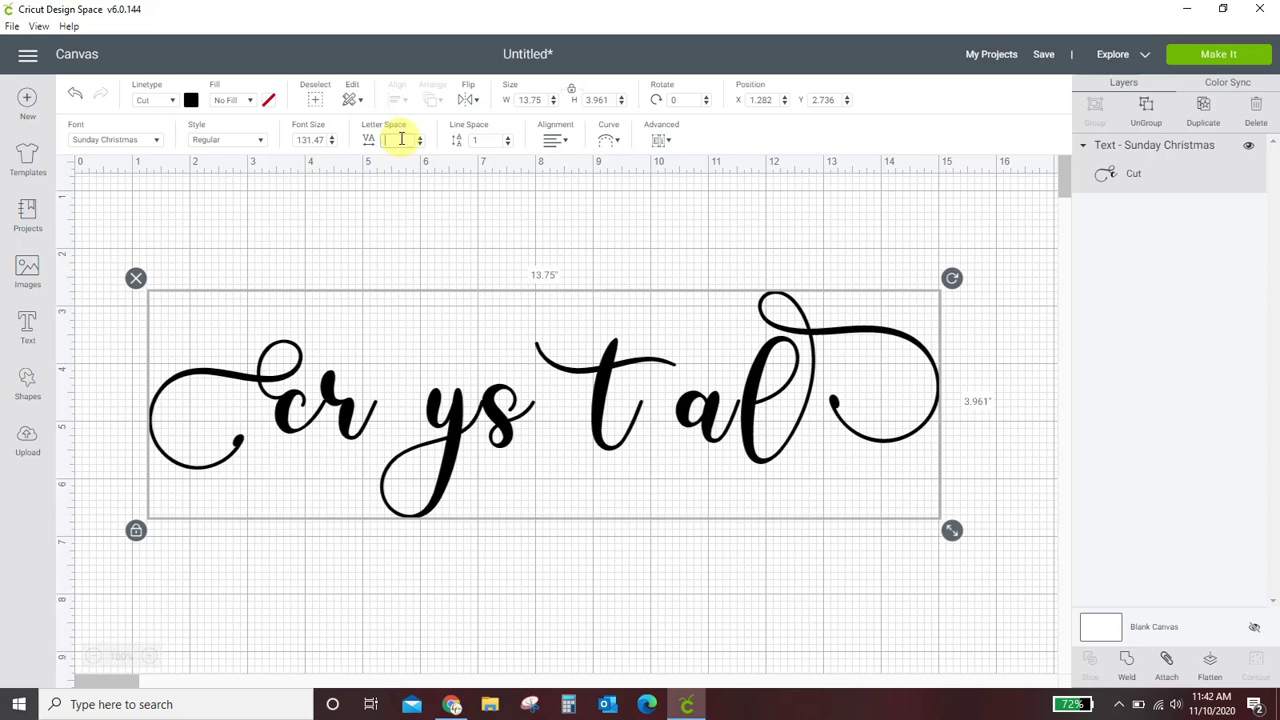
key("Return")
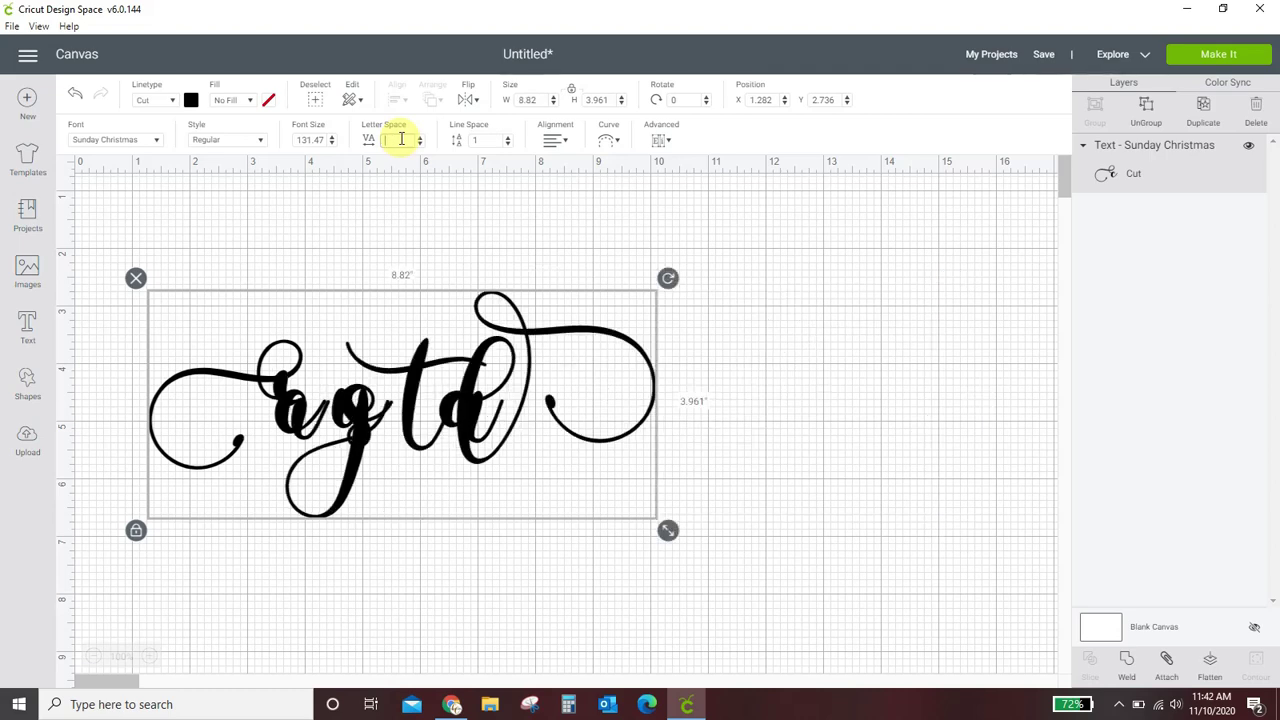
left_click(403, 177)
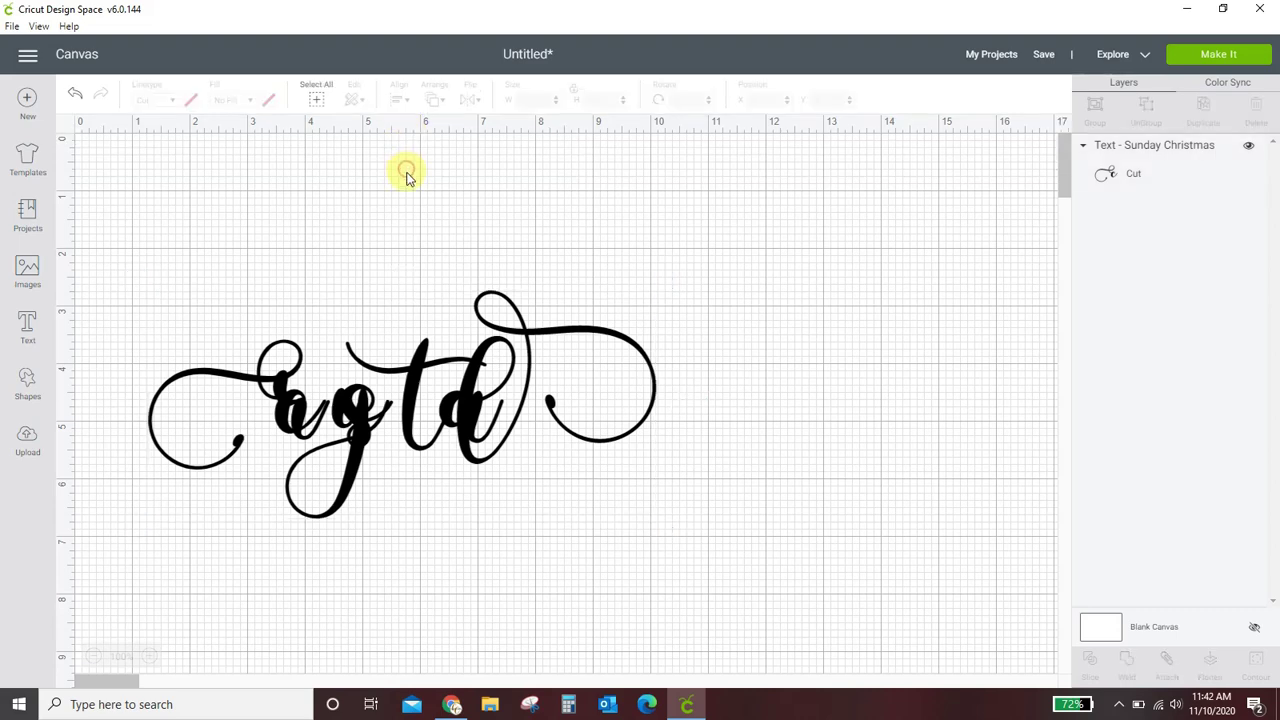
left_click(455, 447)
left_click(78, 96)
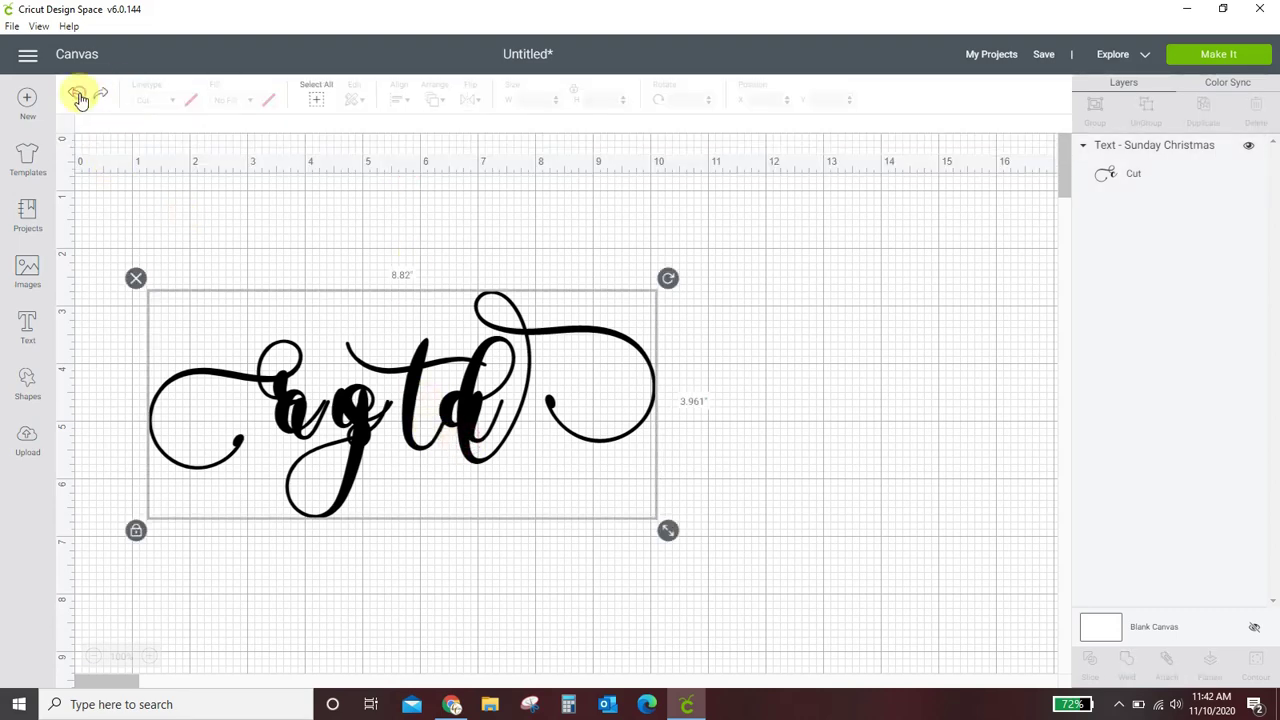
left_click(78, 96)
left_click(101, 95)
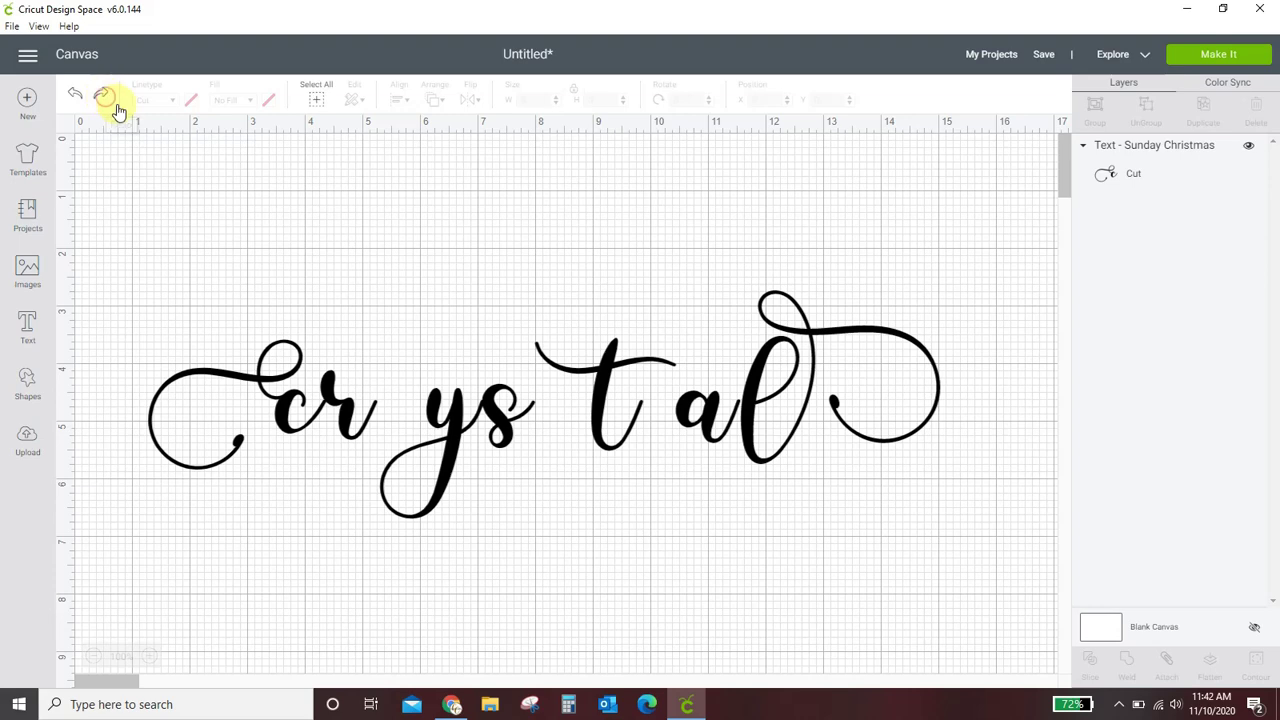
- Tighten the crystal letter spacing step by step with the Letter Space arrows to about -1
left_click(347, 417)
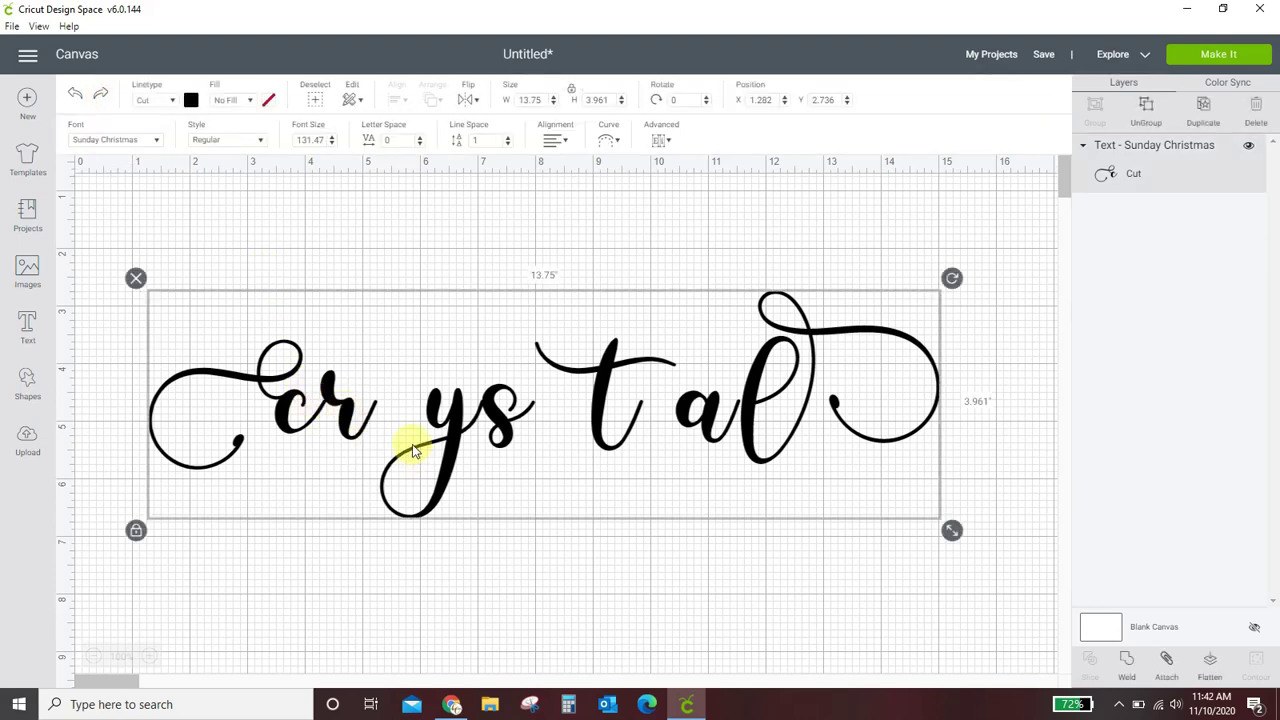
left_click(420, 143)
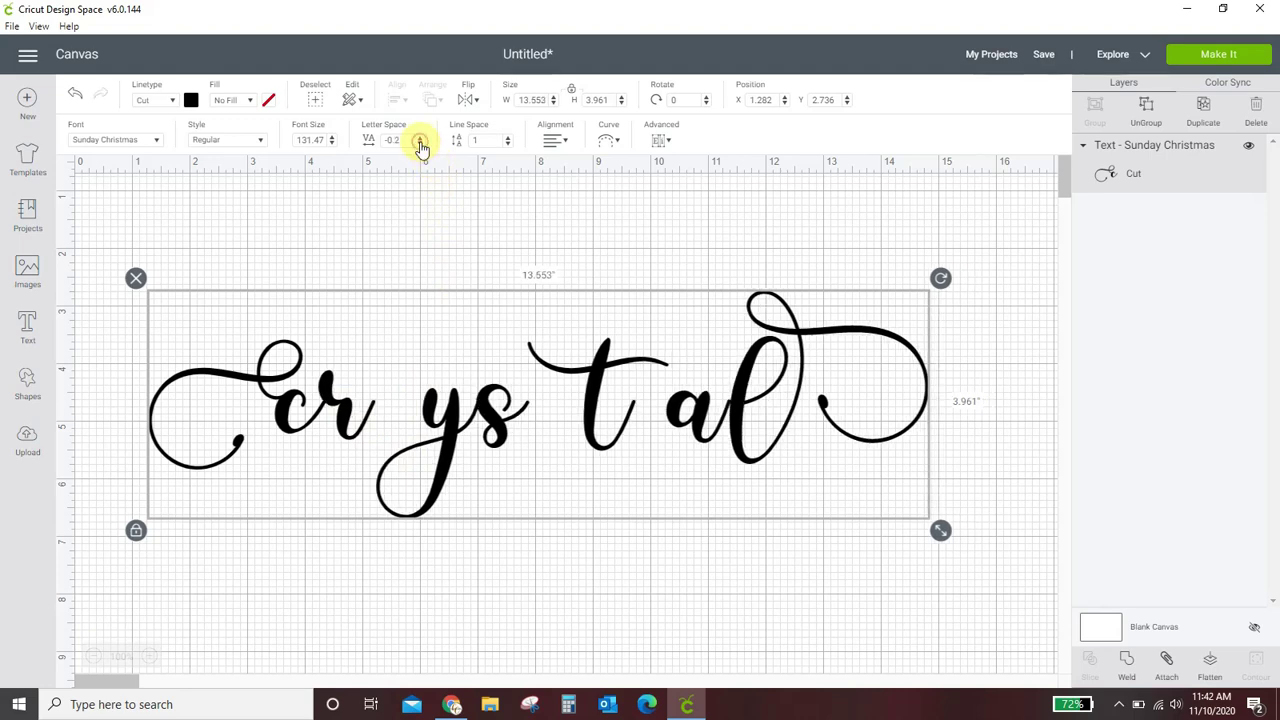
left_click(420, 143)
left_click(420, 143)
left_click(420, 143)
left_click(420, 143)
left_click(420, 143)
left_click(420, 143)
left_click(420, 143)
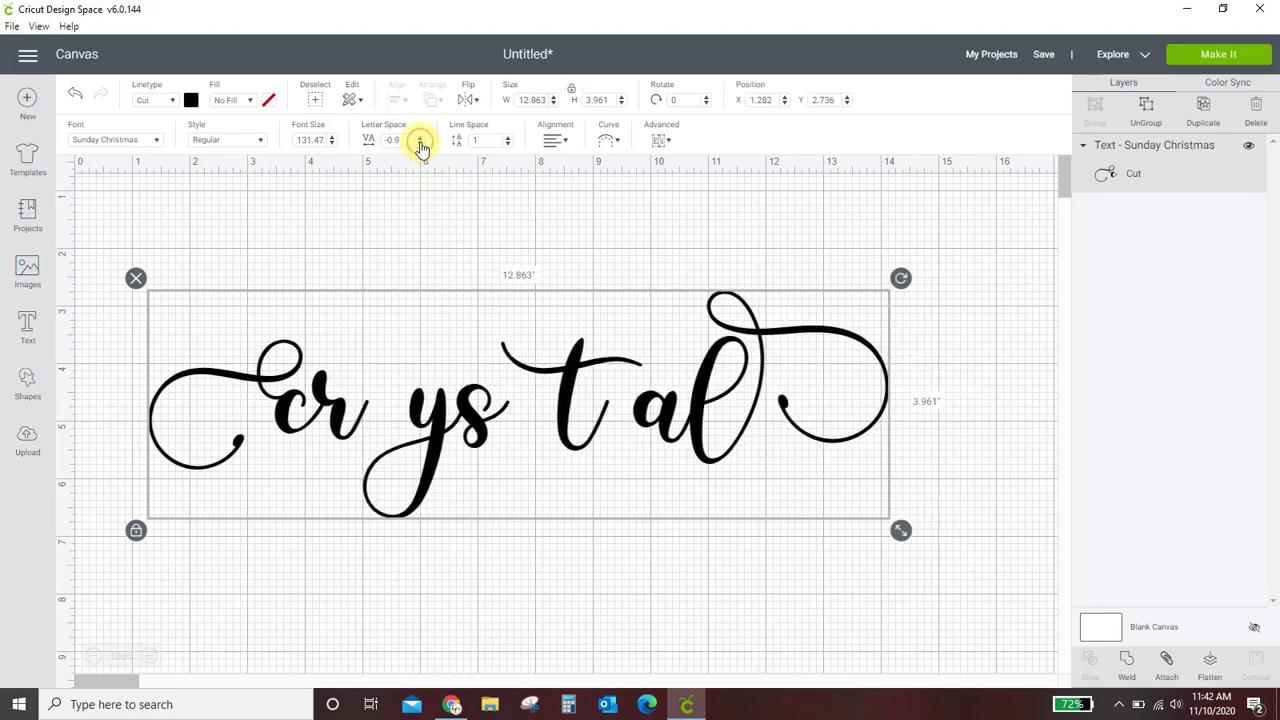
left_click(420, 143)
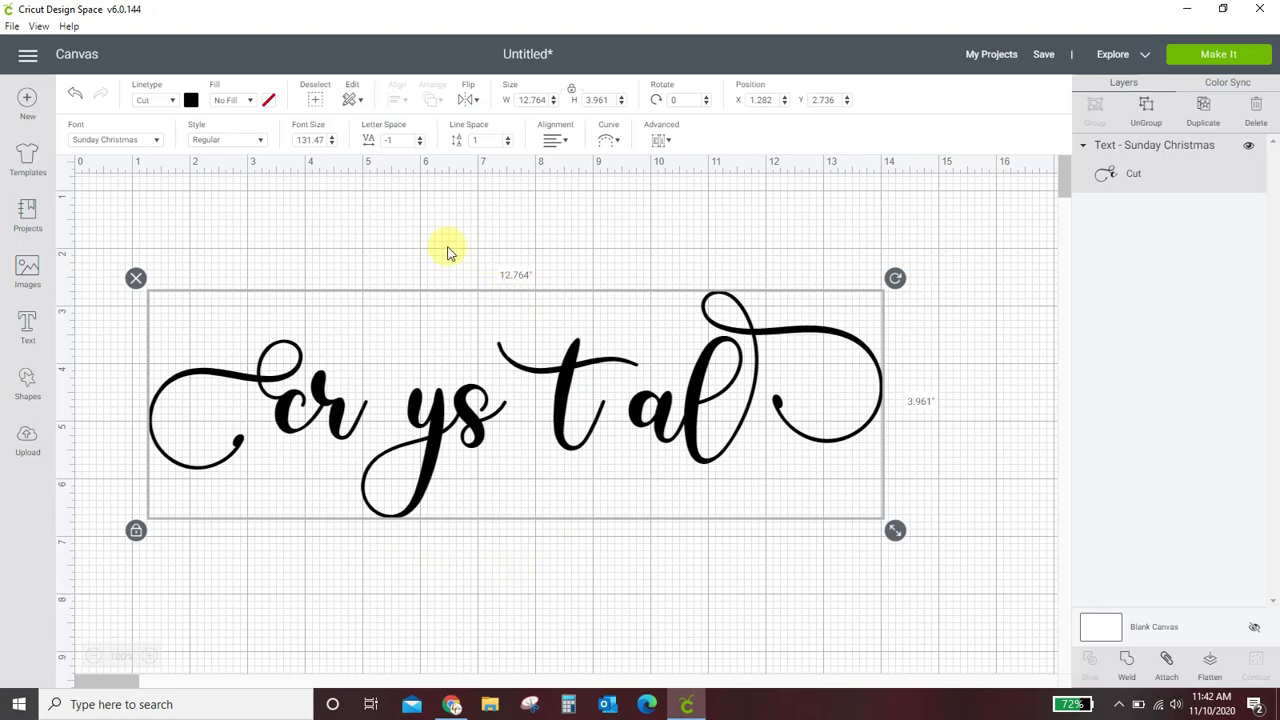
- Ungroup crystal into separate letter layers and nudge the y and s until they touch
left_click(660, 140)
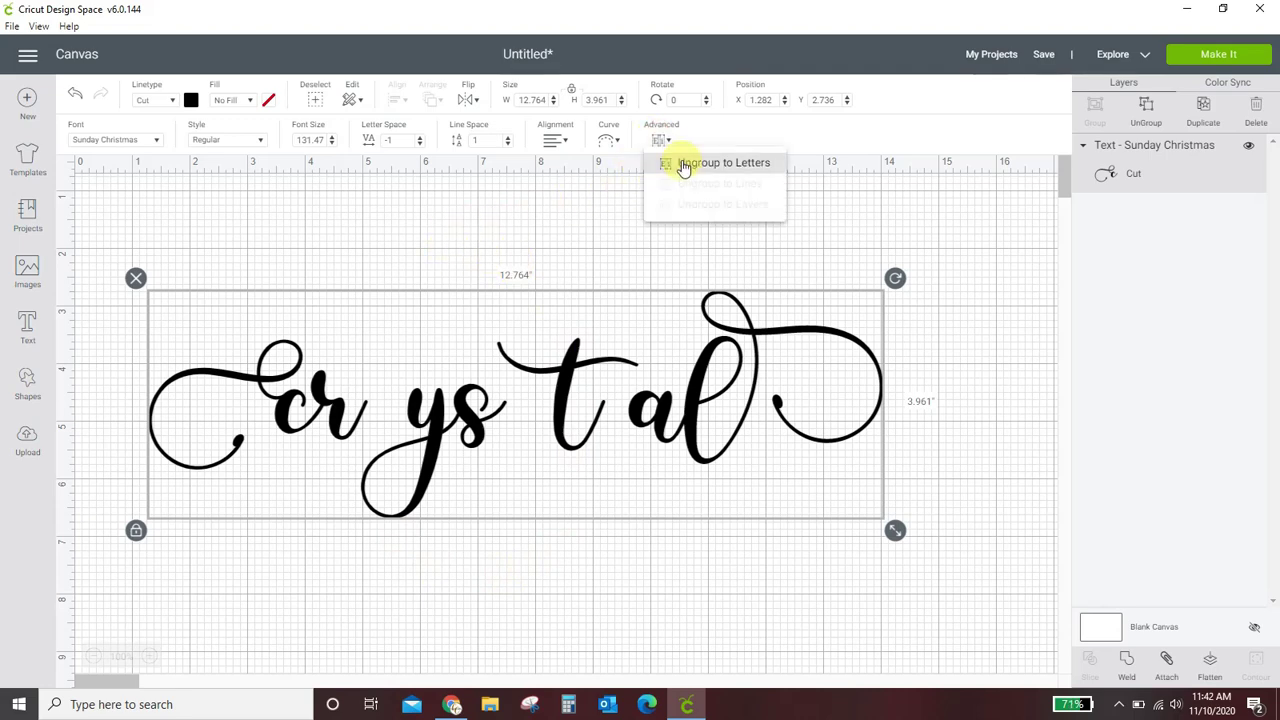
left_click(684, 164)
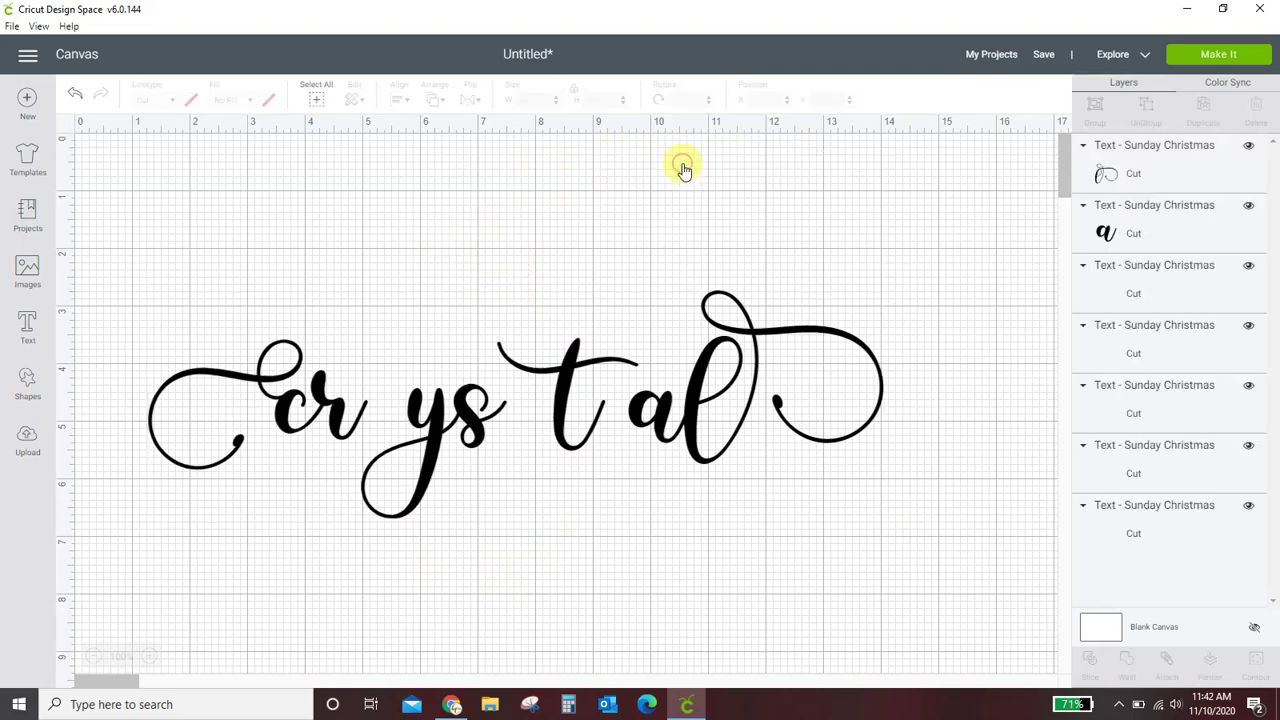
left_click(445, 440)
key("Left")
key("Left")
key("Left")
key("Left")
key("Left")
key("Left")
key("Left")
key("Left")
key("Left")
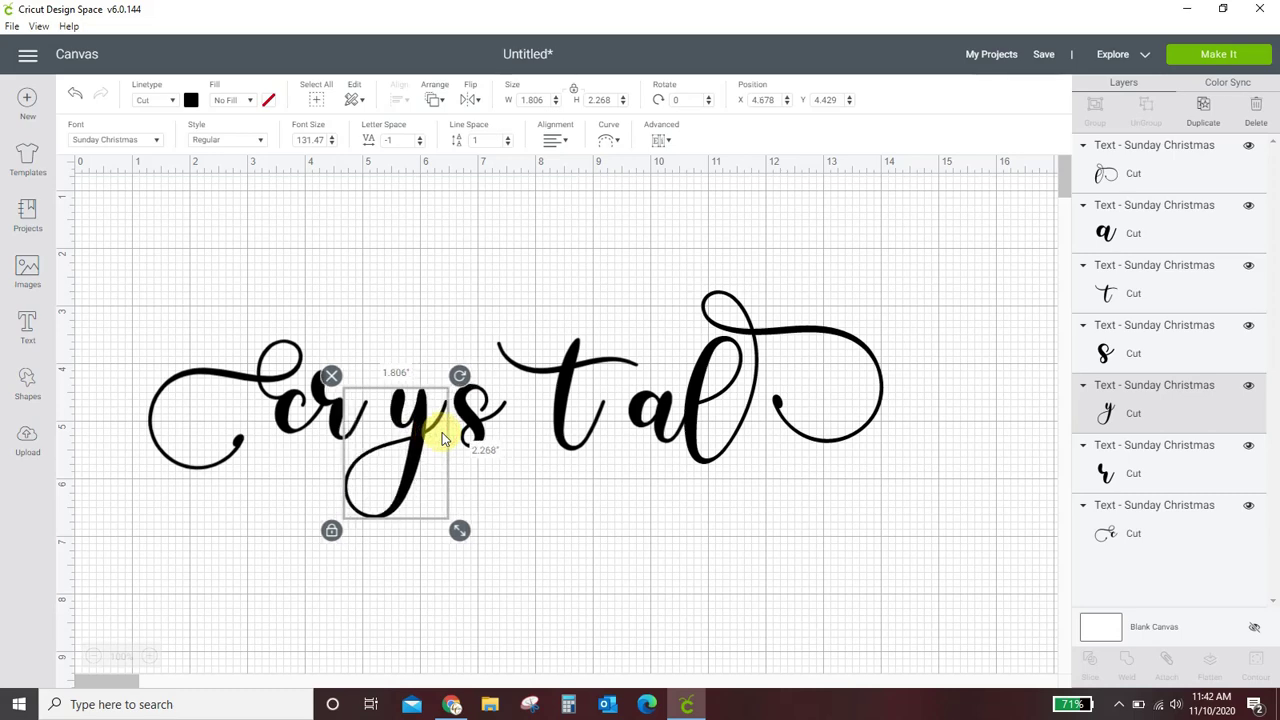
key("Right")
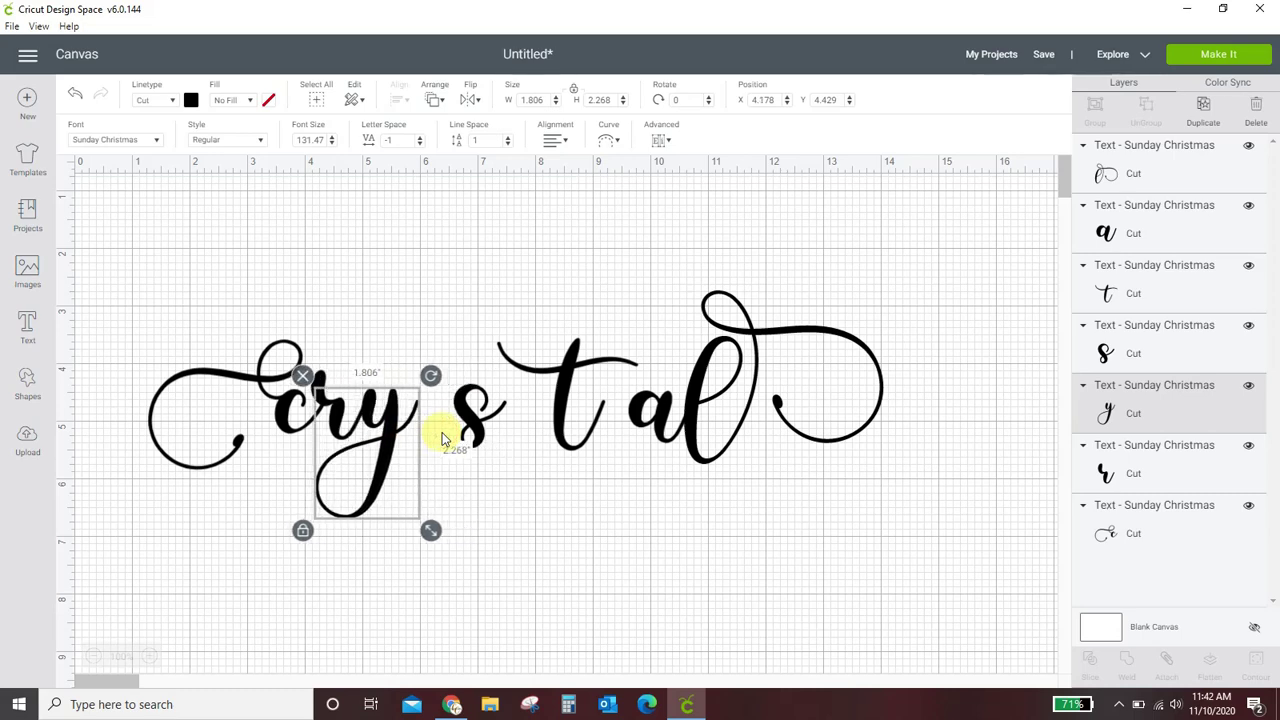
left_click(484, 427)
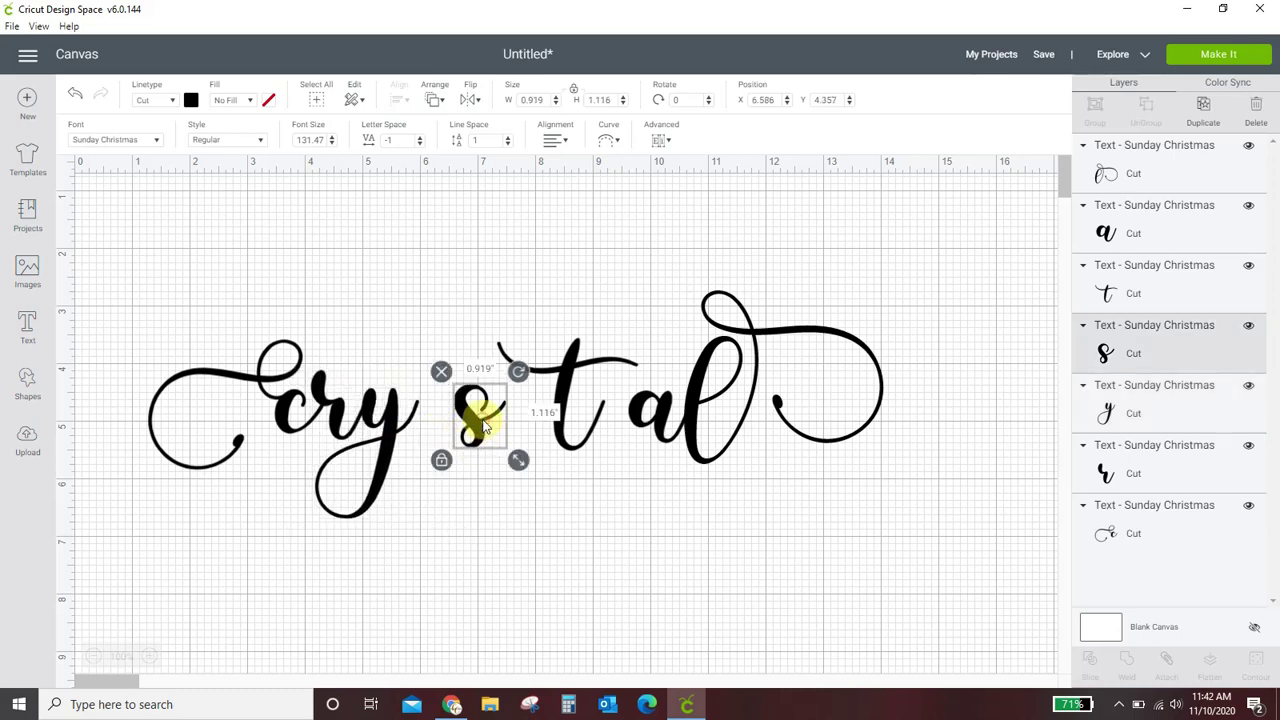
key("Left")
key("Left")
key("Left")
key("Left")
key("Left")
key("Left")
key("Left")
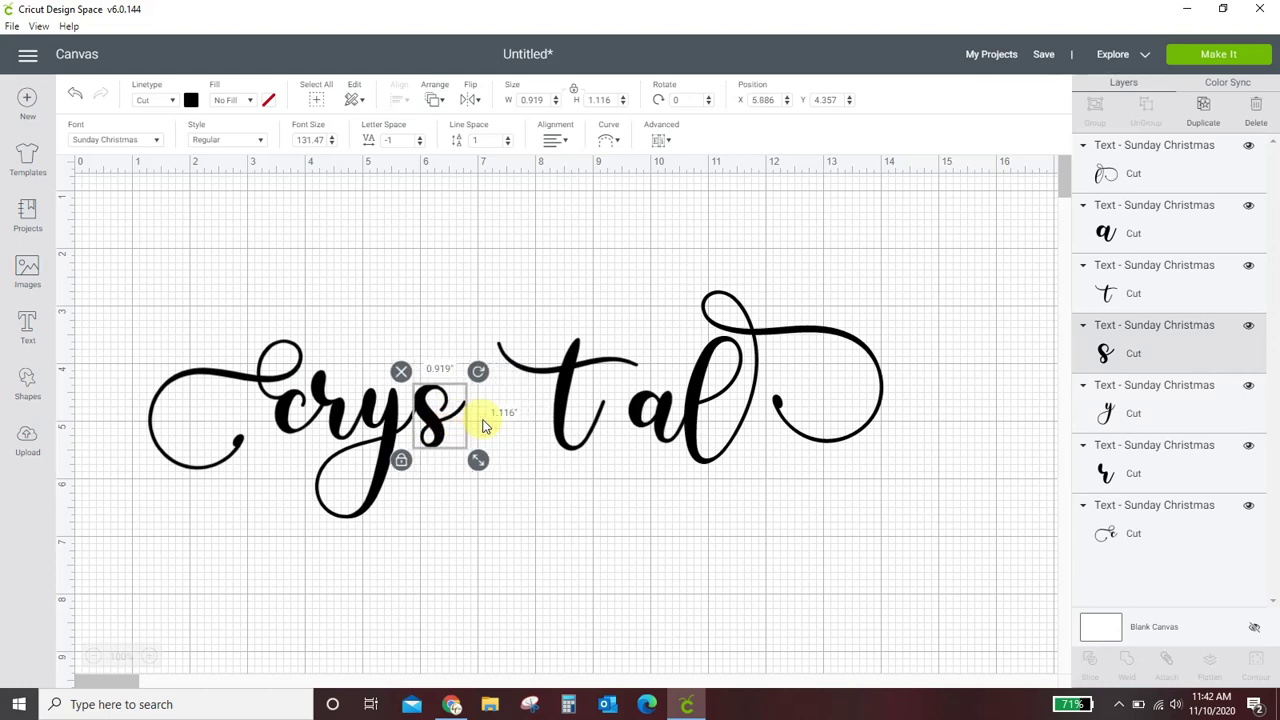
- Nudge the t, a and swashed l left until each touches the preceding letter
left_click(572, 397)
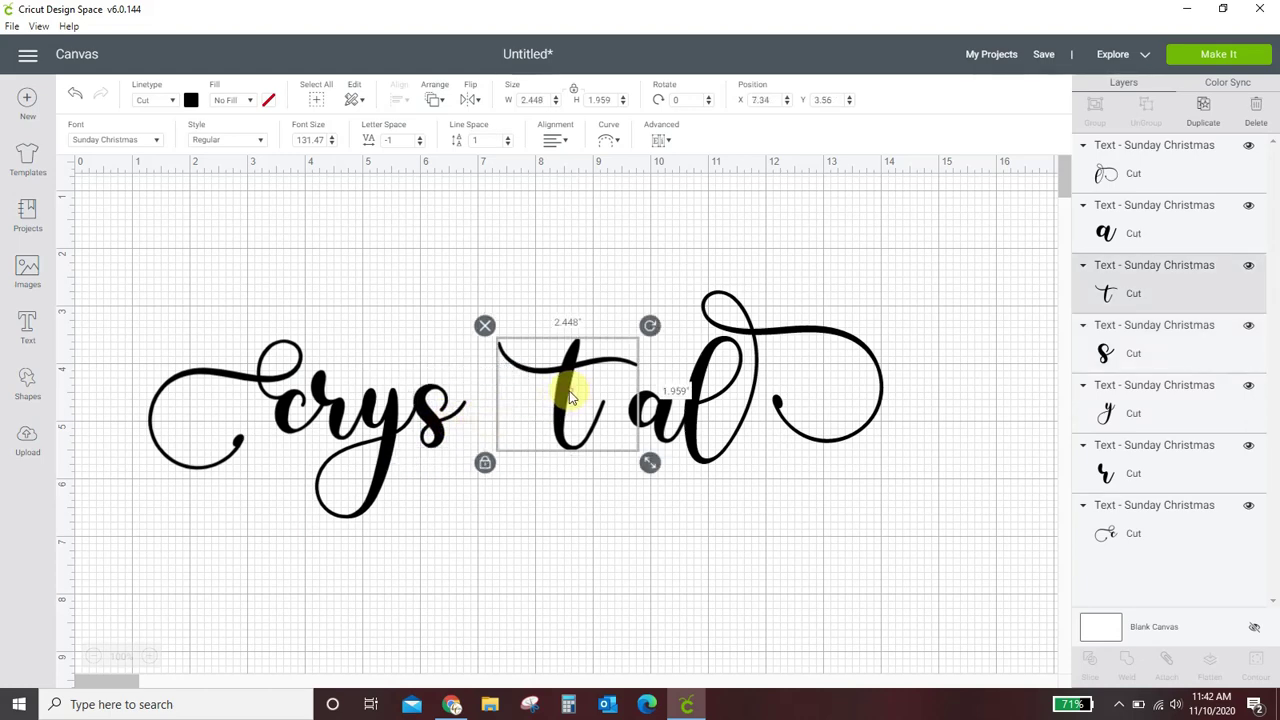
key("Left")
key("Left")
key("Left")
key("Left")
key("Left")
key("Left")
key("Left")
key("Left")
key("Left")
key("Left")
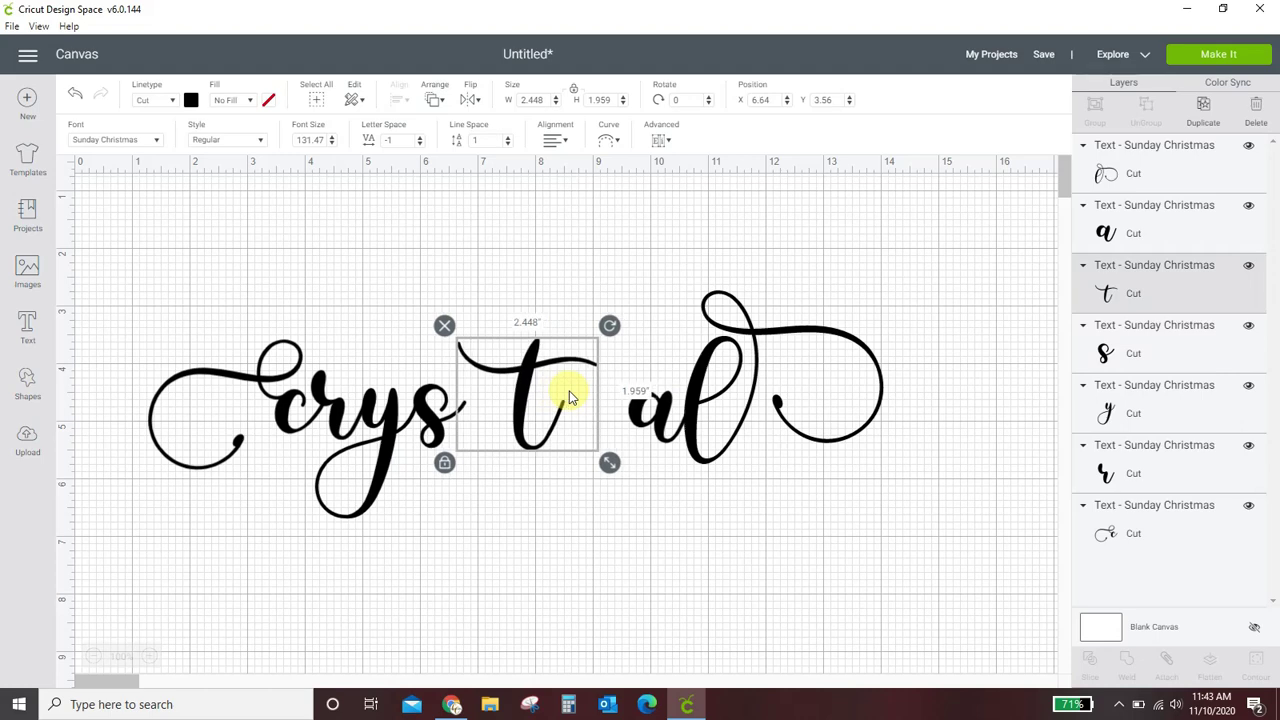
key("Left")
key("Left")
key("Left")
key("Left")
key("Left")
key("Left")
key("Left")
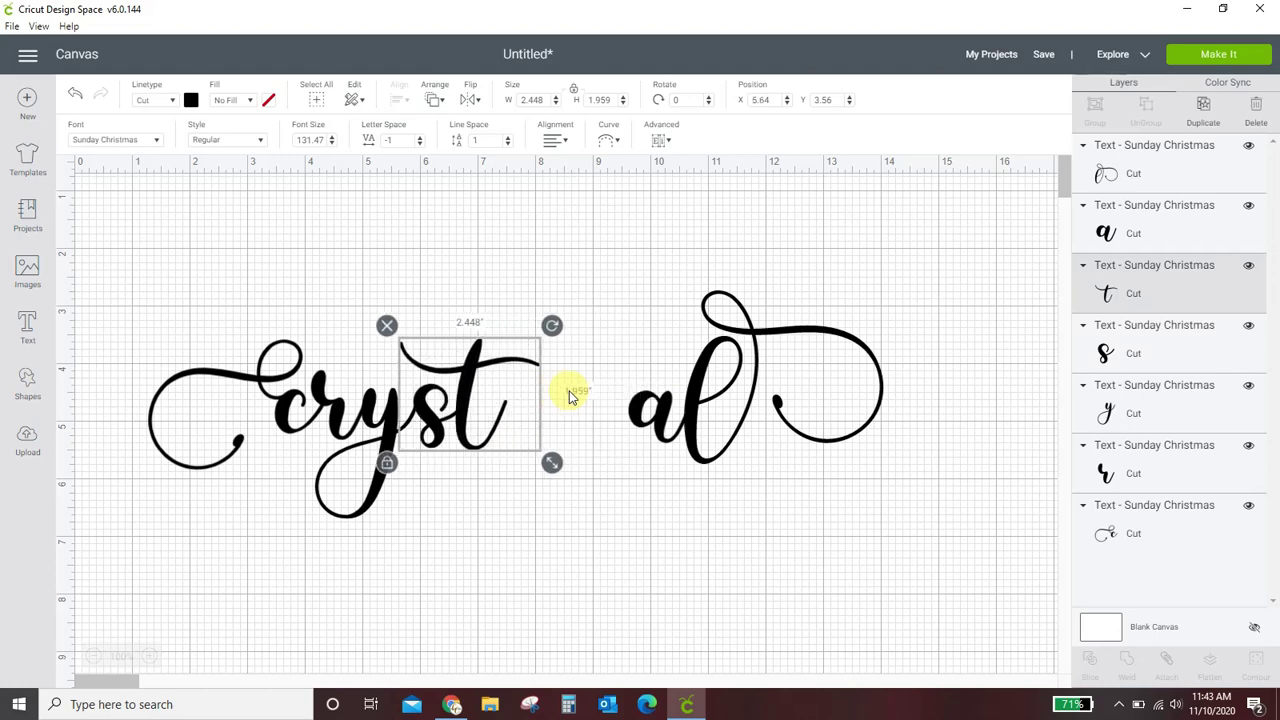
left_click(662, 428)
key("Left")
key("Left")
key("Left")
key("Left")
key("Left")
key("Left")
key("Left")
key("Left")
key("Left")
key("Left")
key("Left")
key("Left")
key("Left")
key("Left")
key("Left")
key("Left")
key("Left")
key("Left")
key("Left")
key("Left")
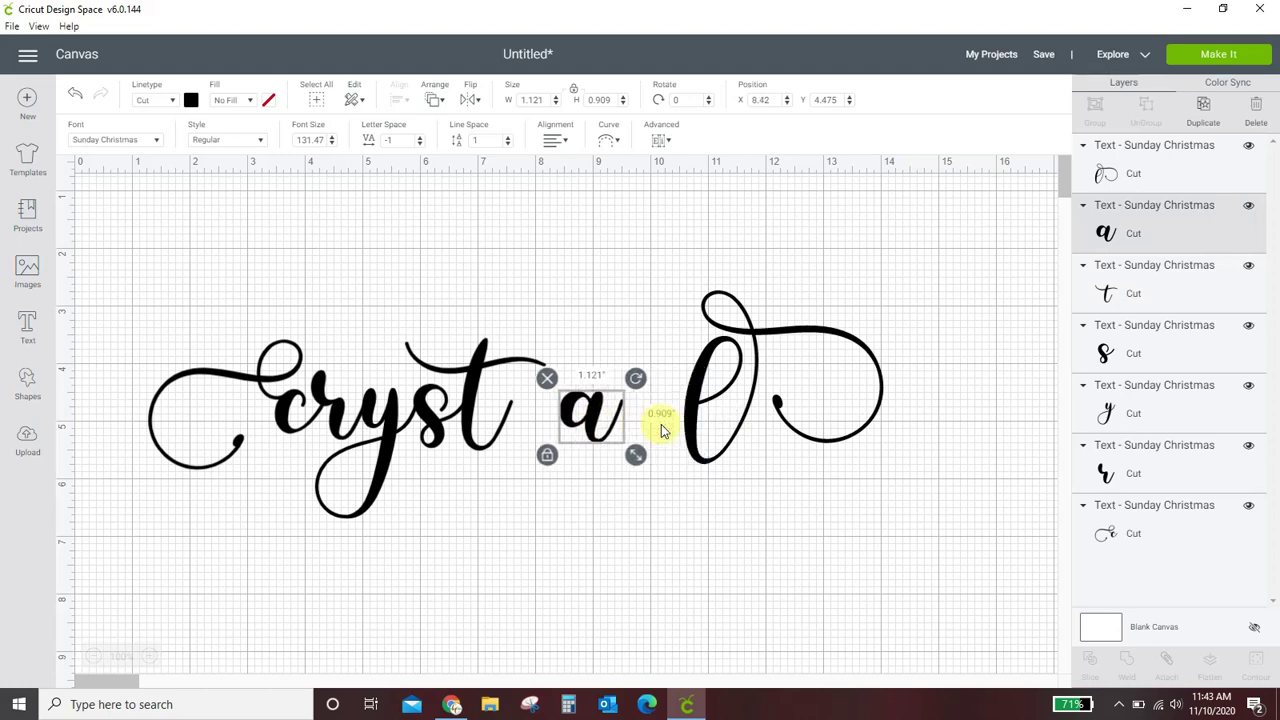
key("Left")
key("Left")
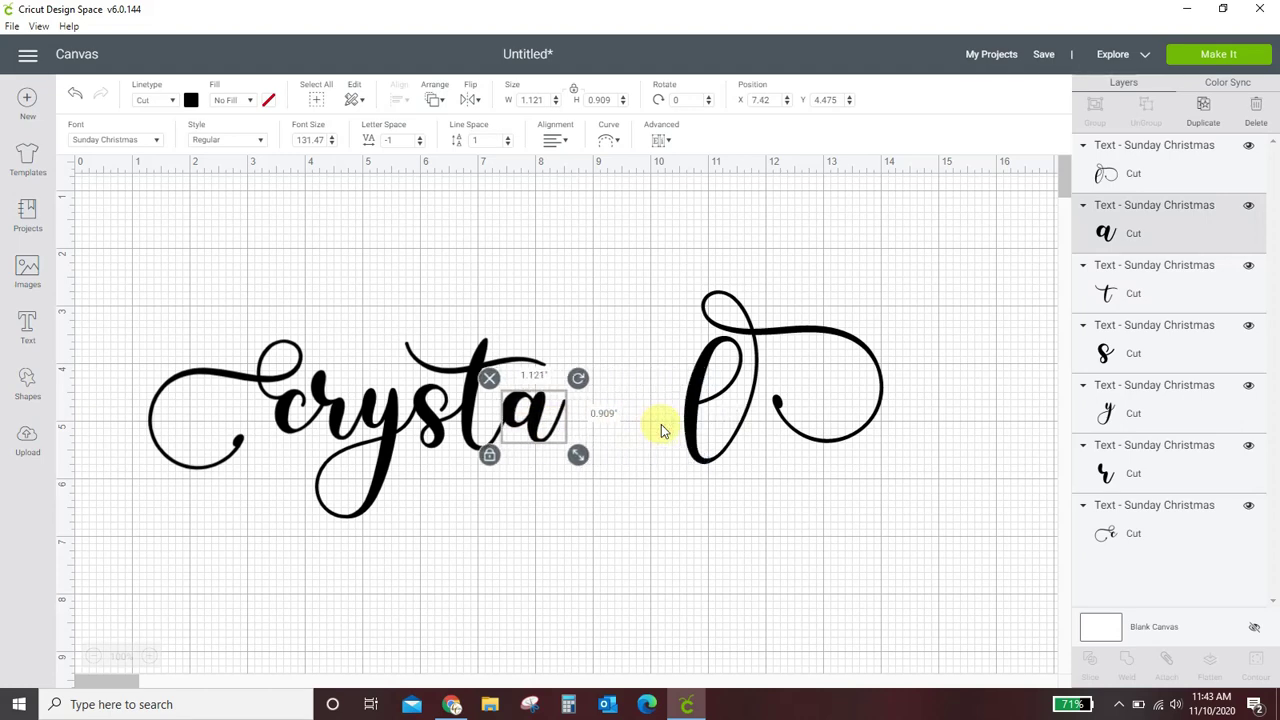
left_click(690, 440)
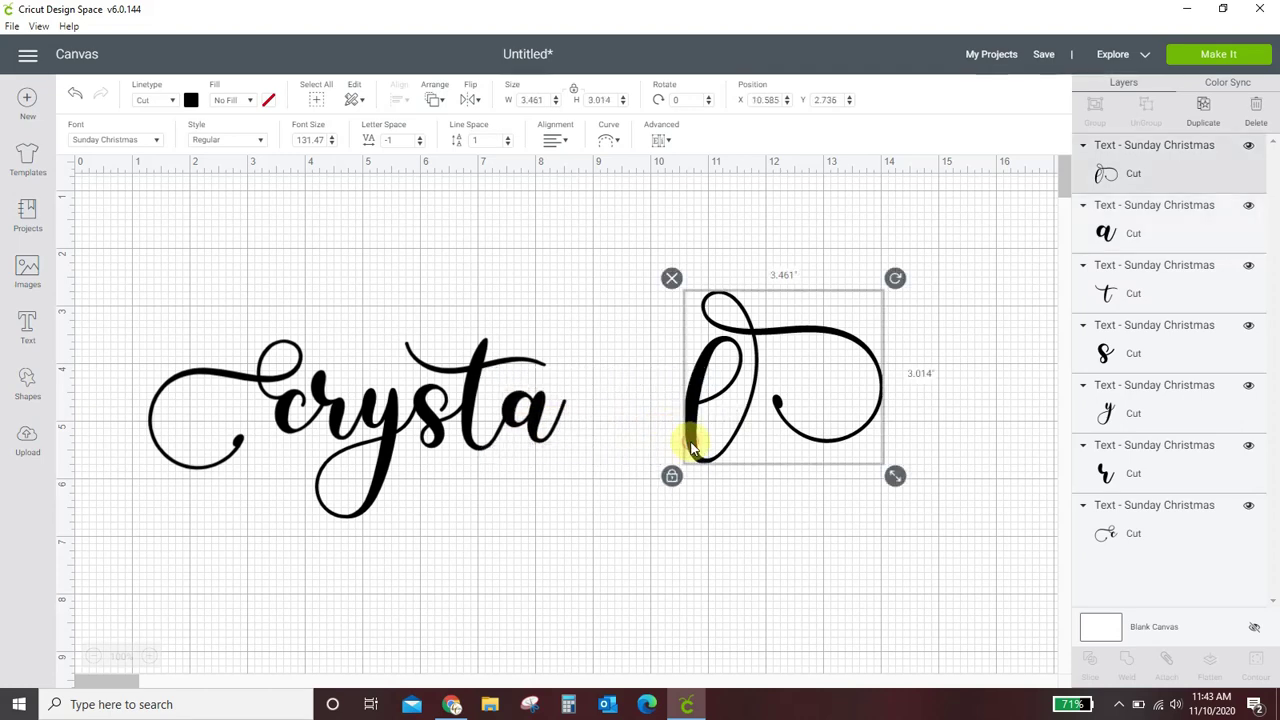
key("Left")
key("Left")
key("Left")
key("Left")
key("Left")
key("Left")
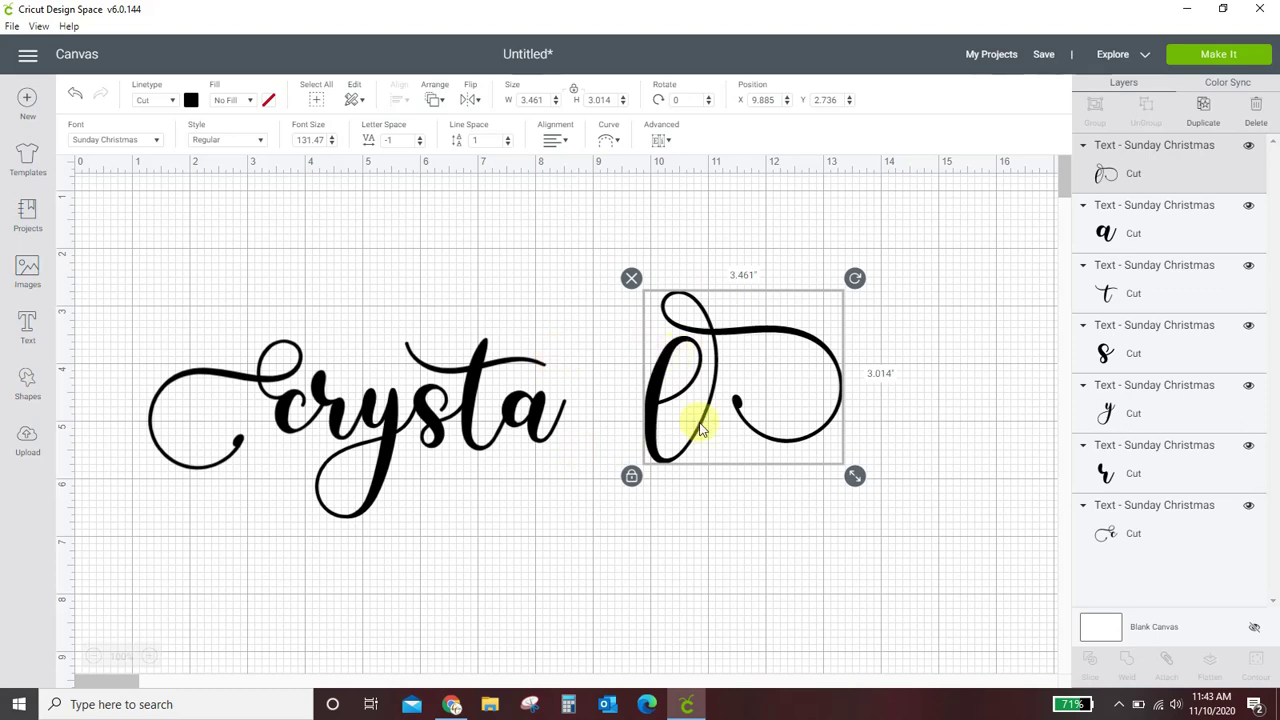
key("Left")
key("Left")
key("Left")
key("Left")
key("Left")
key("Left")
key("Left")
key("Left")
key("Left")
key("Left")
key("Left")
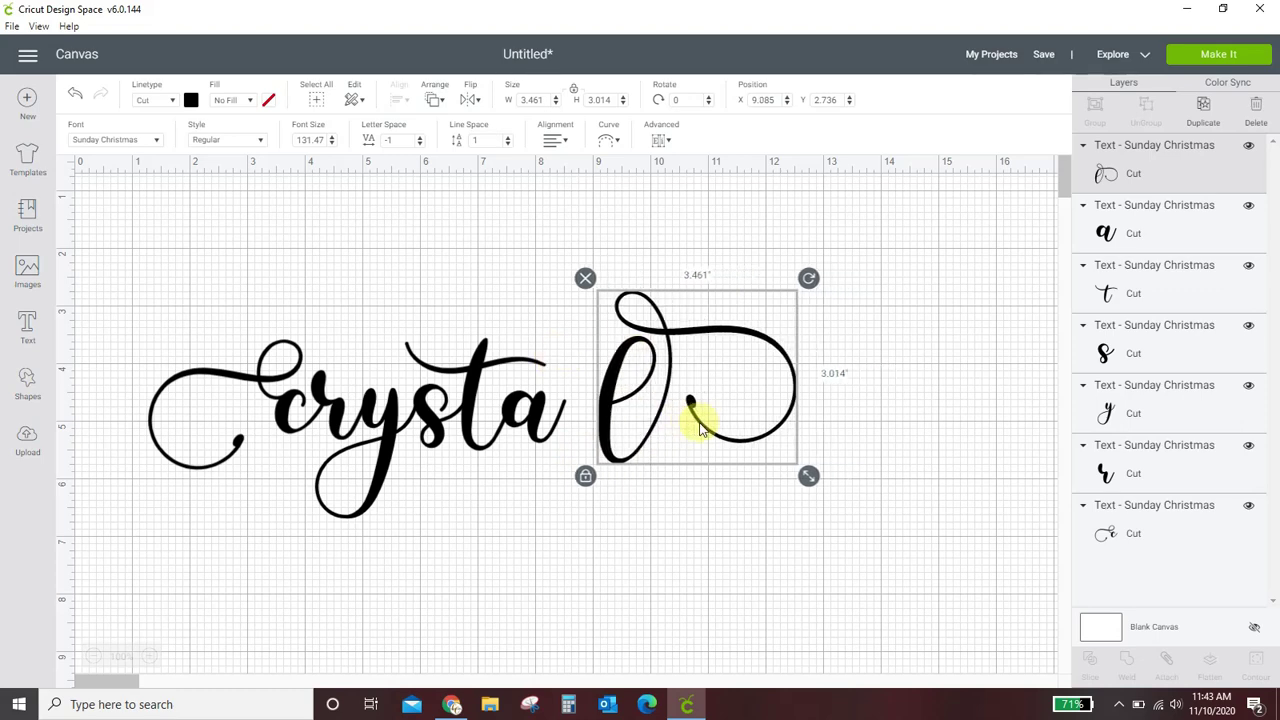
key("Left")
key("Left")
key("Left")
key("Left")
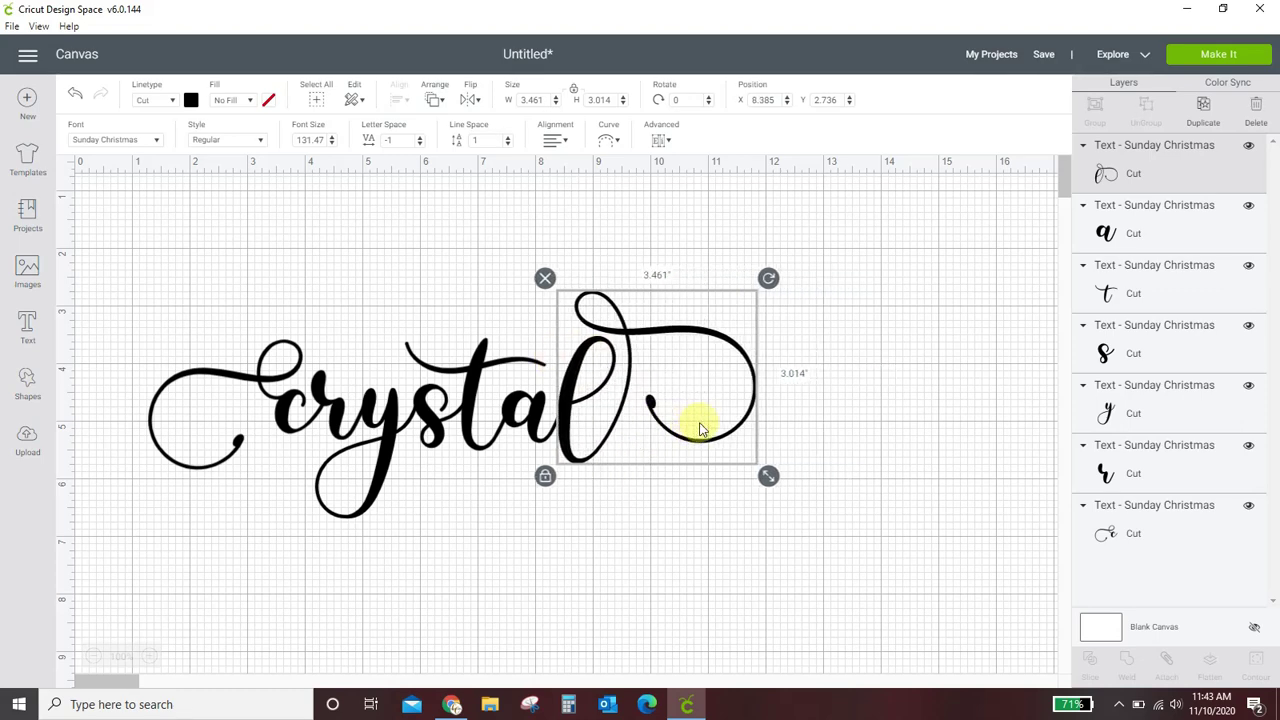
left_click(697, 573)
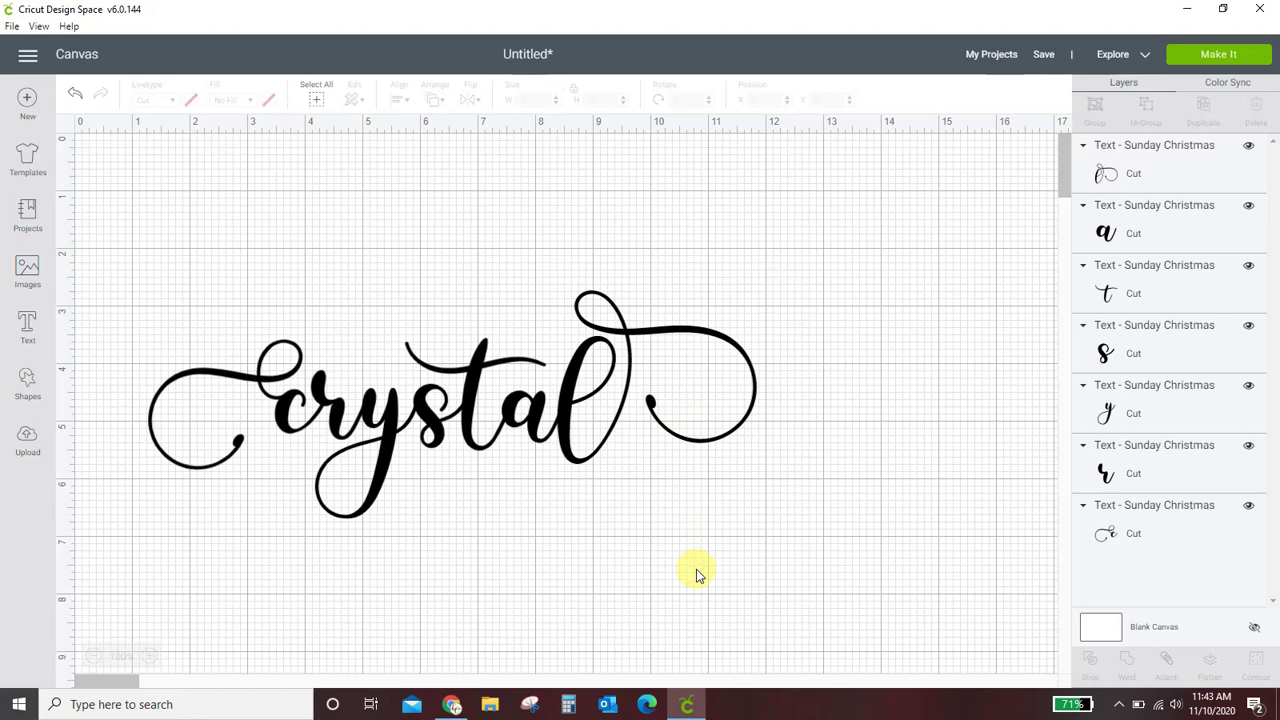
- Select all the crystal letters, weld them into one shape, and reposition it on the canvas
left_click_drag(84, 241, 860, 551)
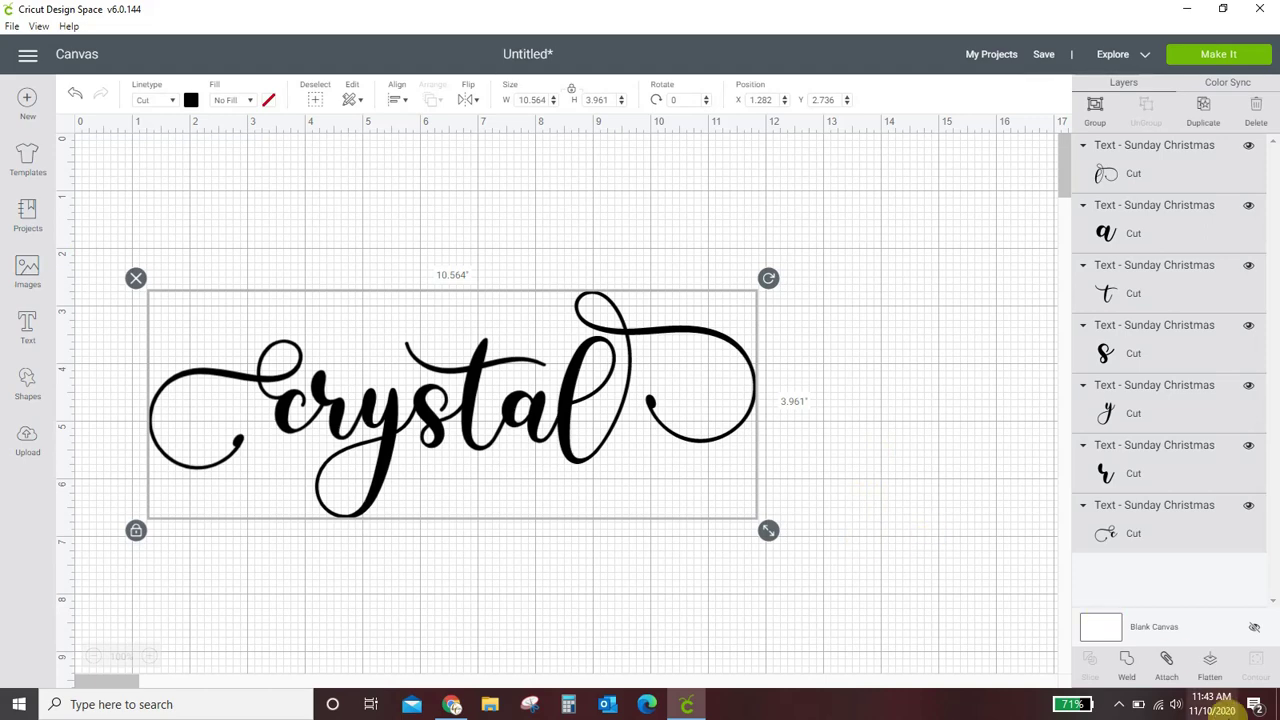
left_click(1127, 660)
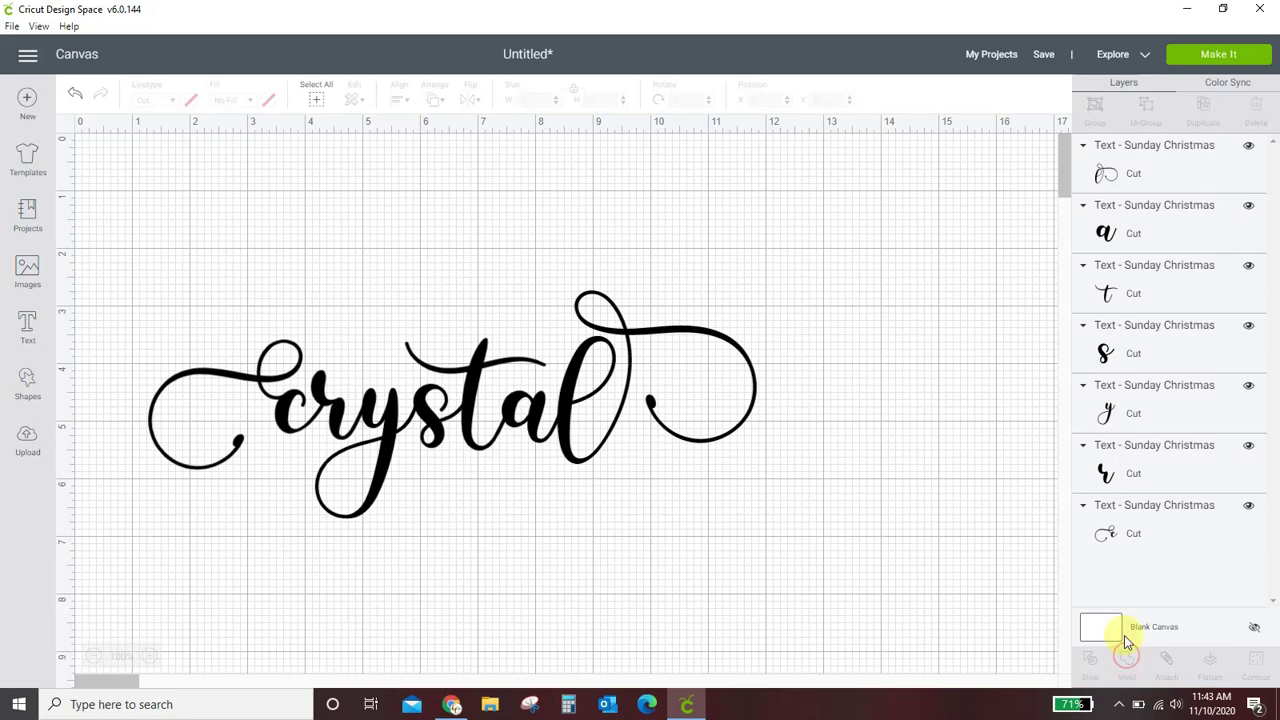
left_click_drag(571, 414, 662, 371)
left_click(452, 704)
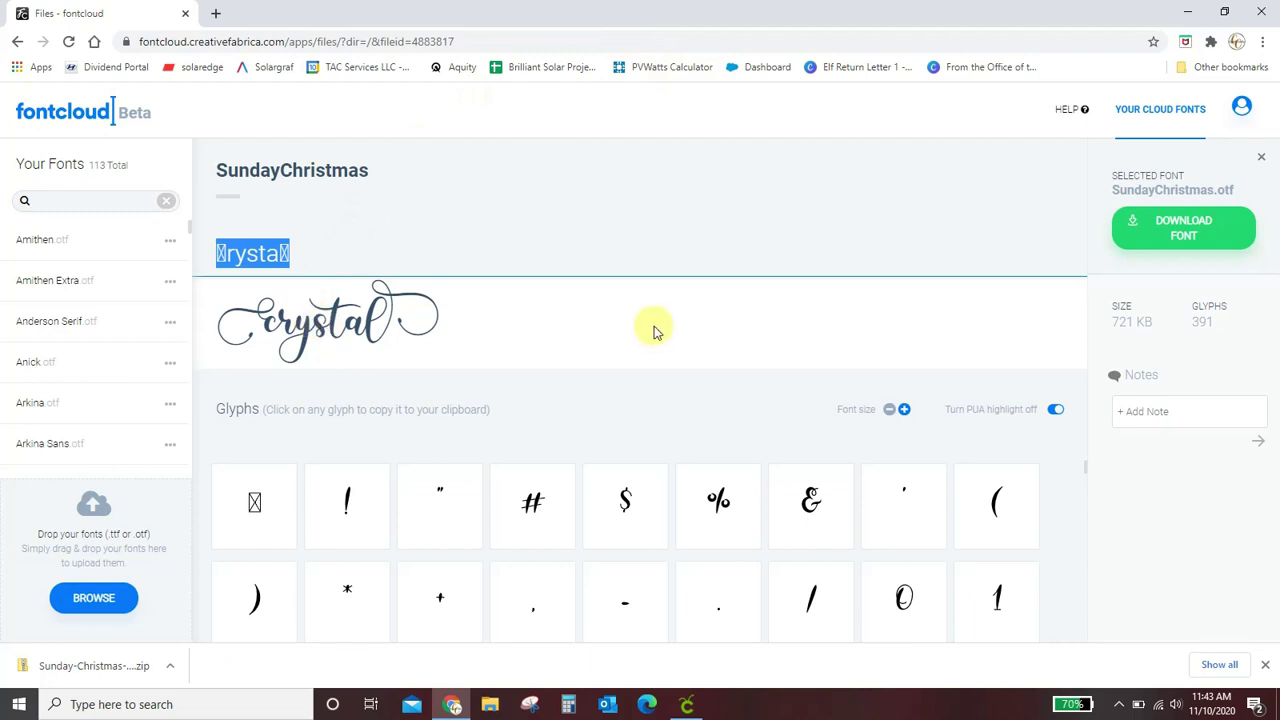
- Close the SundayChristmas details and scroll the Browse your fonts grid to the Sorinka rows
left_click(1260, 158)
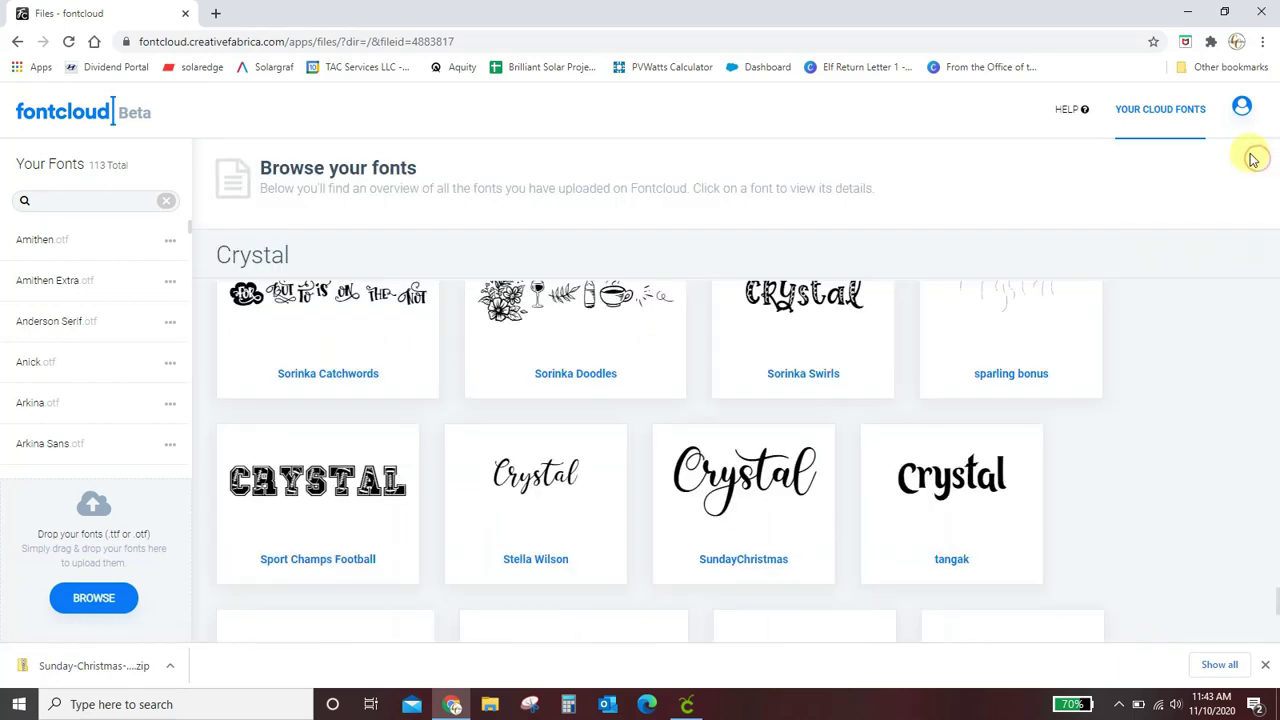
scroll(506, 438, "down", 3)
scroll(506, 438, "up", 1)
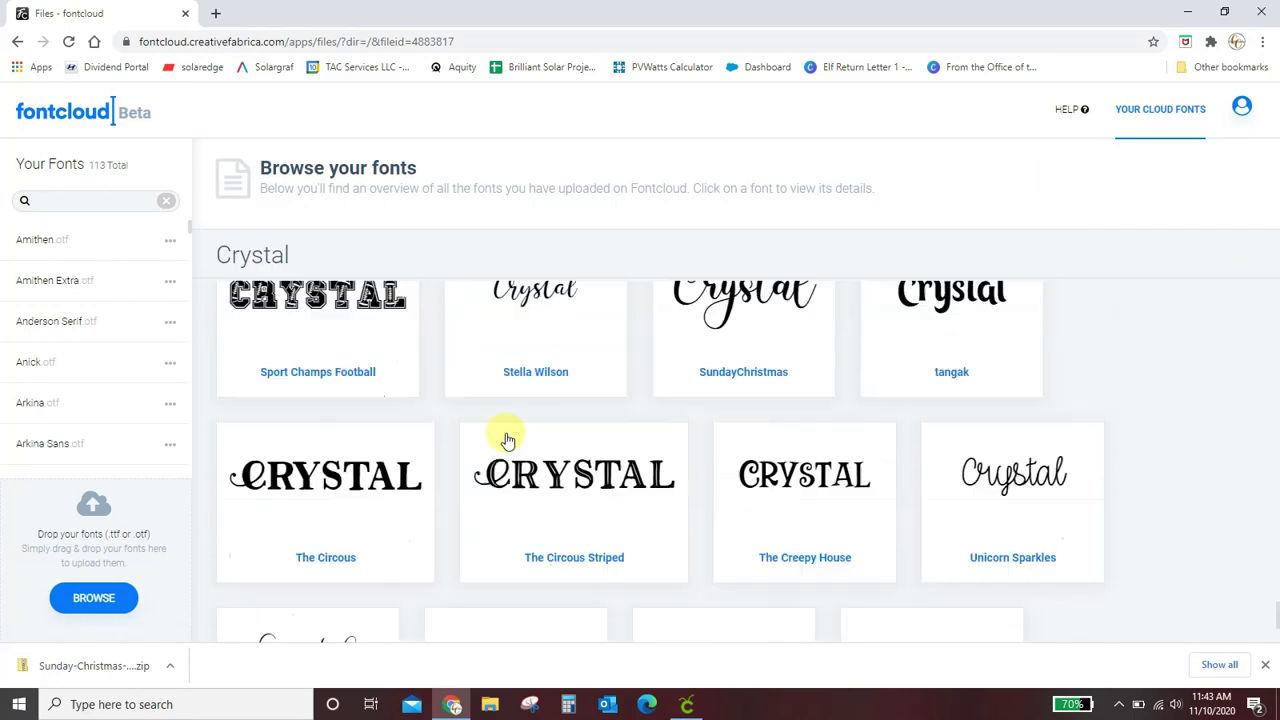
scroll(506, 438, "up", 5)
scroll(506, 438, "down", 2)
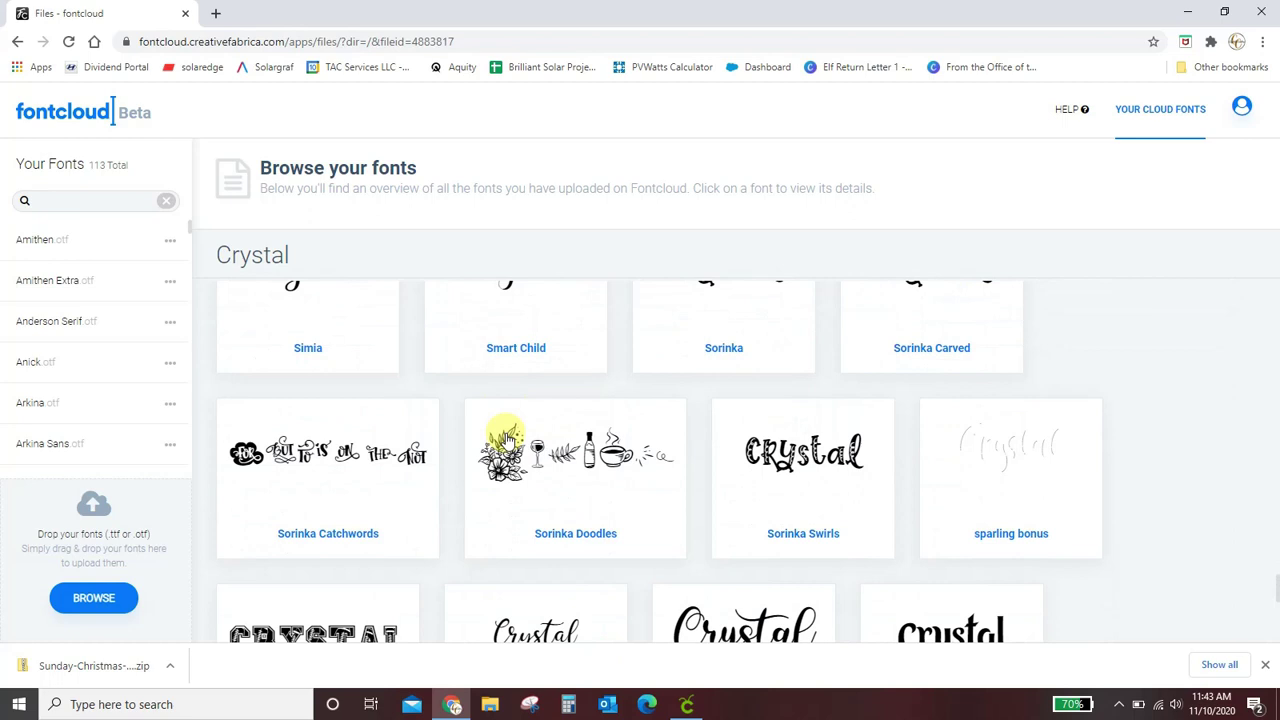
scroll(506, 438, "down", 4)
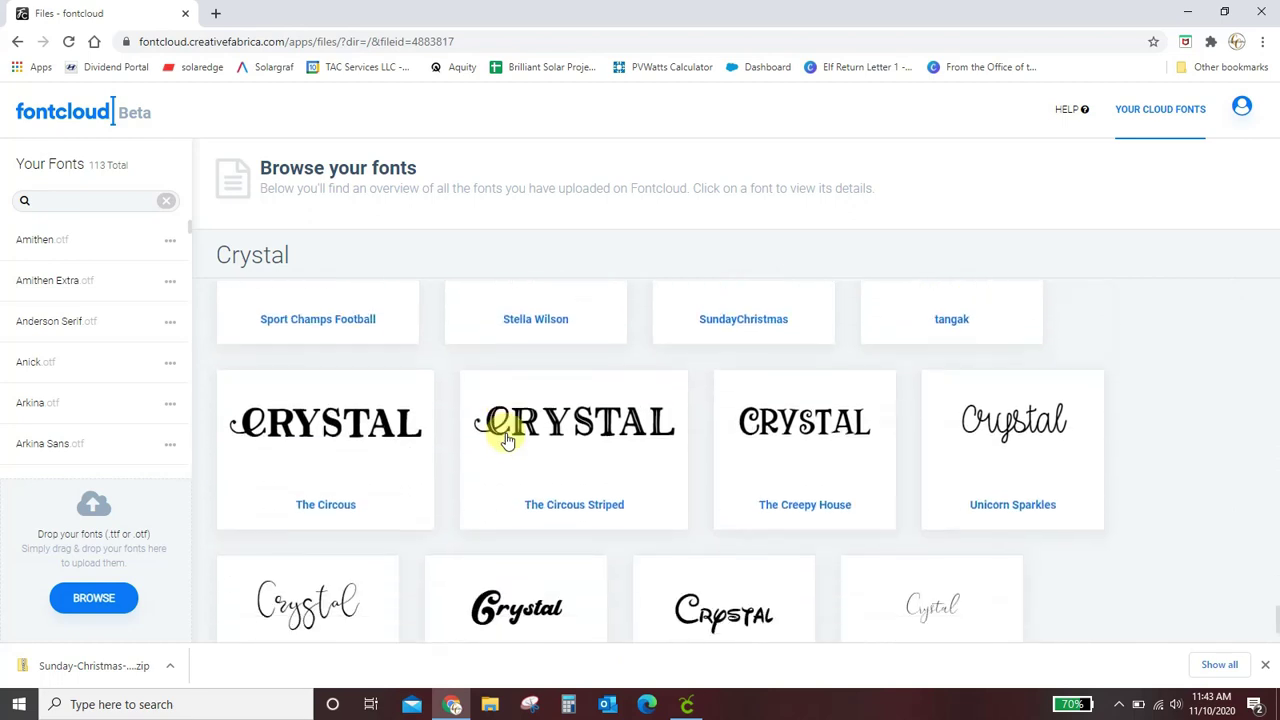
scroll(506, 438, "down", 1)
scroll(506, 438, "up", 4)
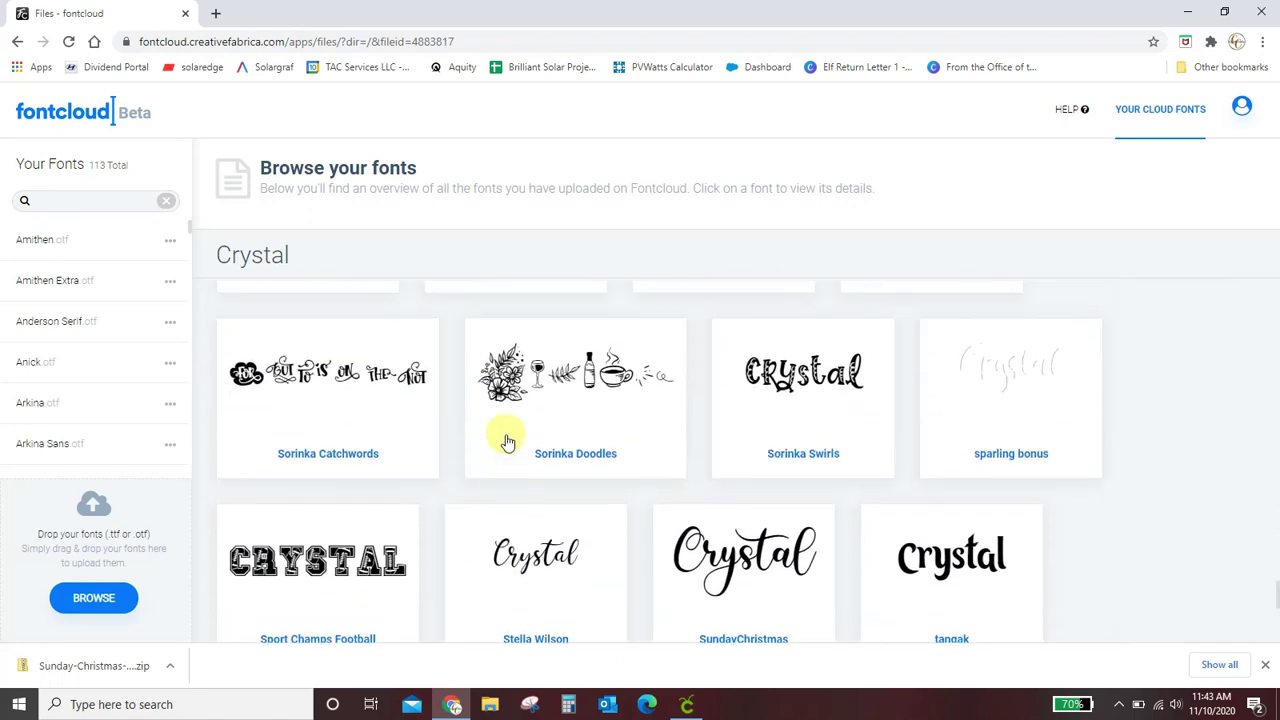
scroll(615, 505, "up", 2)
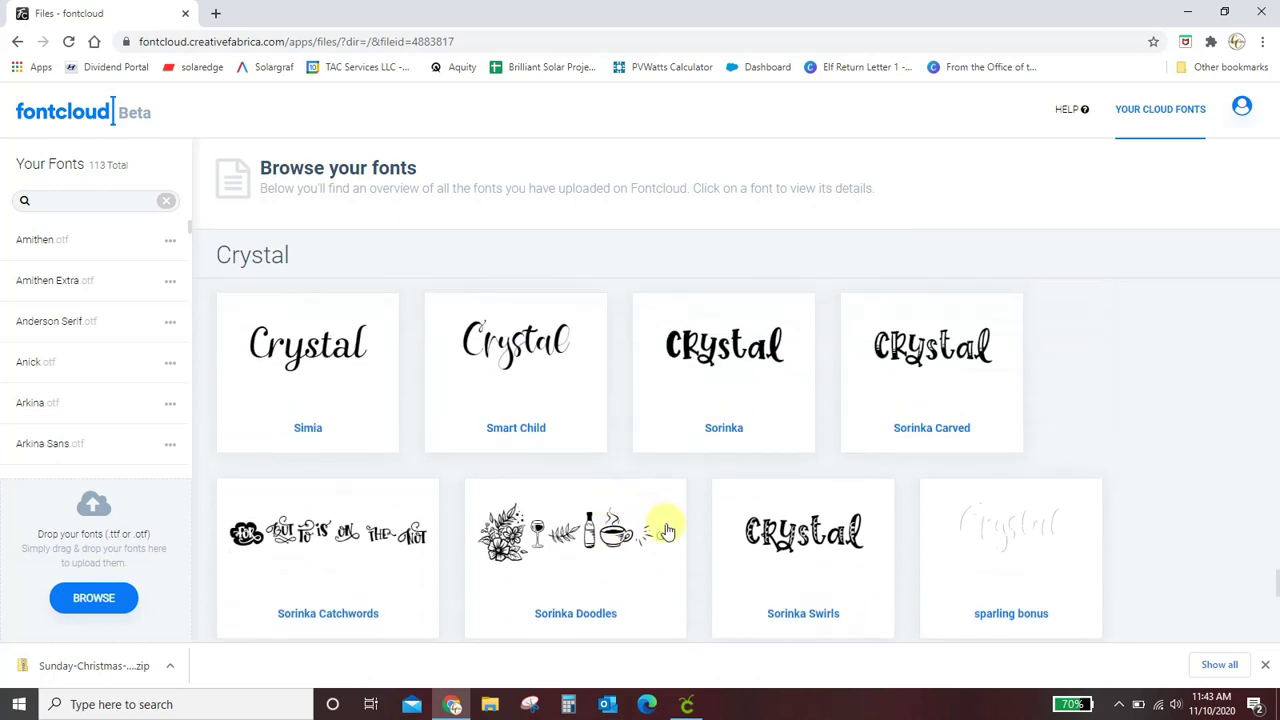
- Open Sorinka Carved, preview 'Crystal' in it and browse its glyphs before returning to Cricut
left_click(932, 349)
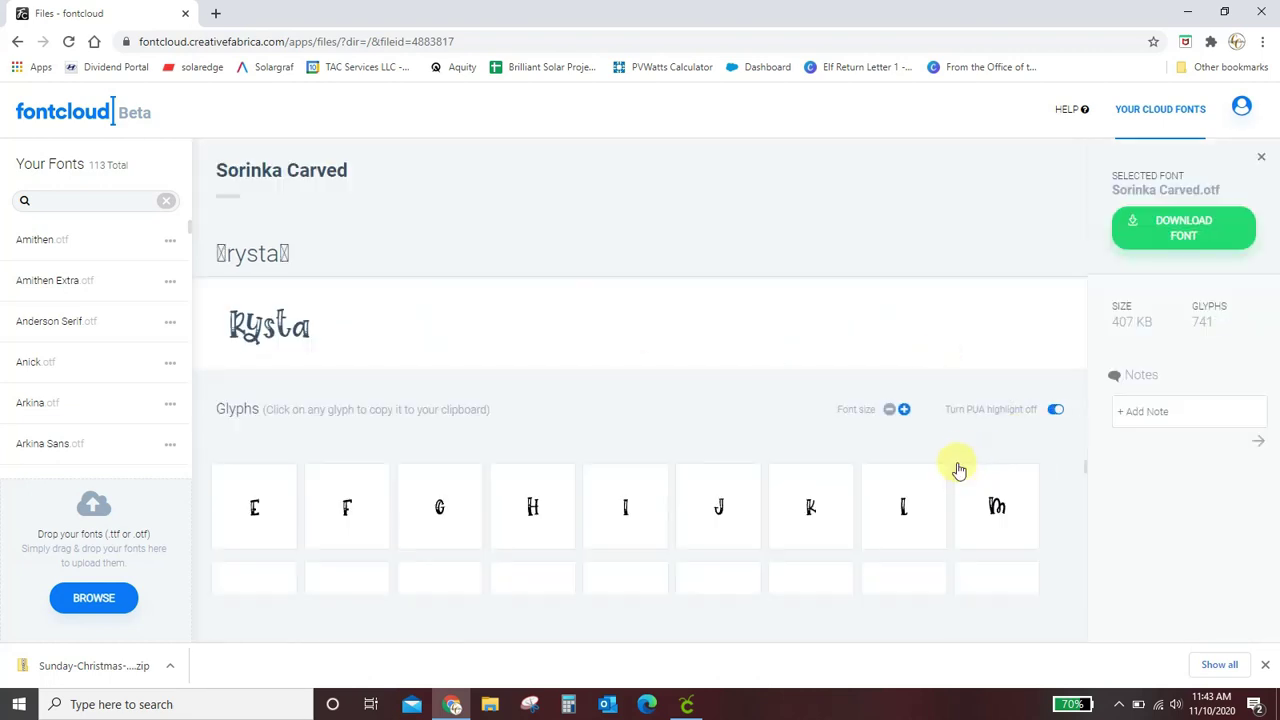
key("BackSpace")
key("BackSpace")
key("BackSpace")
key("BackSpace")
key("BackSpace")
key("BackSpace")
key("BackSpace")
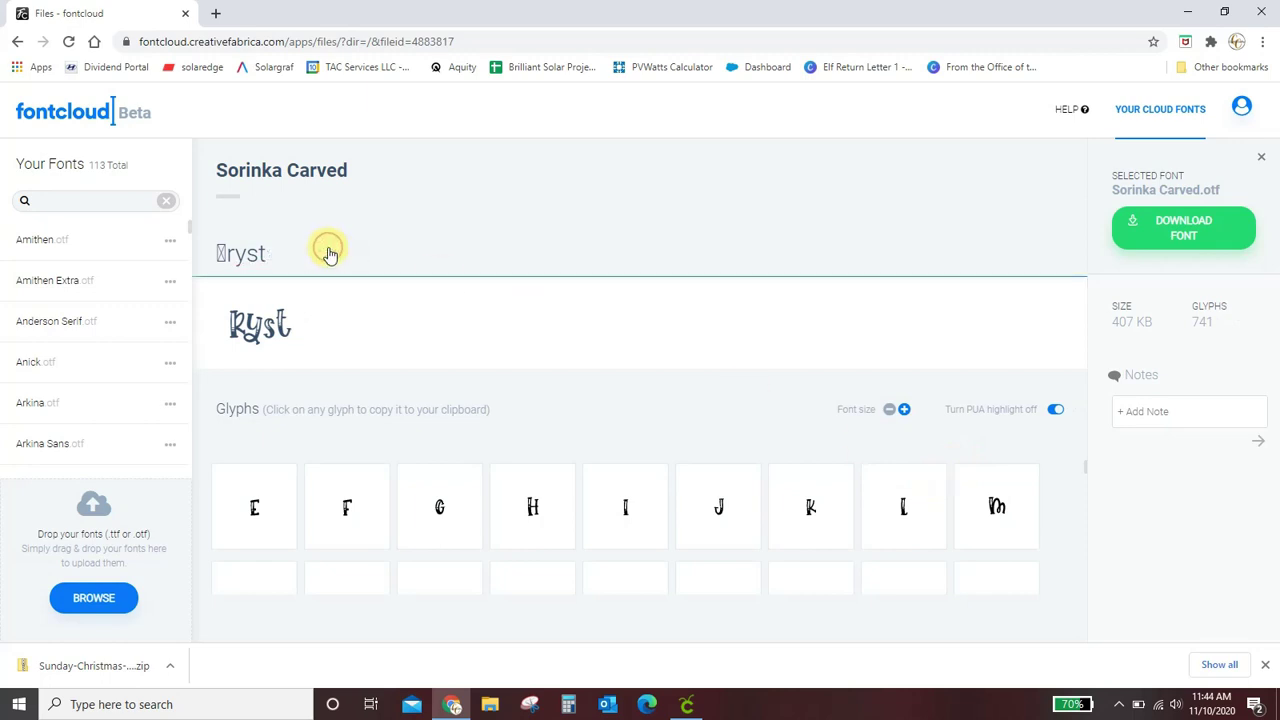
type("Crystal")
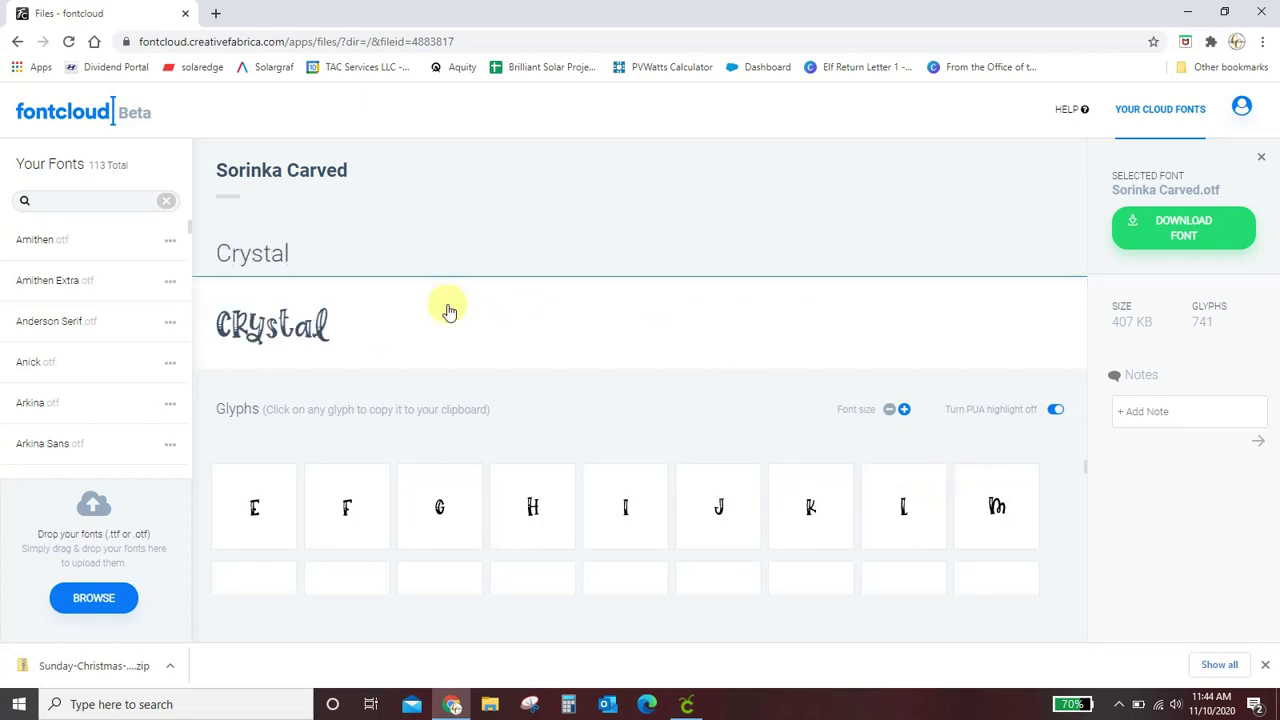
scroll(588, 434, "down", 3)
scroll(754, 534, "down", 10)
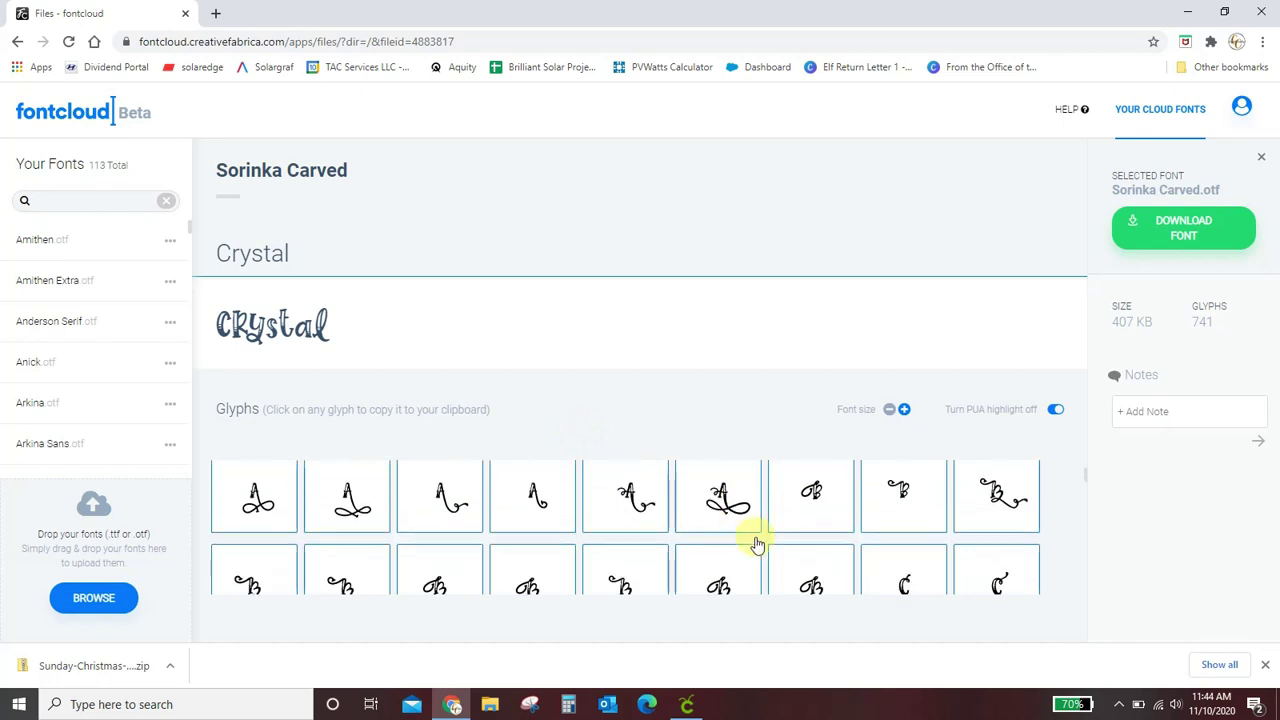
scroll(887, 534, "down", 10)
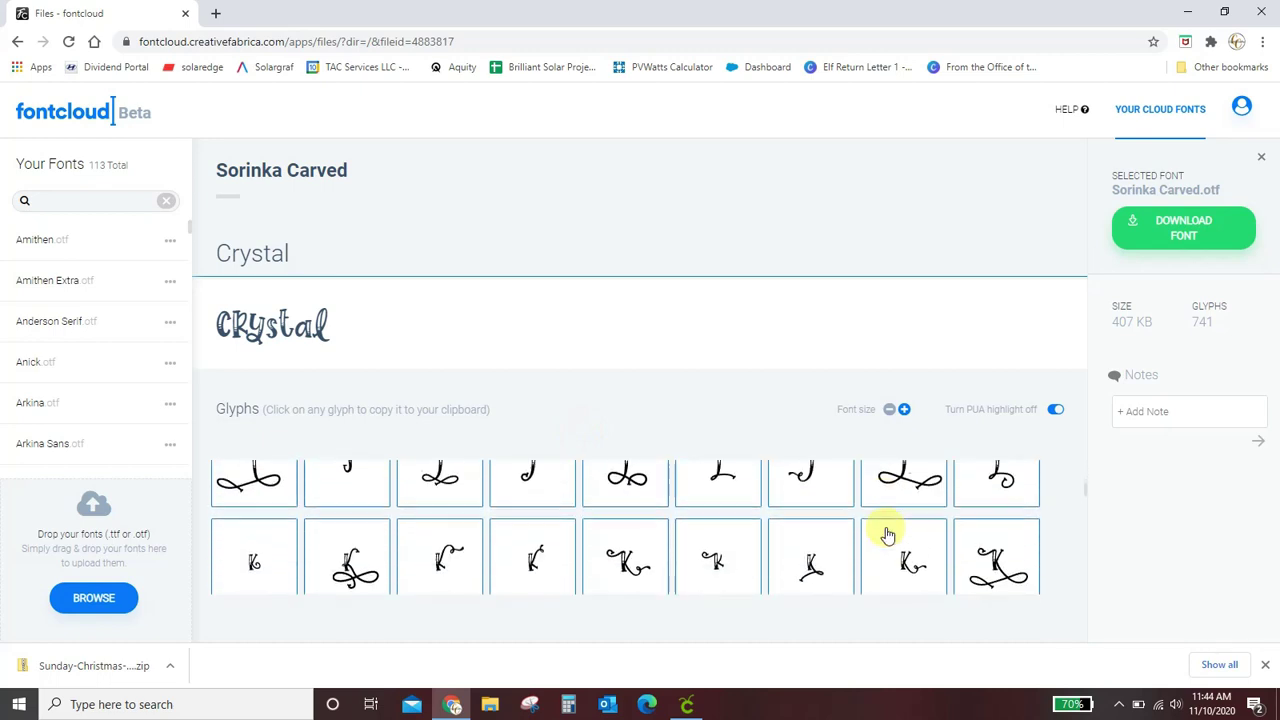
scroll(887, 534, "down", 8)
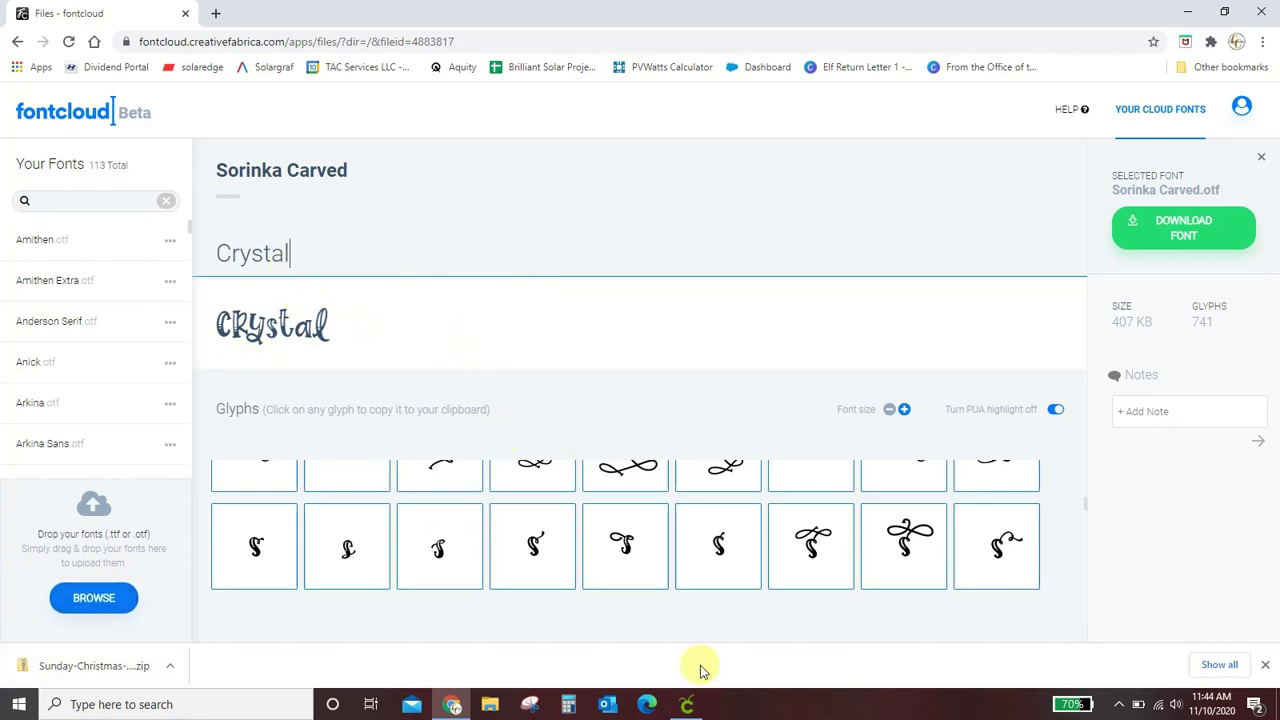
left_click(686, 704)
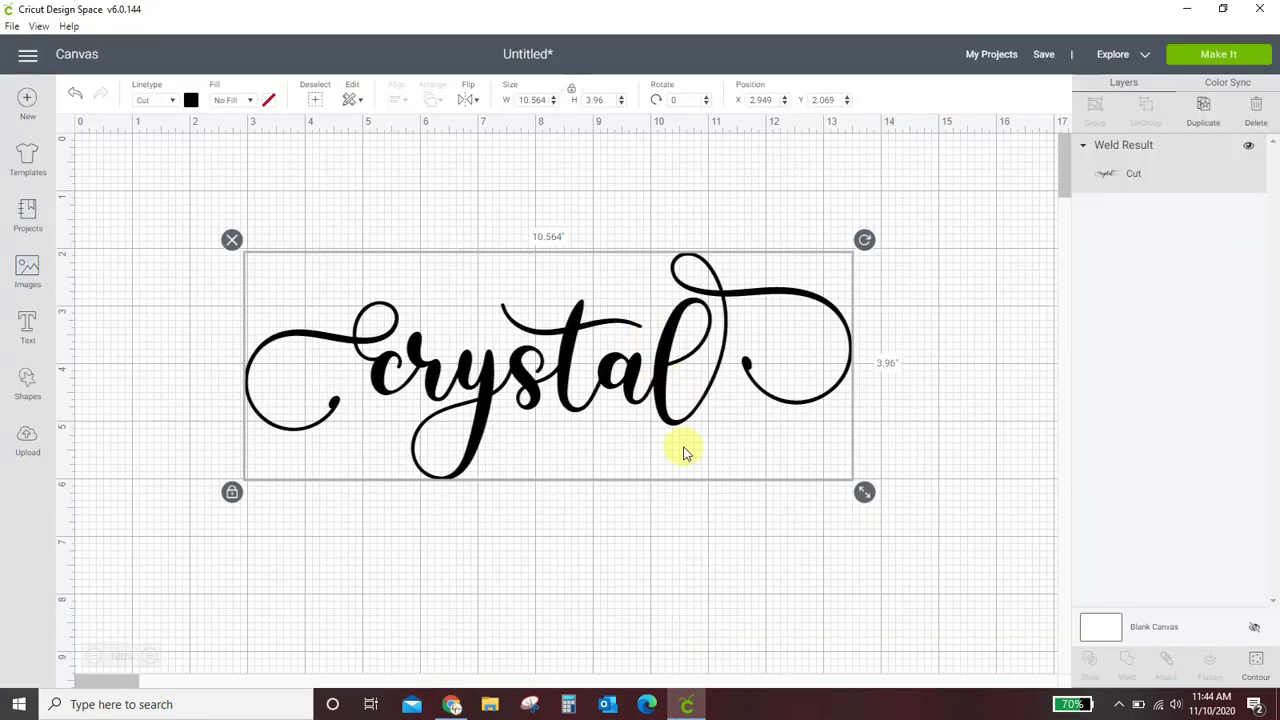